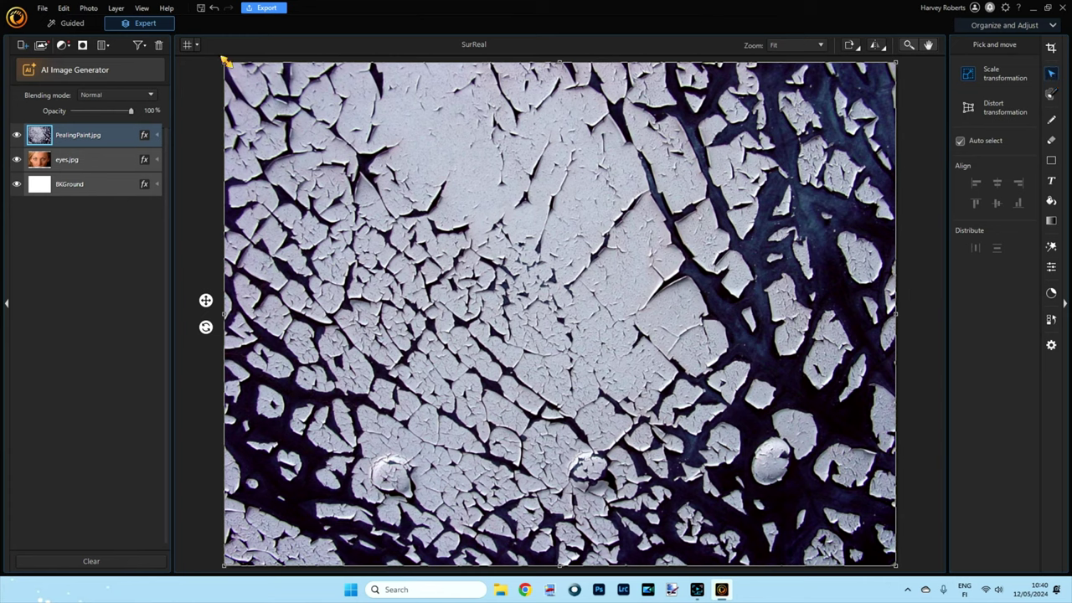
Scale down the PealingPaint layer and position it over the face, with its opacity lowered to 20%.
drag(224, 64, 314, 117)
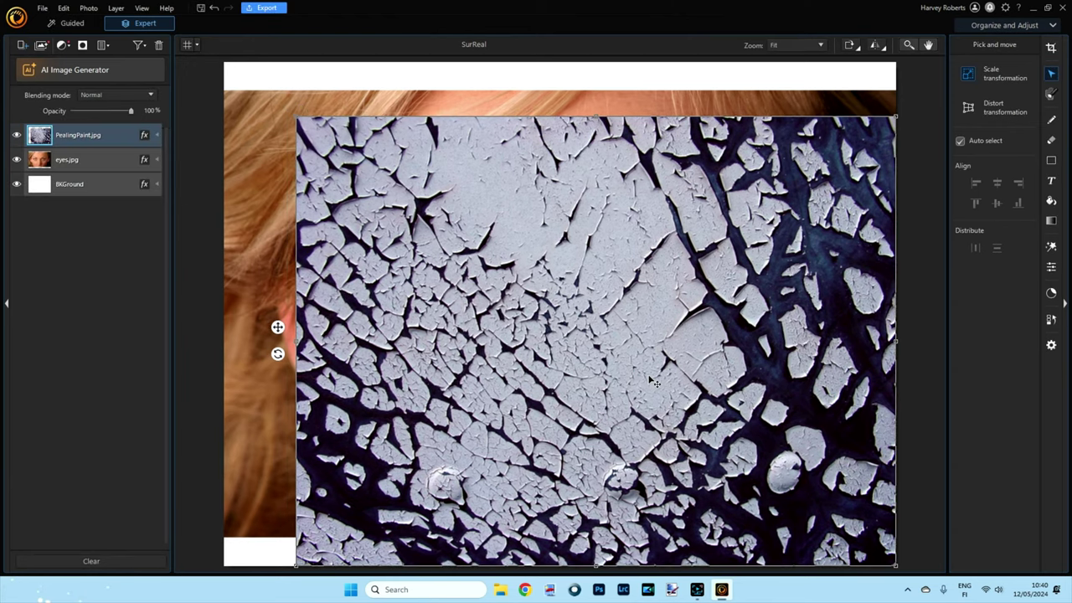
drag(639, 380, 687, 361)
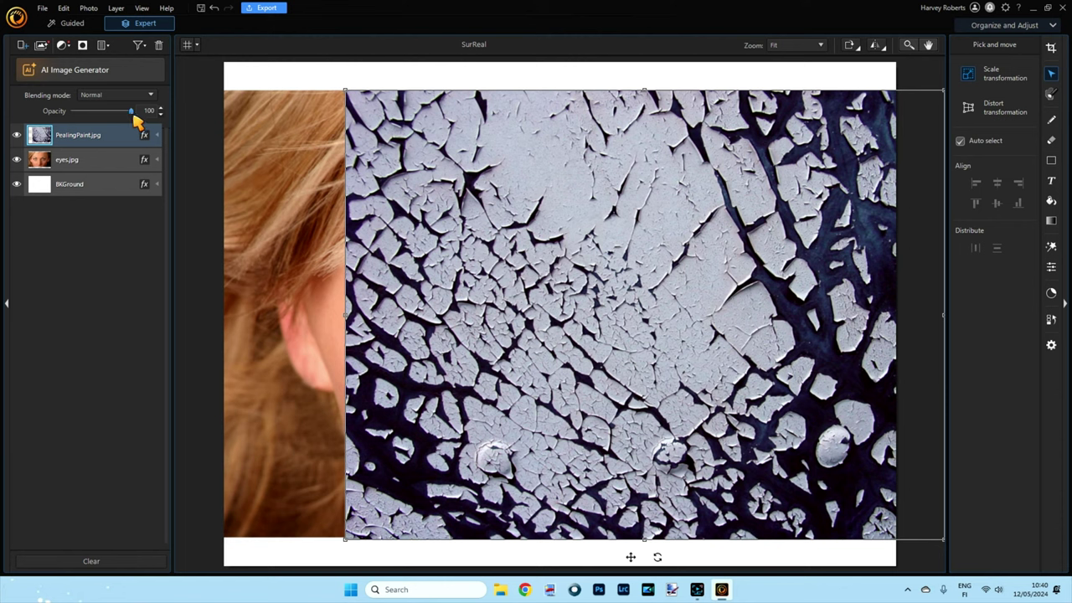
drag(130, 111, 84, 112)
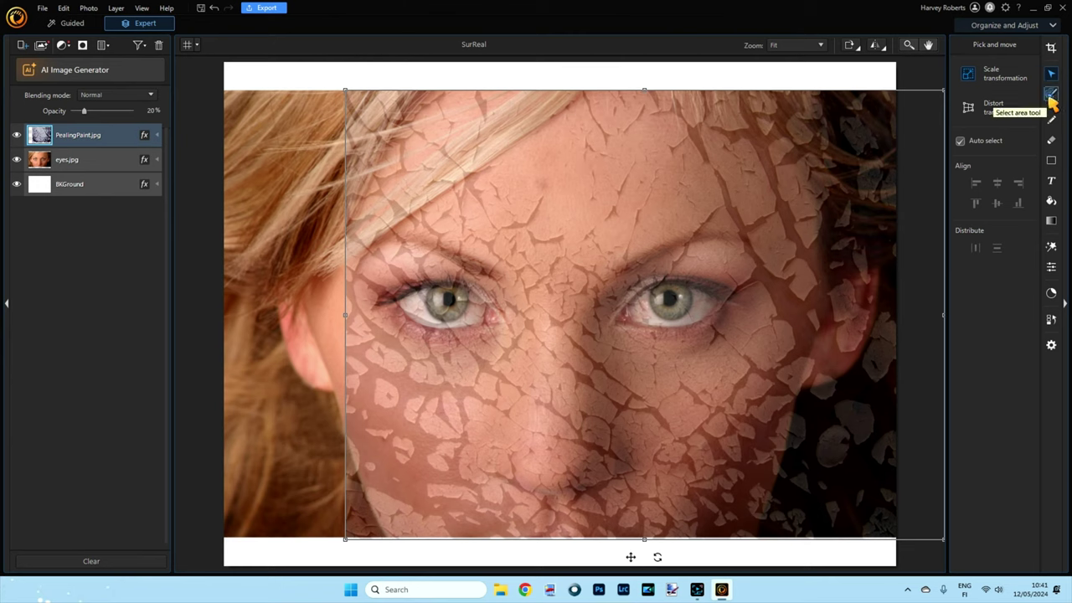
Cut away the PealingPaint layer left of the nose's centre line using a rectangular selection, and clear the selection.
click(1052, 95)
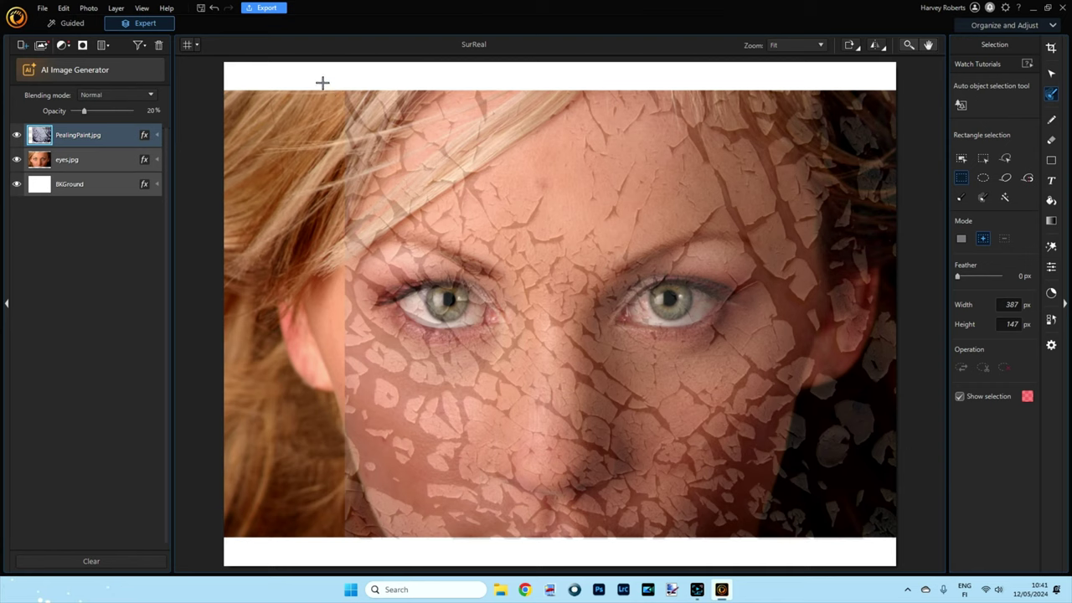
drag(315, 75, 559, 558)
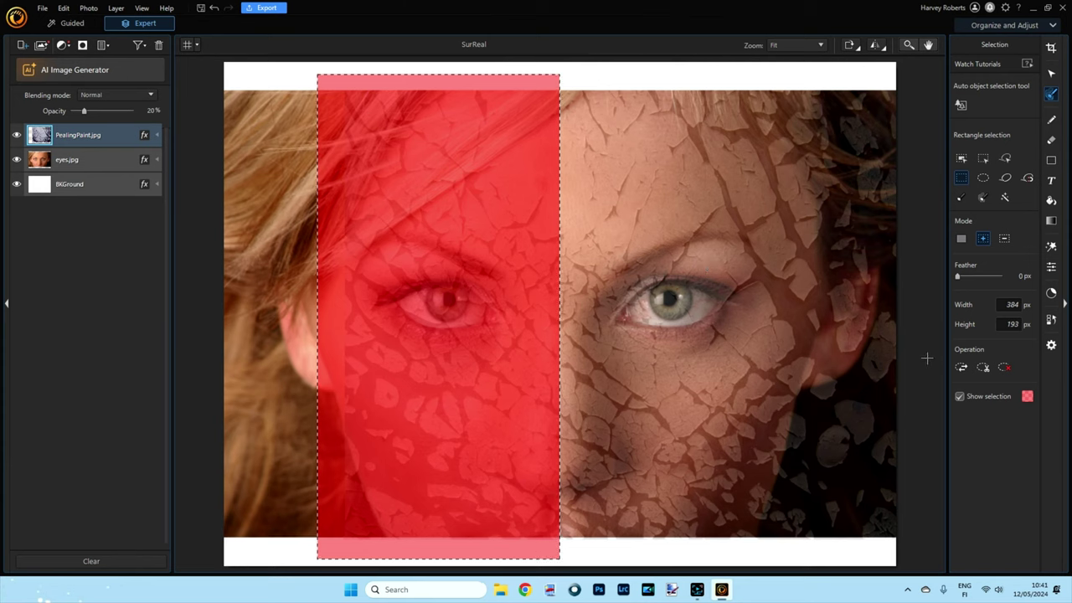
click(986, 370)
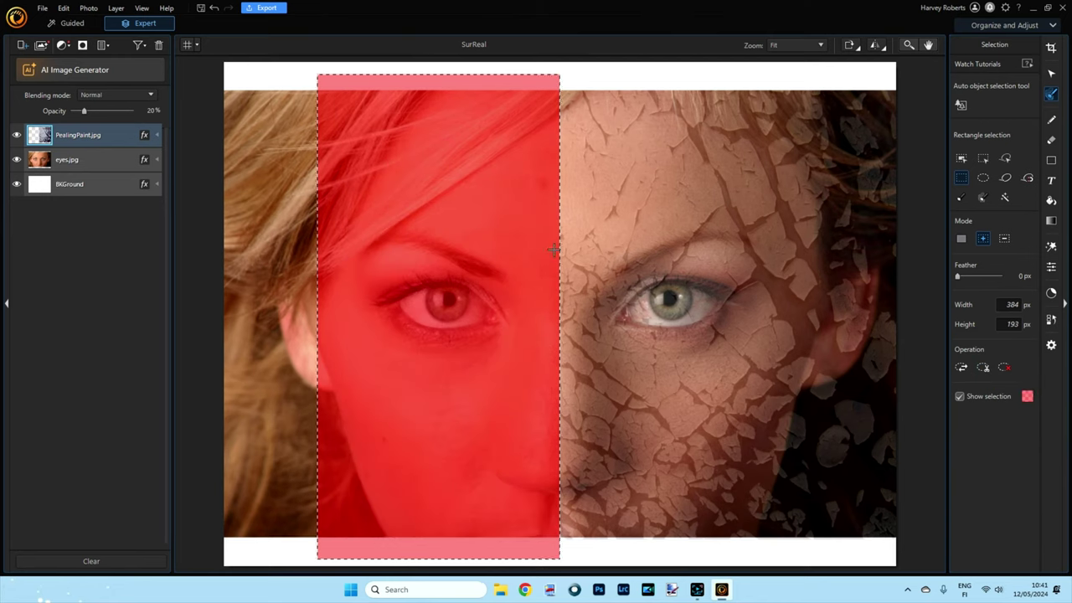
key(ctrl+d)
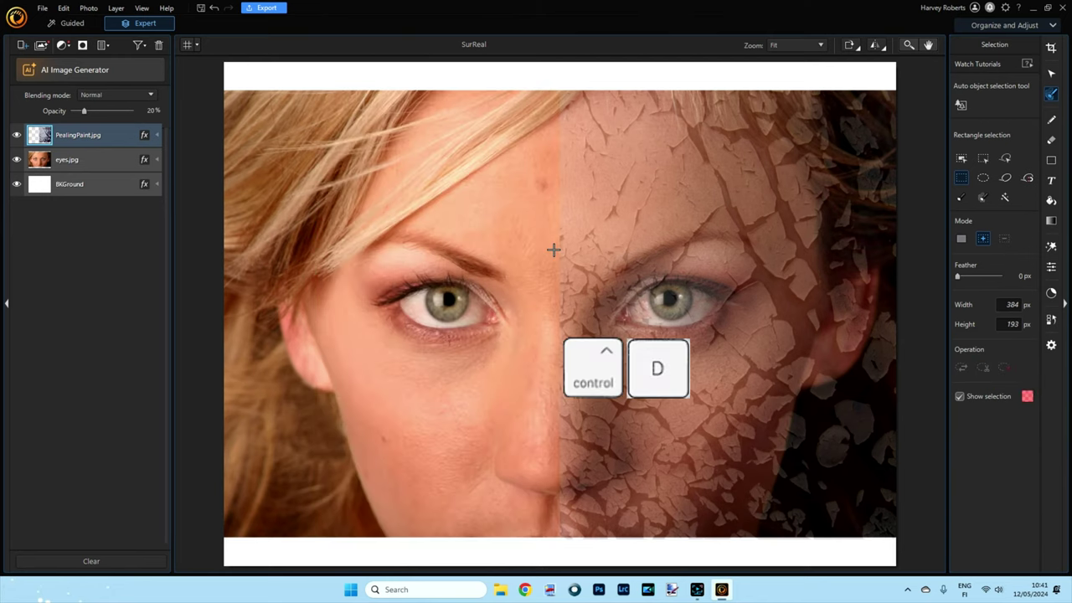
Duplicate the remaining half of the PealingPaint layer and flip the copy horizontally.
right_click(70, 139)
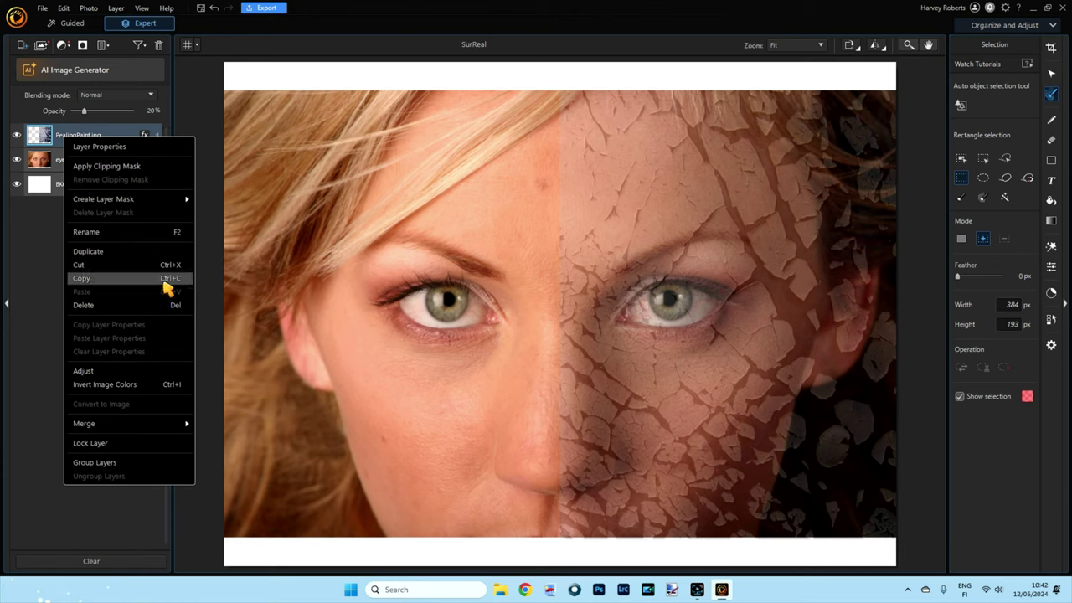
click(96, 251)
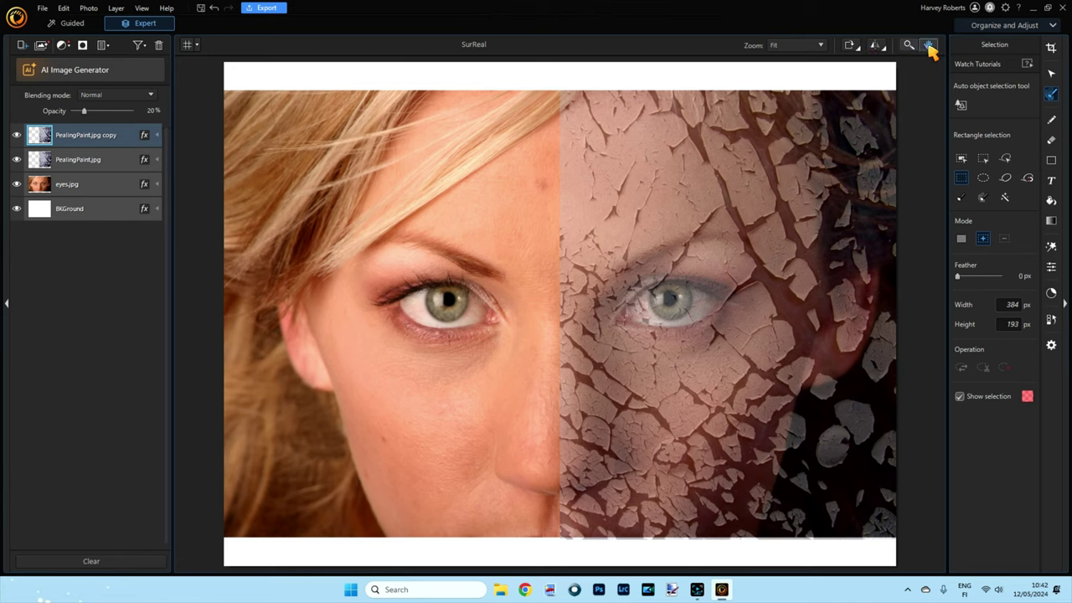
click(885, 49)
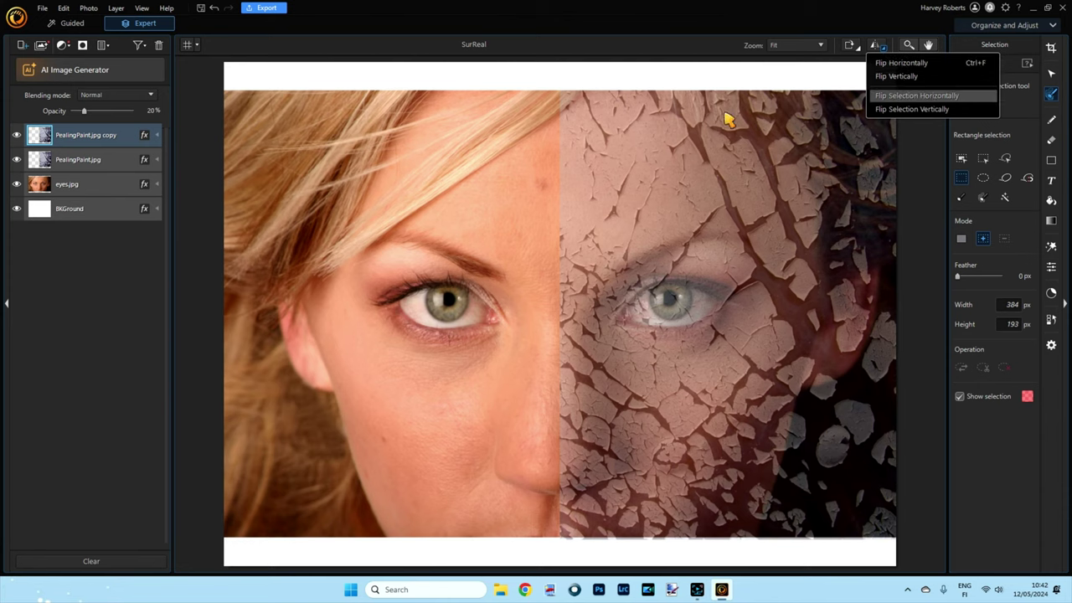
click(909, 97)
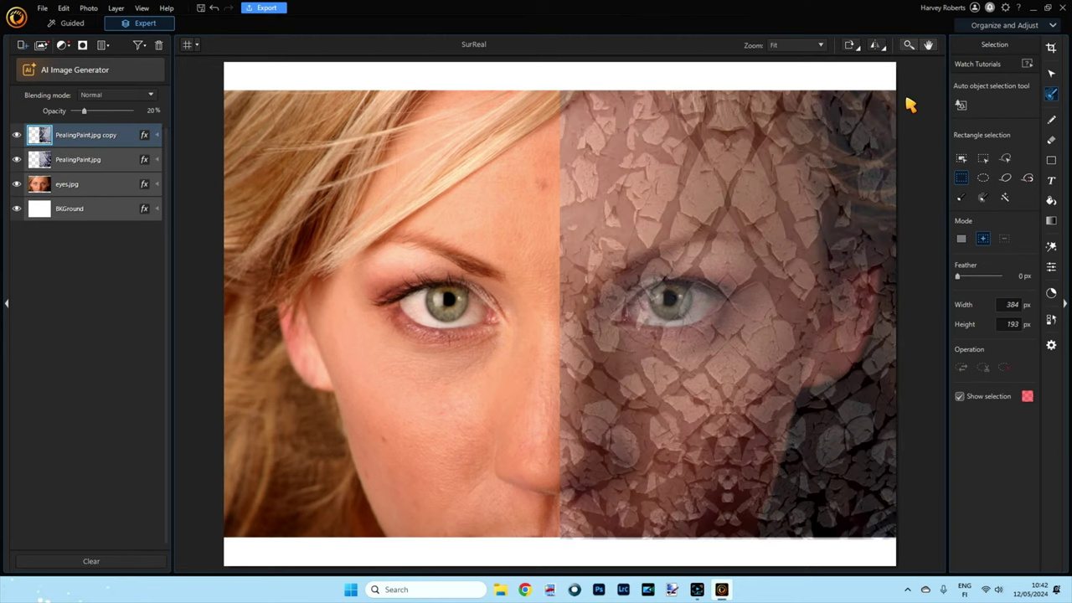
Move the flipped copy over the left half of the face and set both paint layers to 100% opacity.
click(1053, 75)
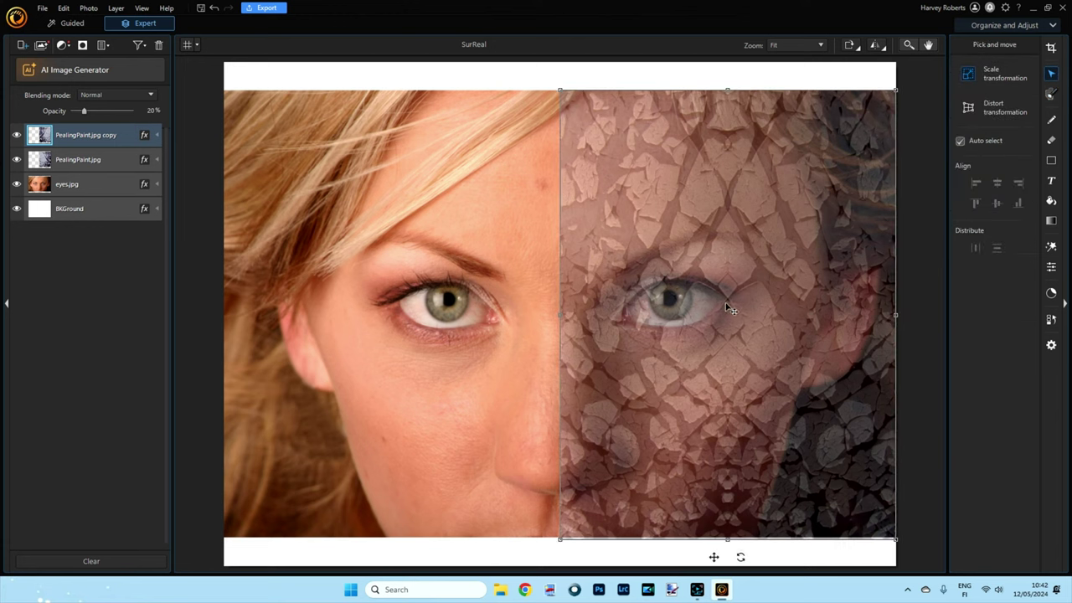
drag(713, 302, 388, 305)
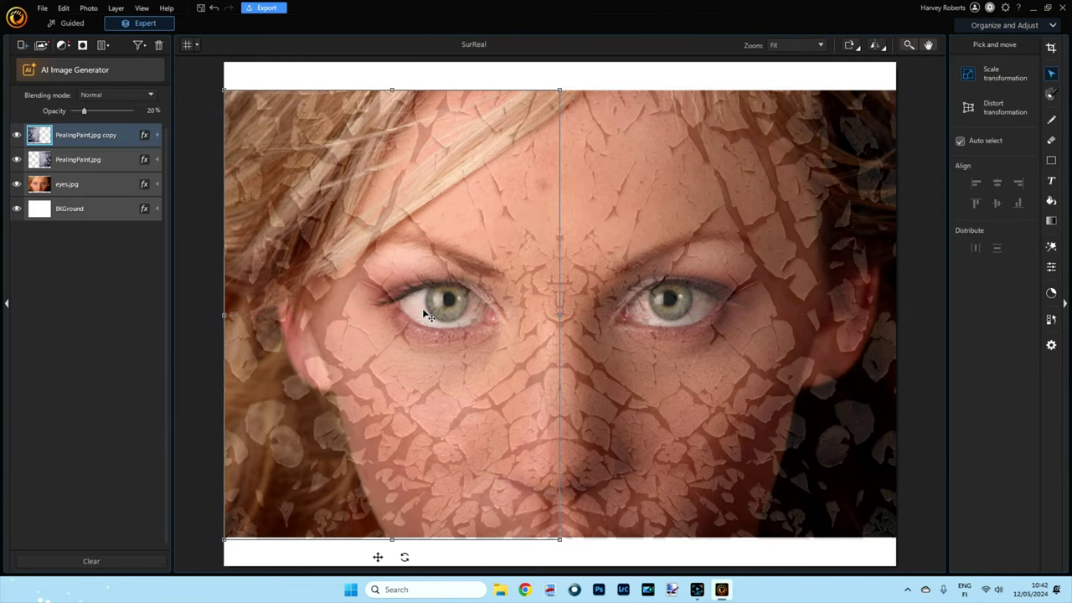
drag(84, 111, 155, 119)
click(86, 164)
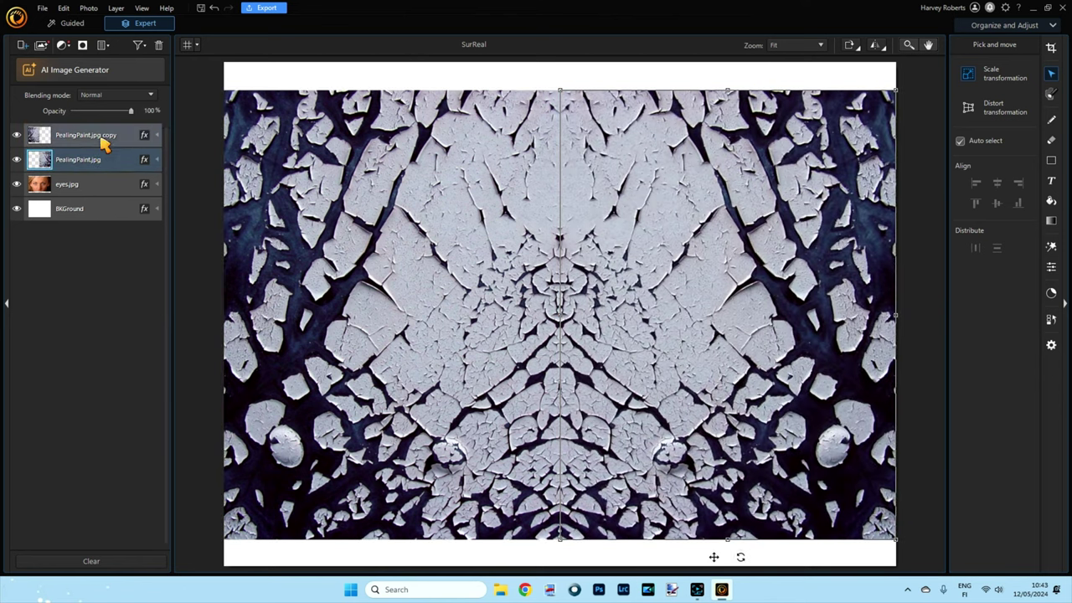
Fine-tune the PealingPaint copy's horizontal position so it meets the other half at the centre seam.
click(72, 141)
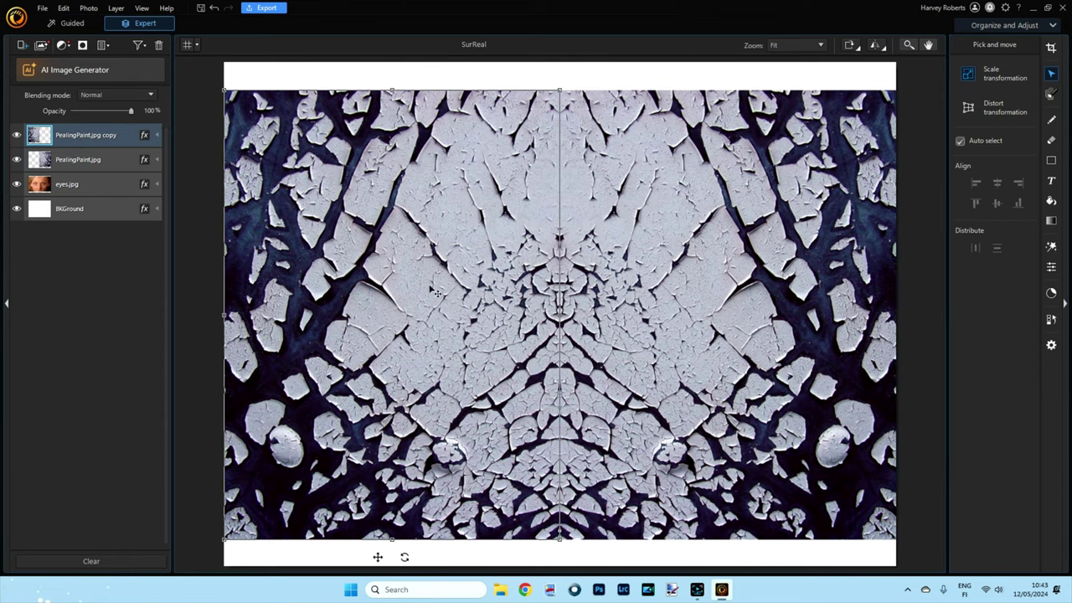
drag(444, 314, 441, 312)
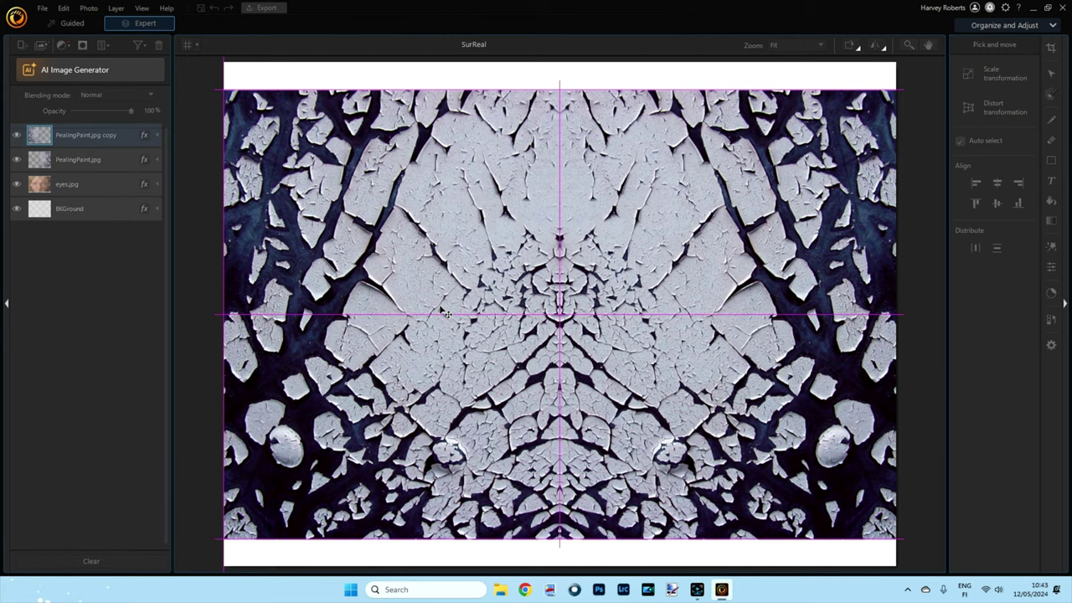
drag(447, 314, 448, 316)
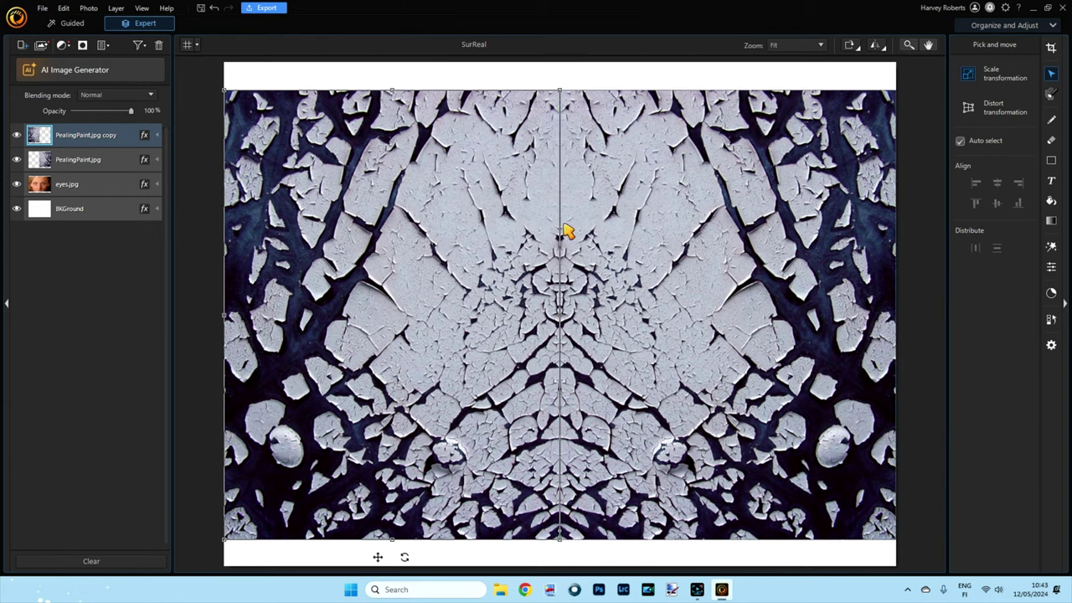
mouse_move(559, 342)
mouse_down()
mouse_move(567, 397)
mouse_move(576, 369)
mouse_up()
key(ctrl+Right)
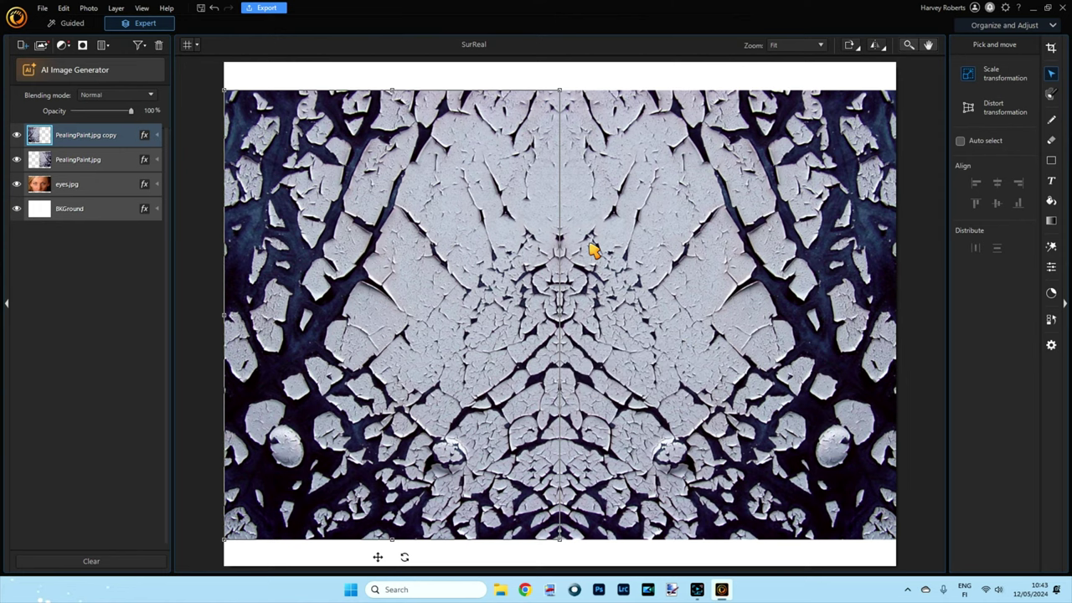
key(ctrl+Right)
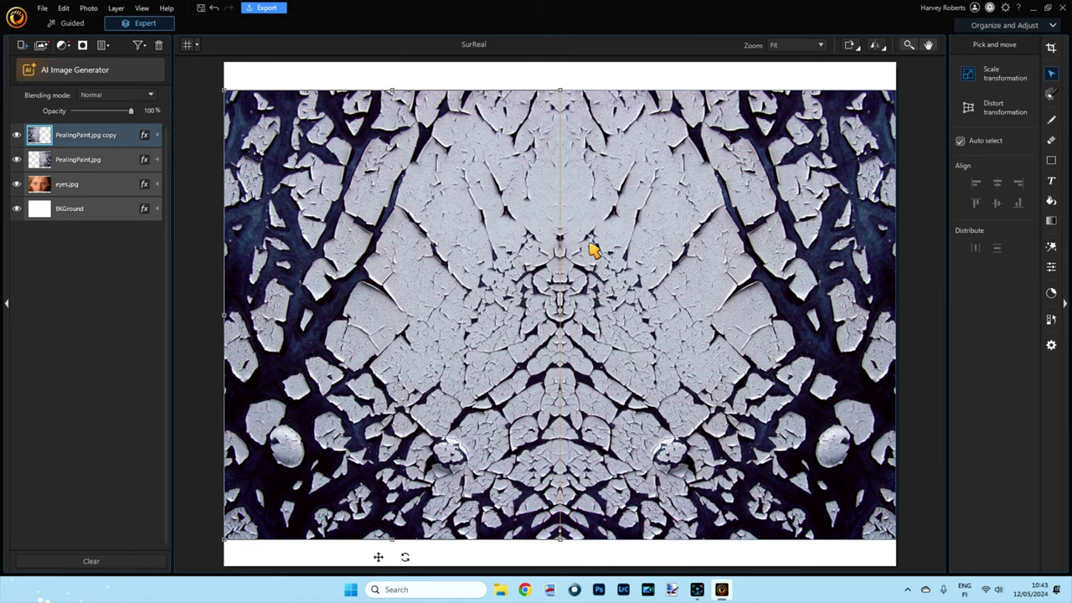
key(ctrl+Right)
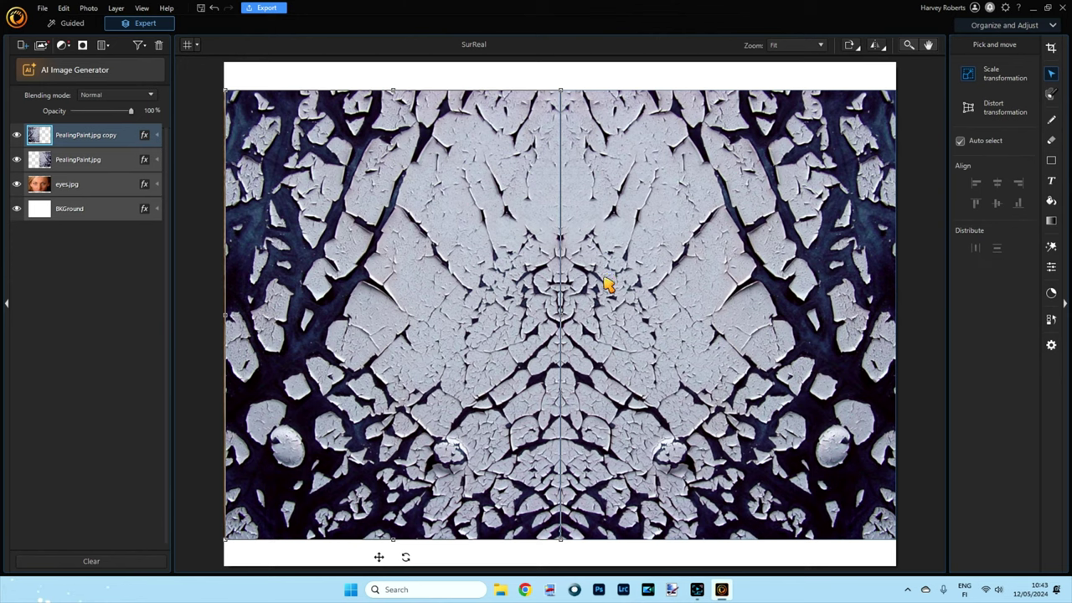
key(ctrl+Left)
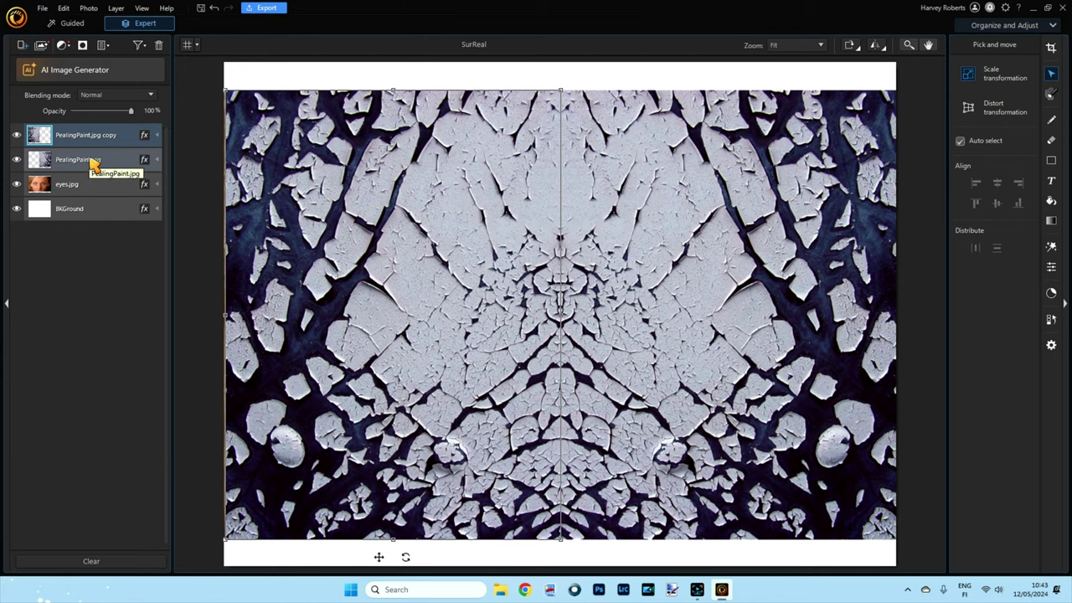
Merge the PealingPaint layer and its mirrored copy into a single layer.
key(ctrl)
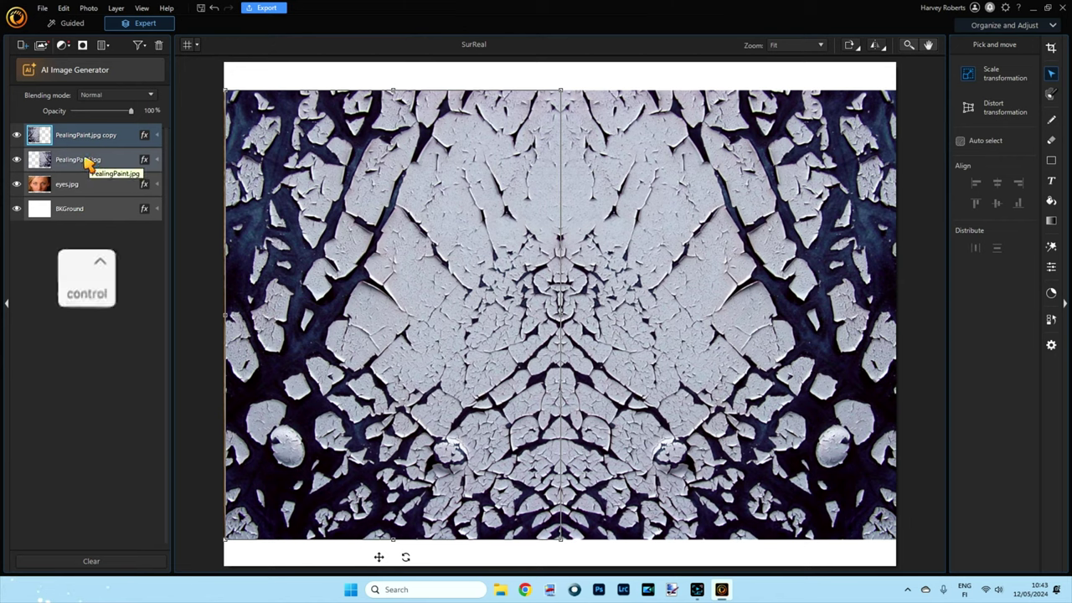
ctrl+click(77, 161)
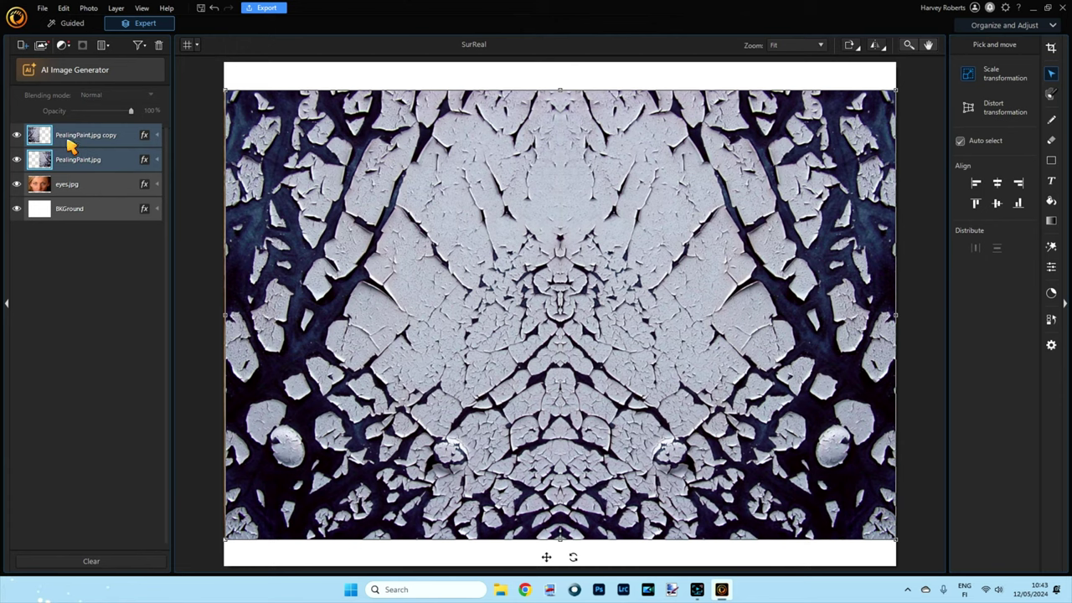
right_click(71, 147)
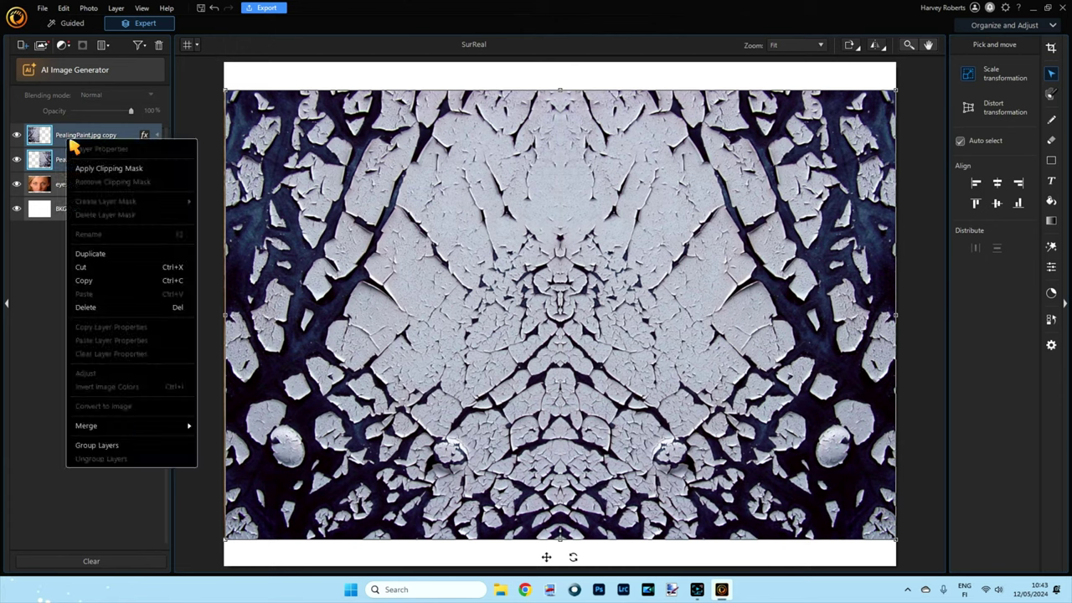
mouse_move(98, 425)
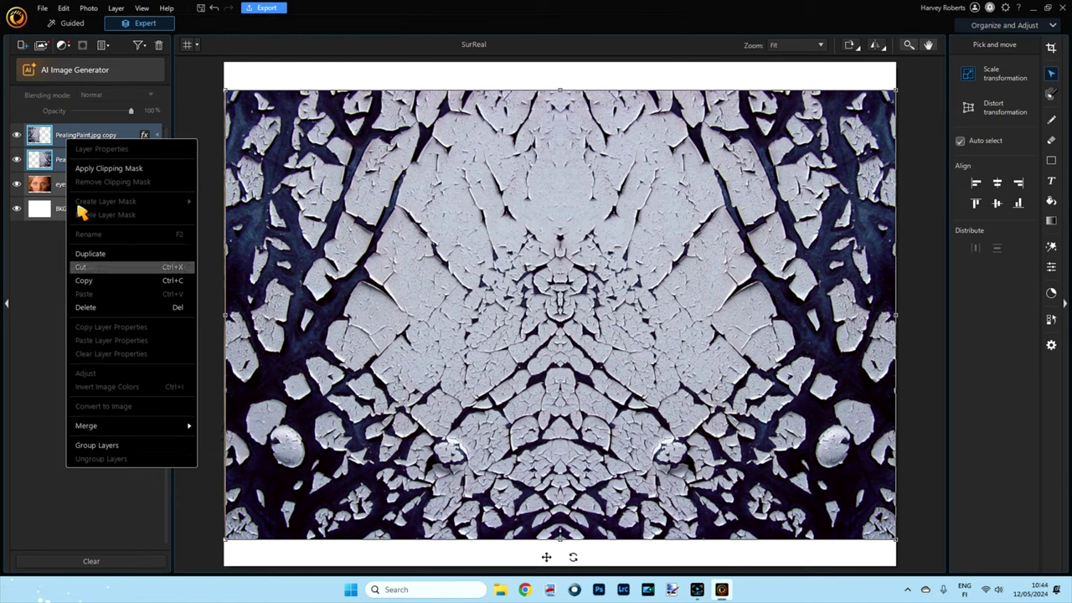
mouse_move(165, 429)
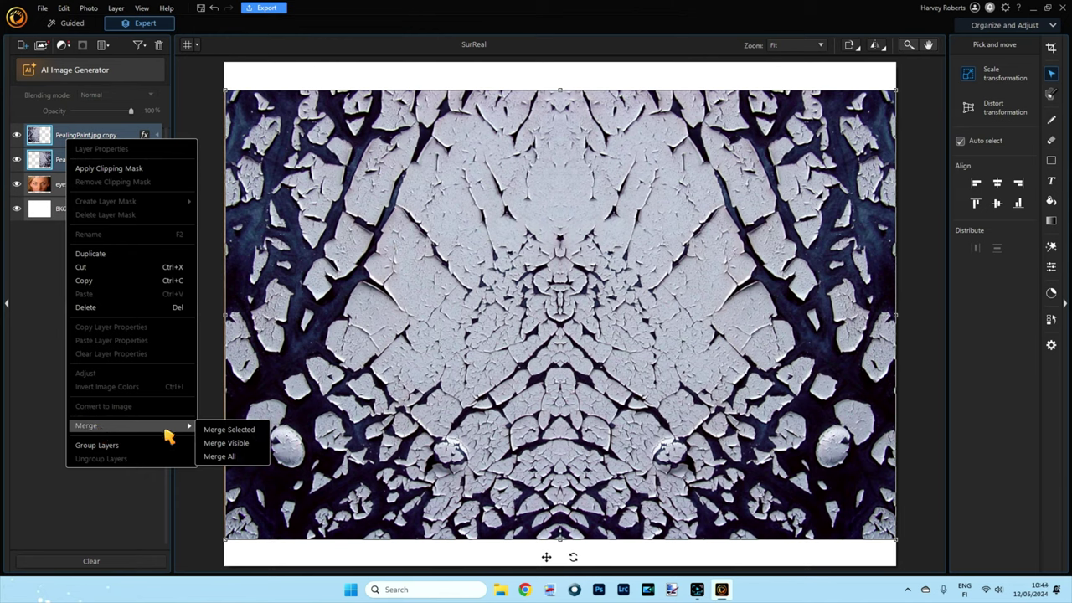
click(231, 429)
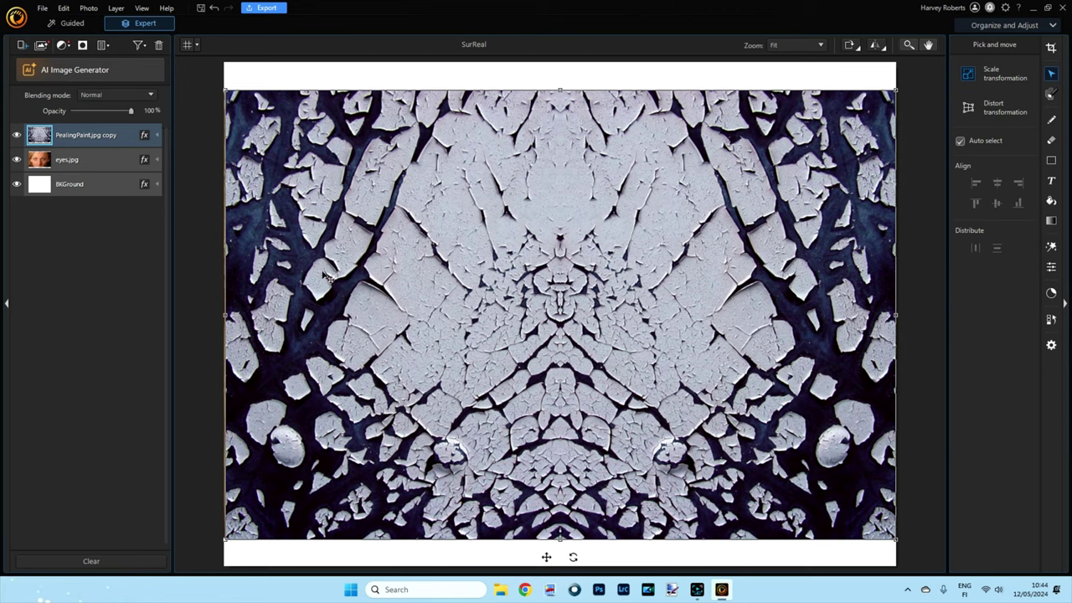
Set the merged paint layer's blending mode to Lightness.
right_click(74, 143)
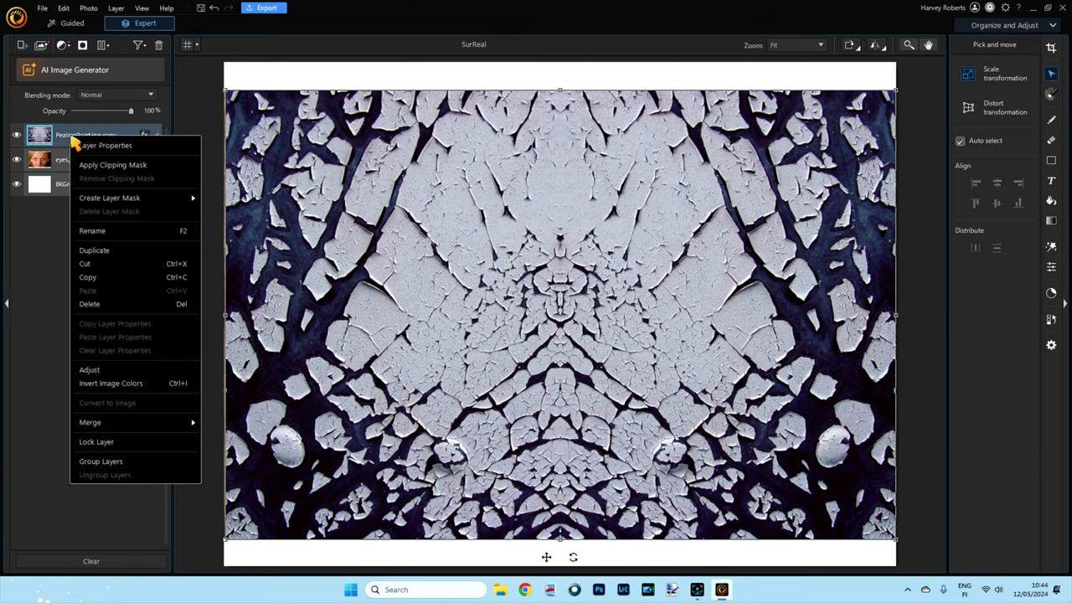
click(42, 290)
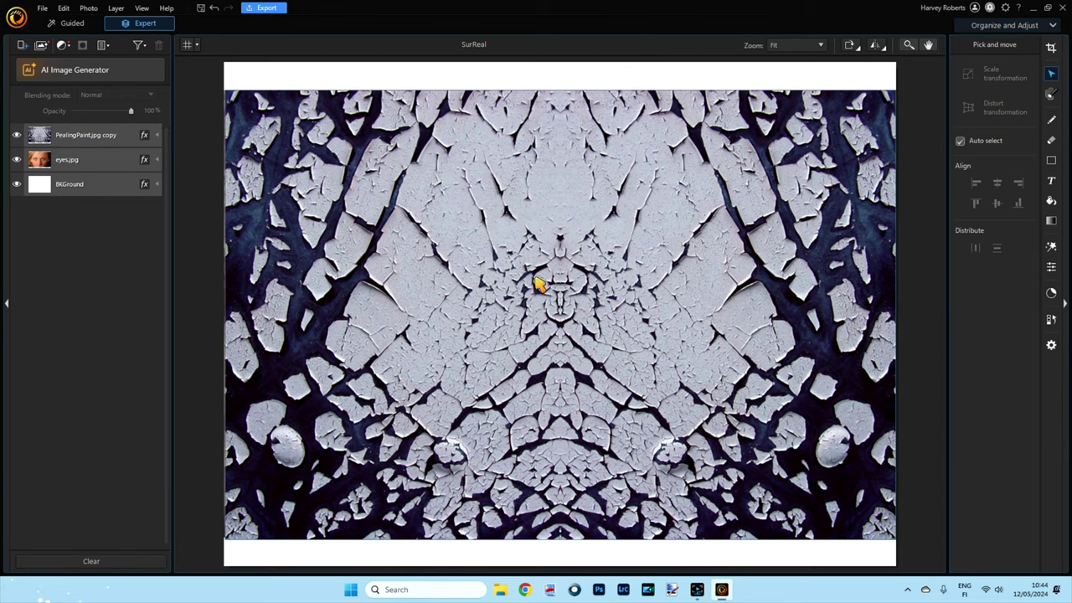
click(70, 139)
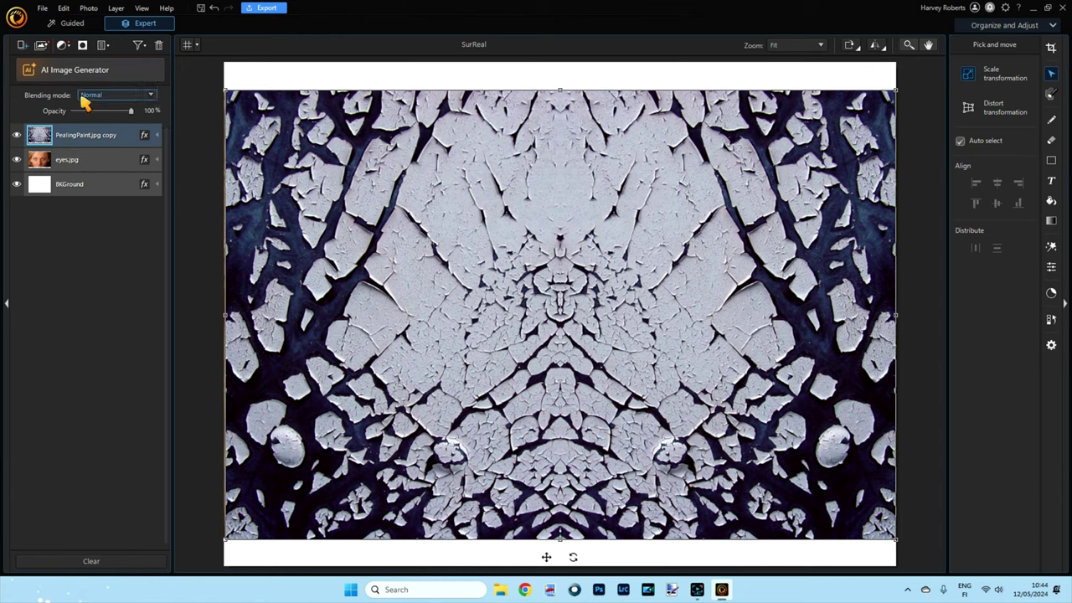
click(152, 97)
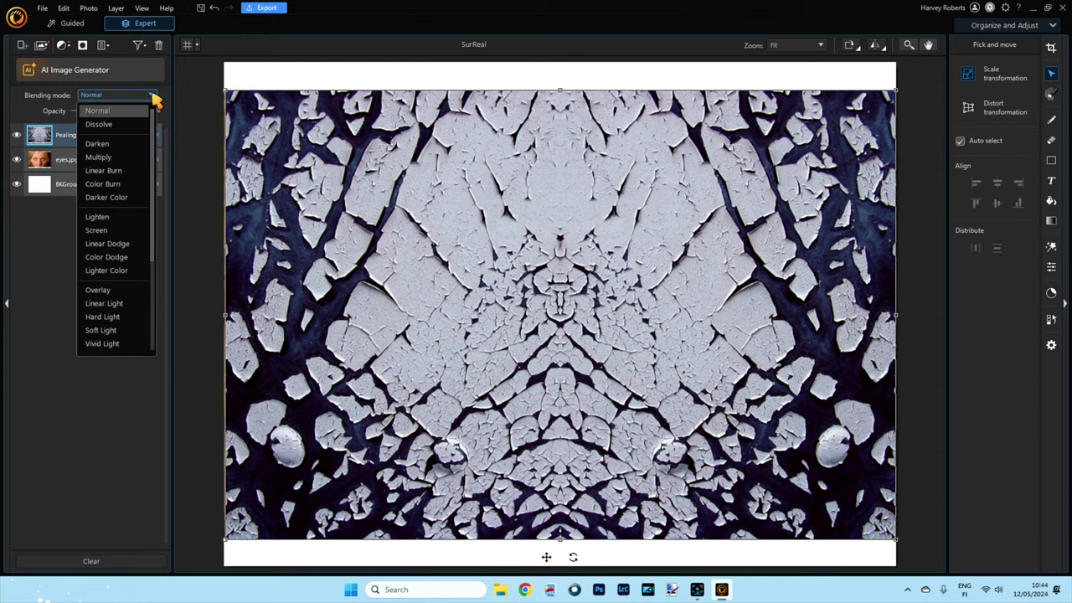
scroll(154, 139, down, 2)
drag(154, 142, 153, 239)
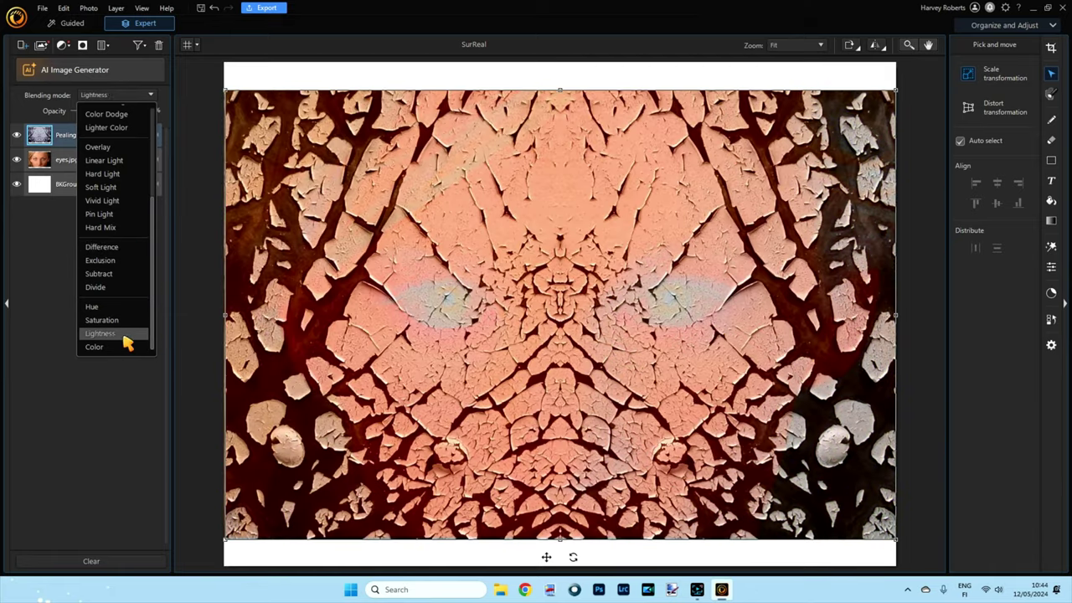
click(113, 335)
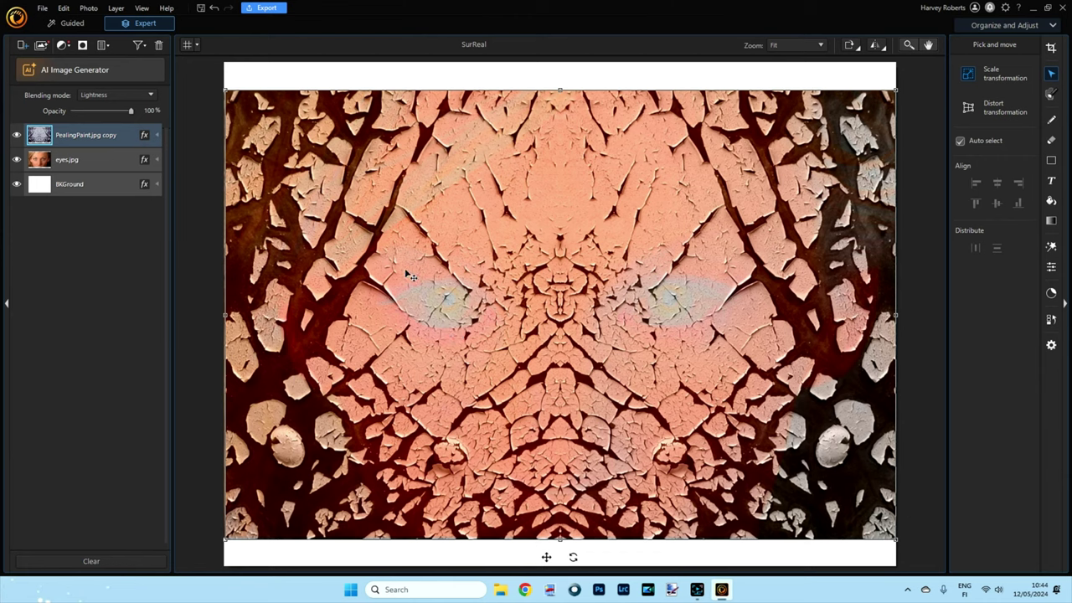
Reduce the merged paint layer's opacity to 20% and add a layer mask to it.
drag(131, 113, 89, 115)
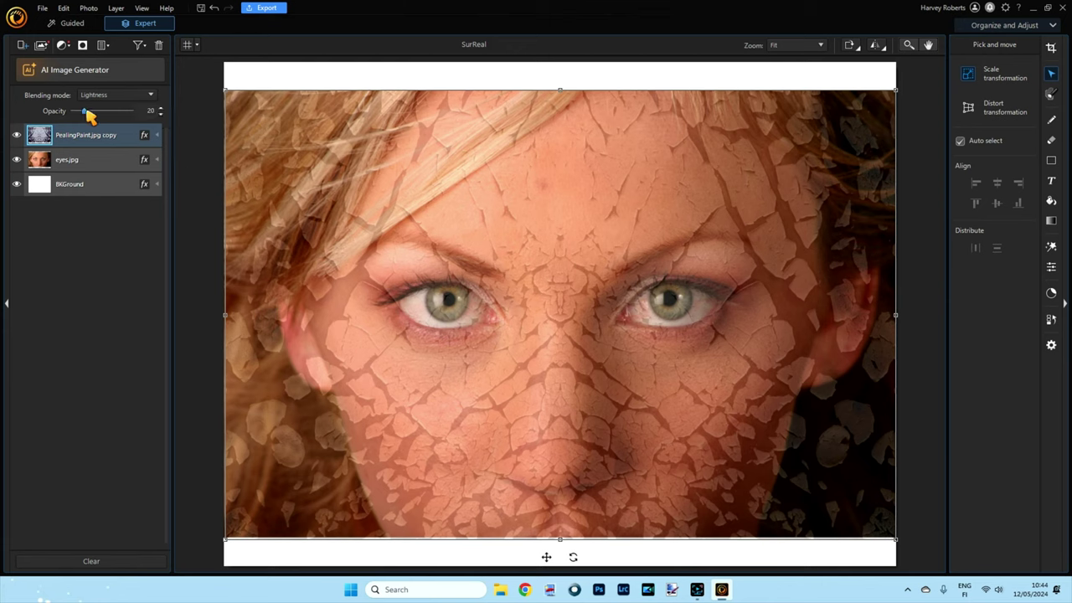
mouse_move(87, 111)
mouse_down()
mouse_move(101, 120)
mouse_move(92, 117)
mouse_up()
click(83, 46)
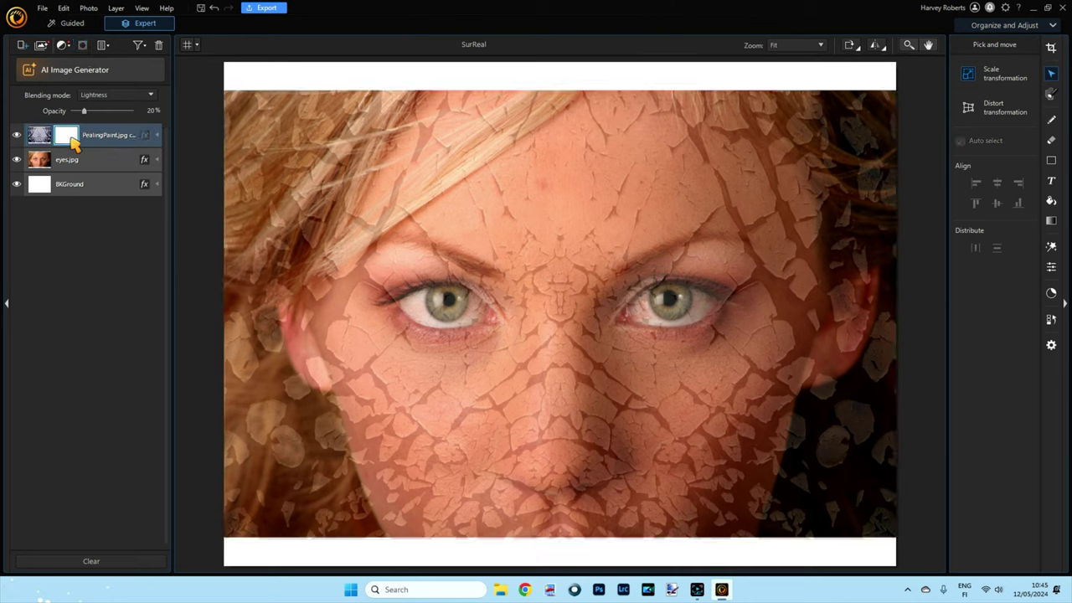
Invert the merged paint layer's mask and set up a brush with 100 px size and 75% opacity.
right_click(70, 139)
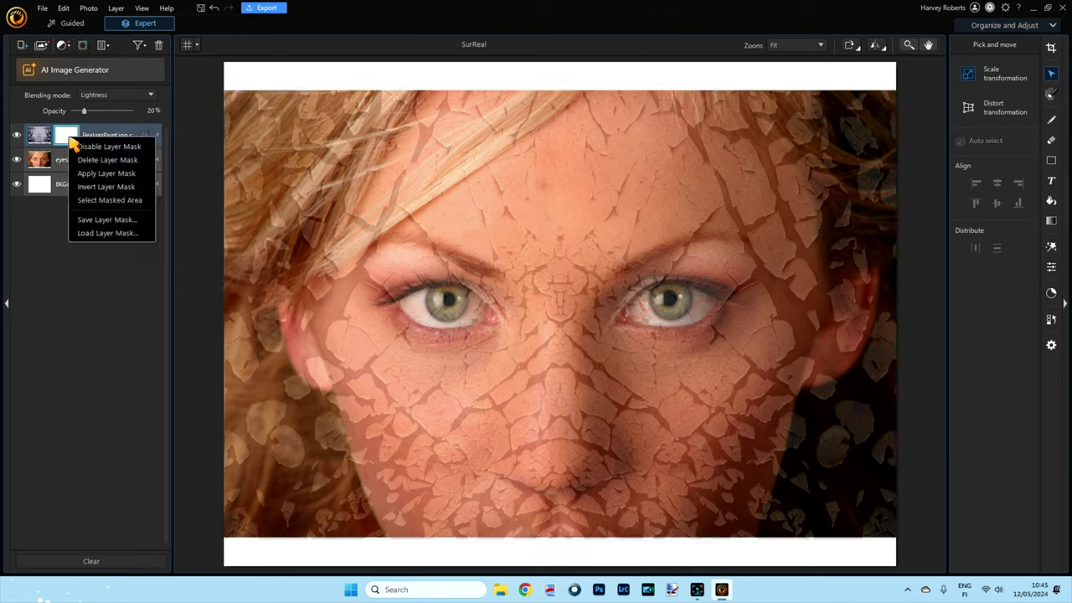
click(130, 188)
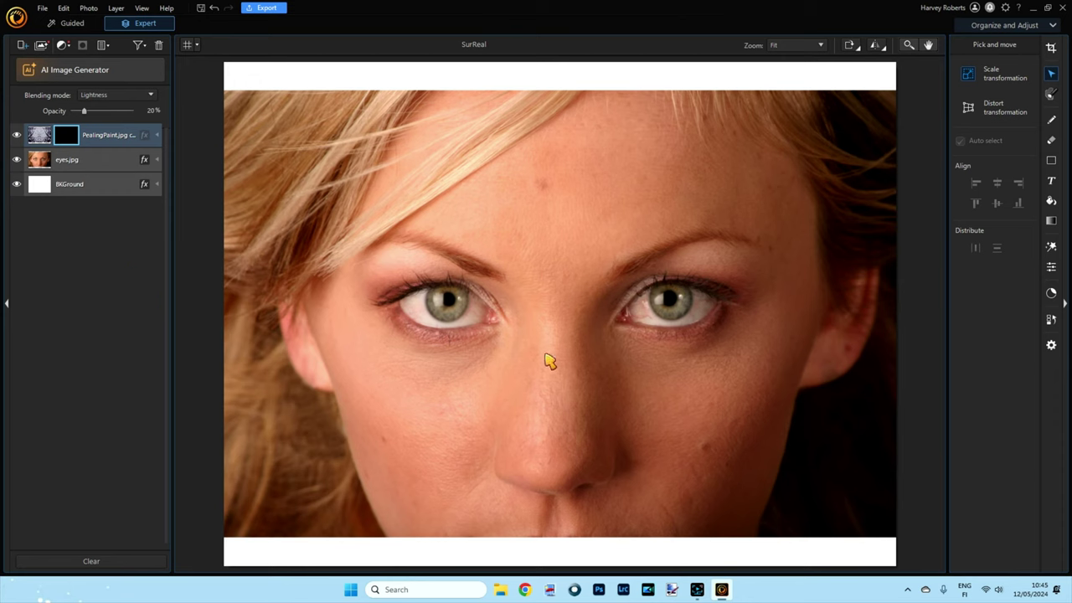
click(1052, 121)
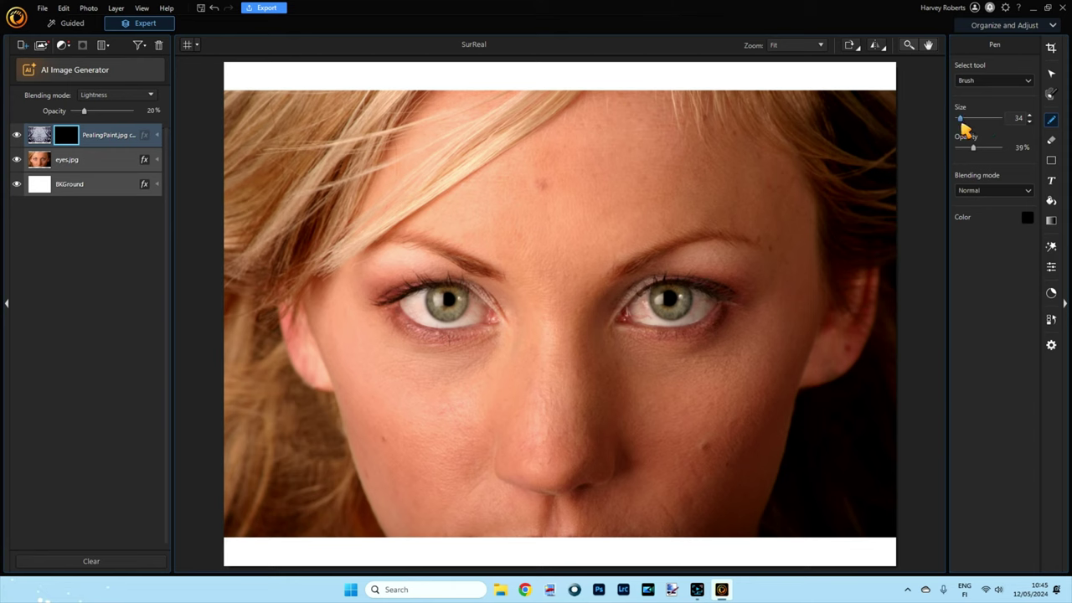
drag(963, 121, 965, 119)
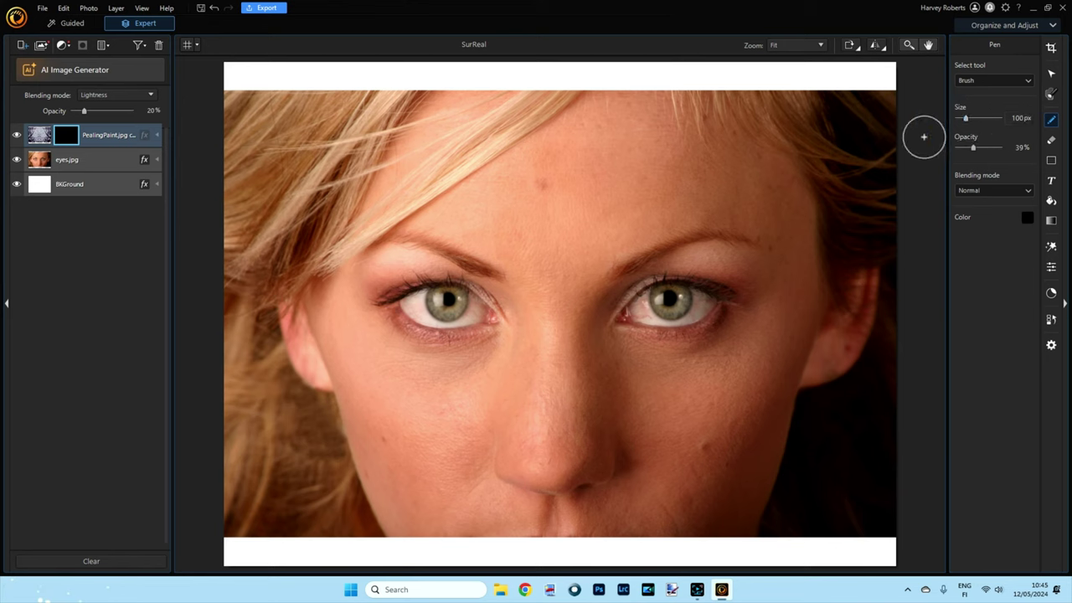
drag(974, 149, 987, 151)
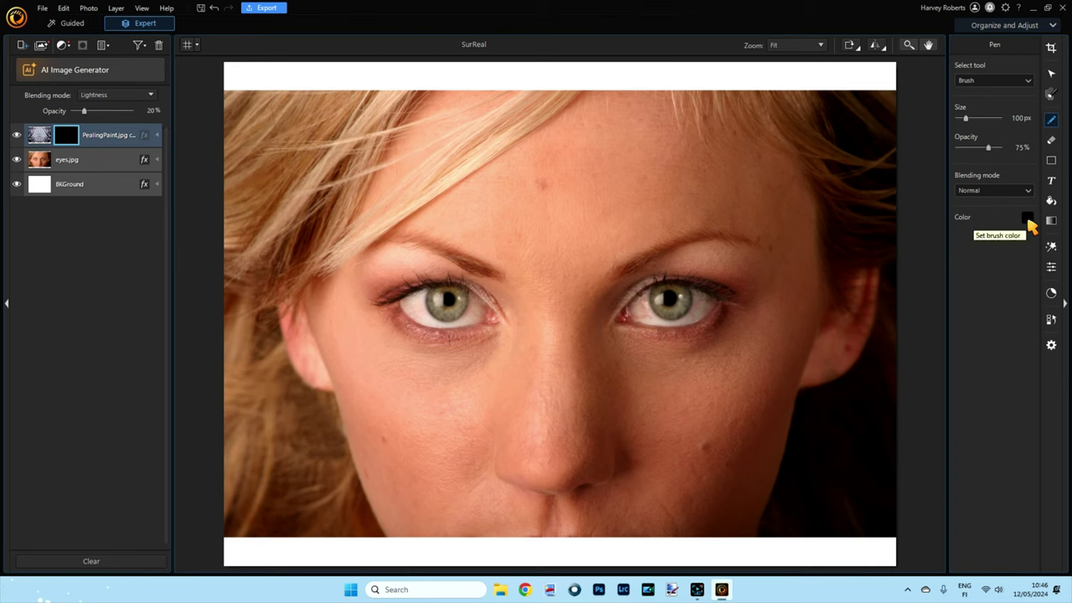
Set the brush colour to white and paint a stroke on the mask over the forehead to reveal the cracks.
click(1029, 223)
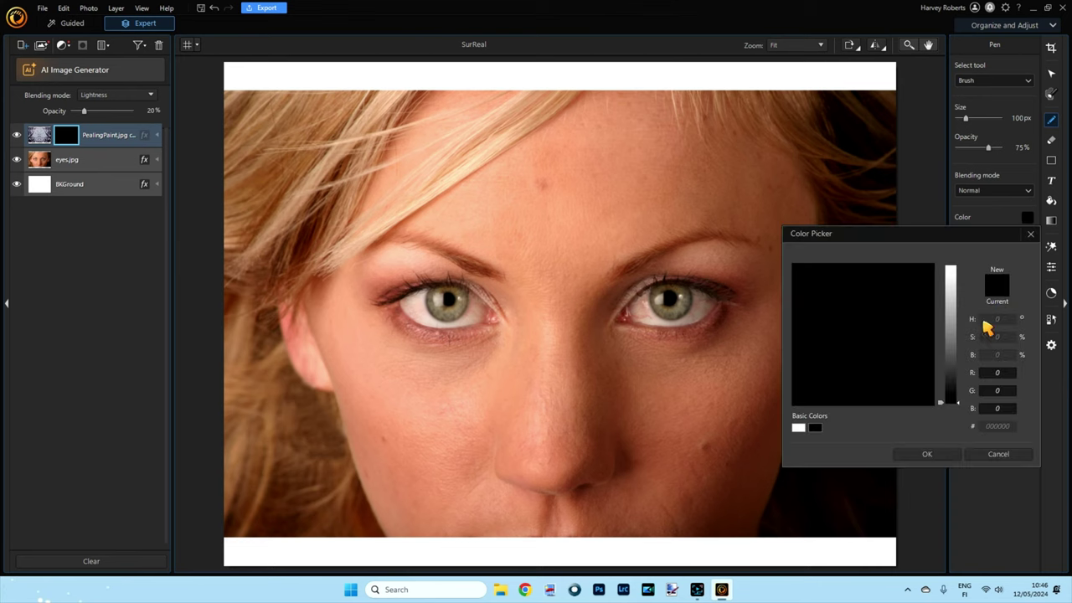
click(799, 429)
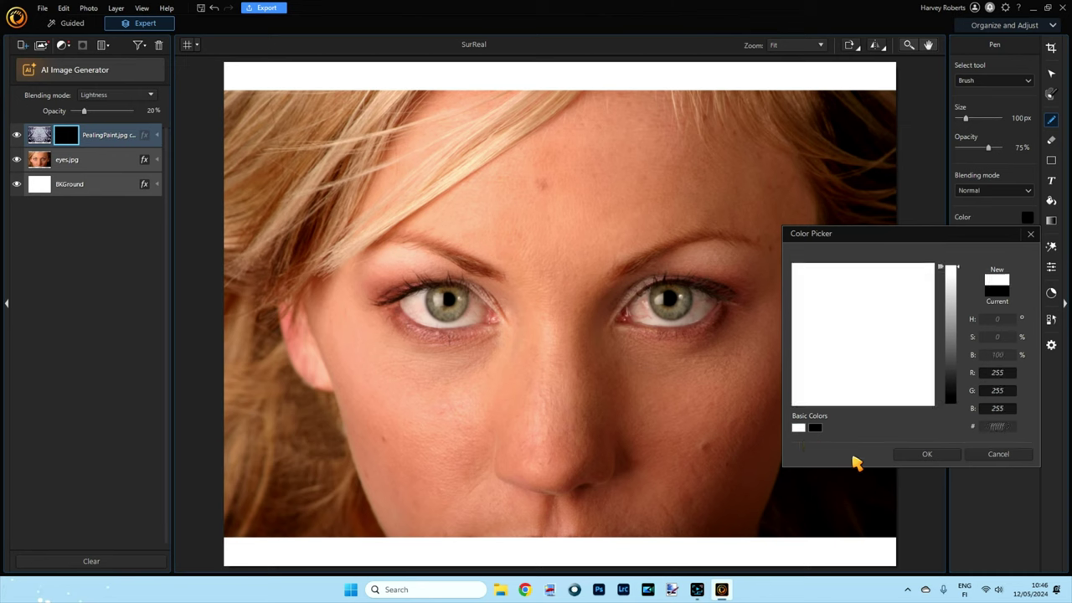
click(927, 457)
mouse_move(665, 187)
mouse_down()
mouse_move(593, 191)
mouse_move(609, 174)
mouse_move(675, 173)
mouse_move(624, 132)
mouse_up()
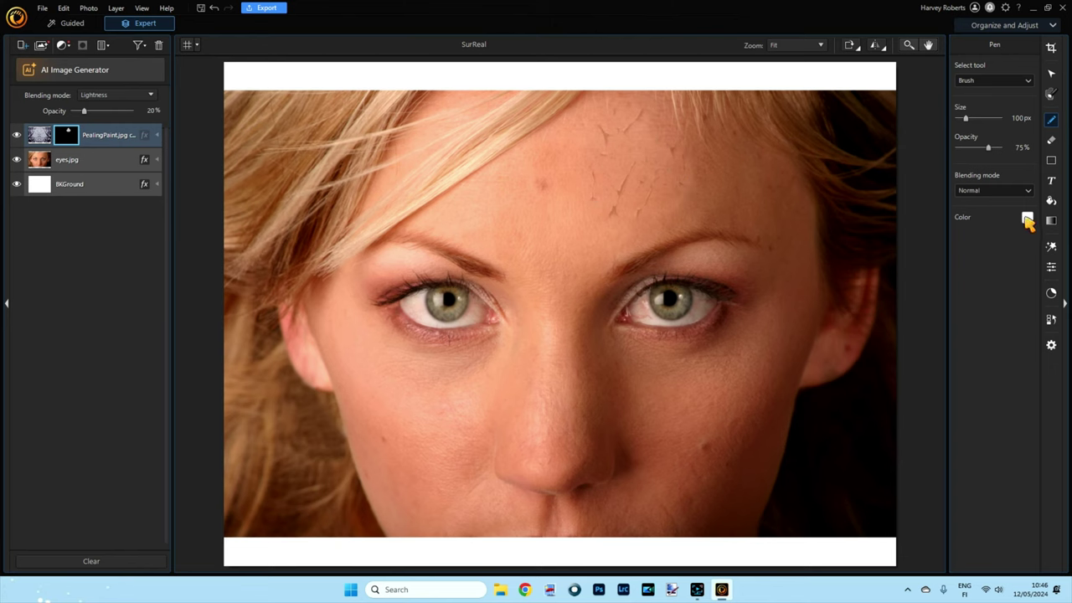
Switch the brush colour to black and paint over the forehead stroke on the mask to hide the cracks.
click(1028, 218)
click(816, 428)
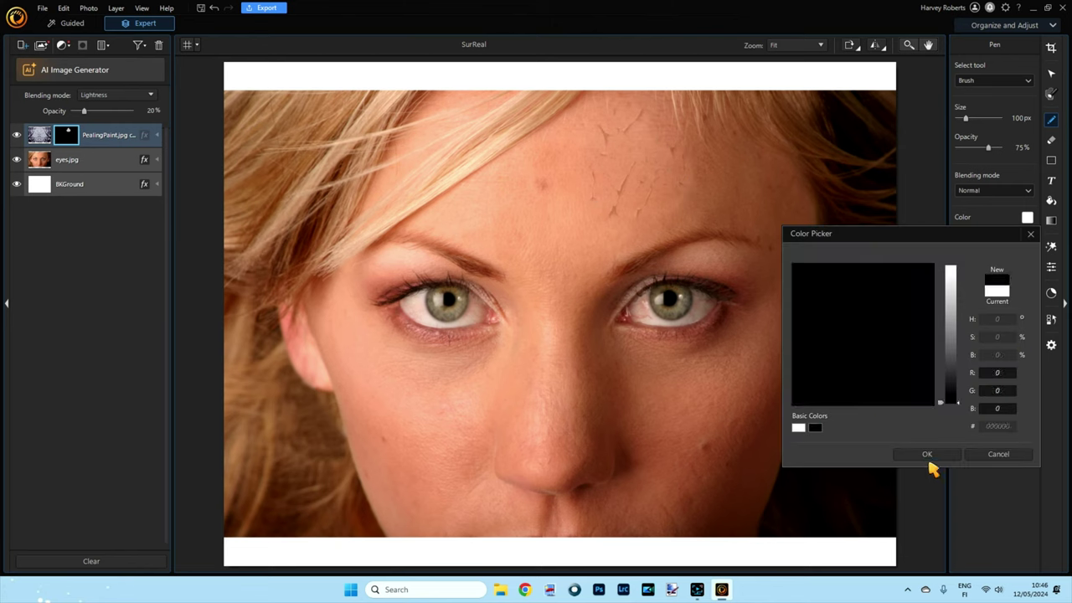
click(927, 454)
mouse_move(624, 182)
mouse_down()
mouse_move(655, 177)
mouse_move(641, 143)
mouse_move(605, 140)
mouse_move(627, 117)
mouse_move(682, 184)
mouse_move(648, 191)
mouse_move(651, 149)
mouse_move(622, 128)
mouse_up()
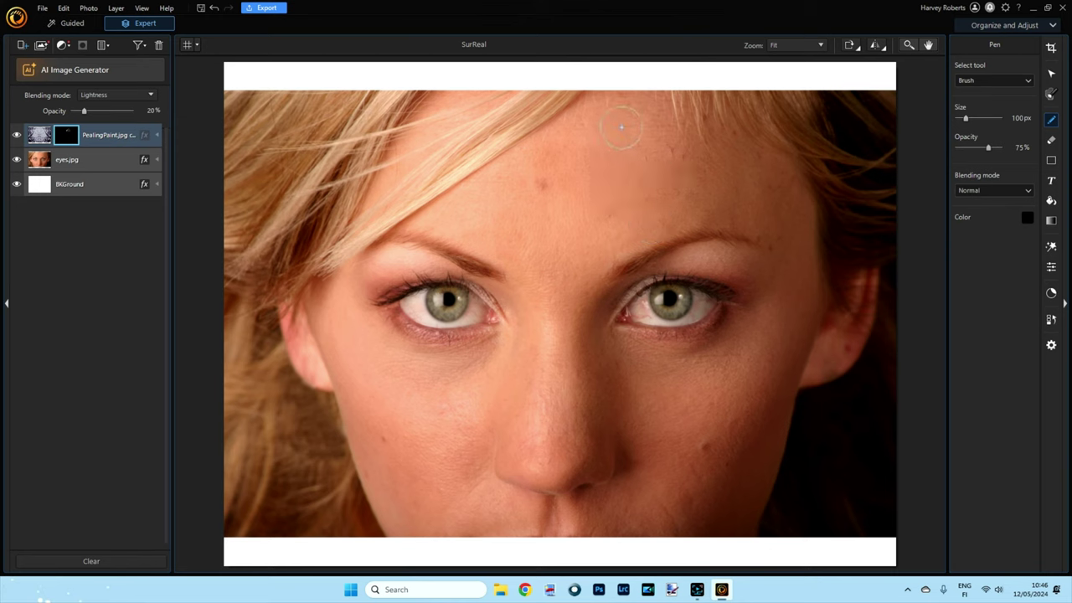
Set the brush colour back to white and paint the cracks in across the forehead and between the eyebrows.
click(1027, 218)
click(799, 428)
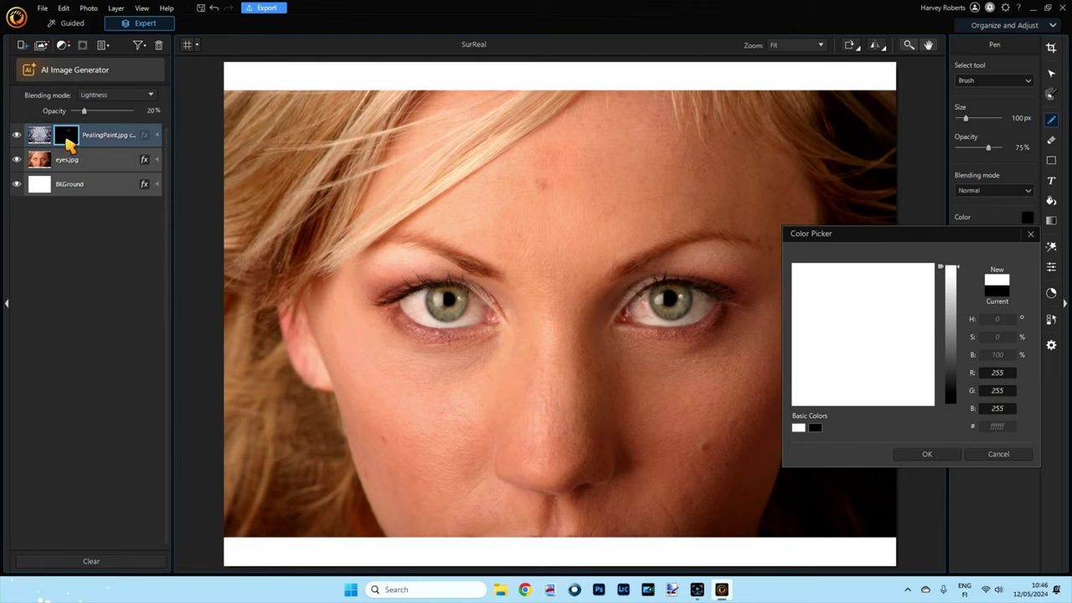
click(926, 454)
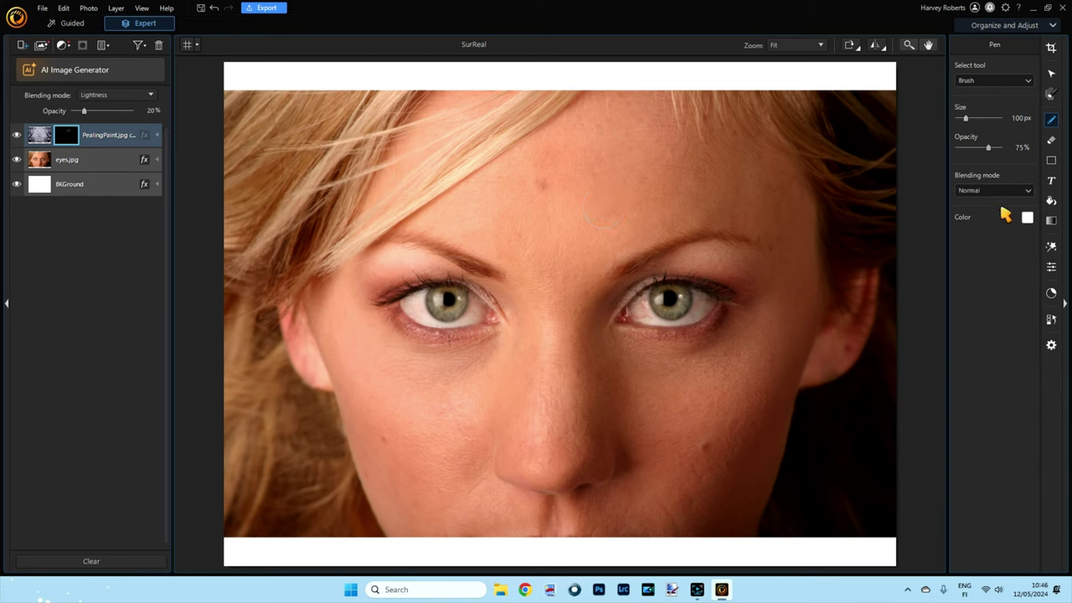
mouse_move(557, 237)
mouse_down()
mouse_move(623, 200)
mouse_move(657, 200)
mouse_move(641, 195)
mouse_move(614, 127)
mouse_up()
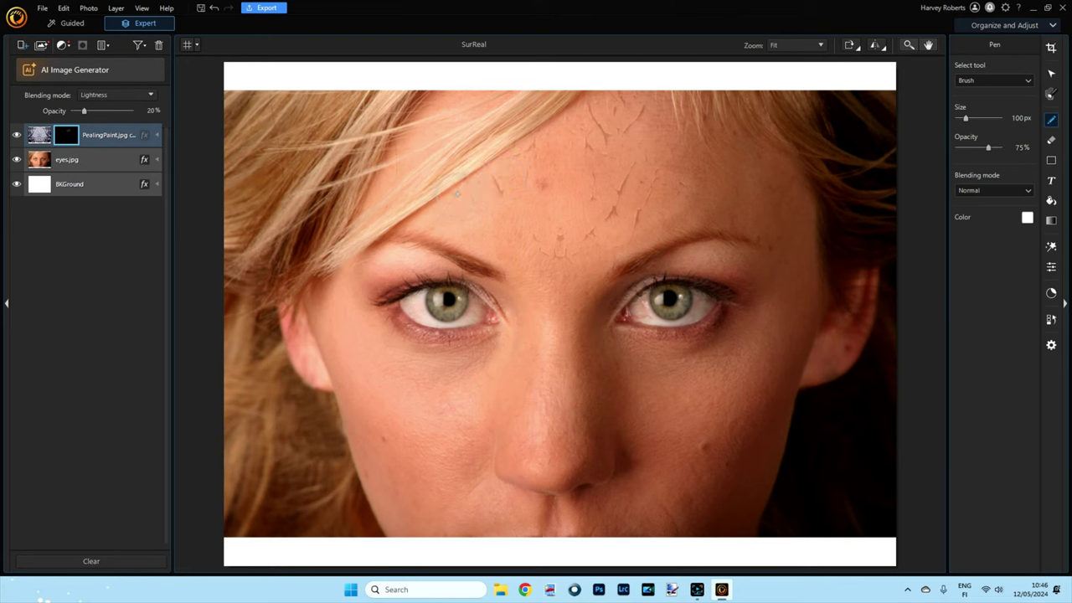
mouse_move(466, 169)
mouse_down()
mouse_move(449, 134)
mouse_move(378, 178)
mouse_move(420, 130)
mouse_move(493, 99)
mouse_up()
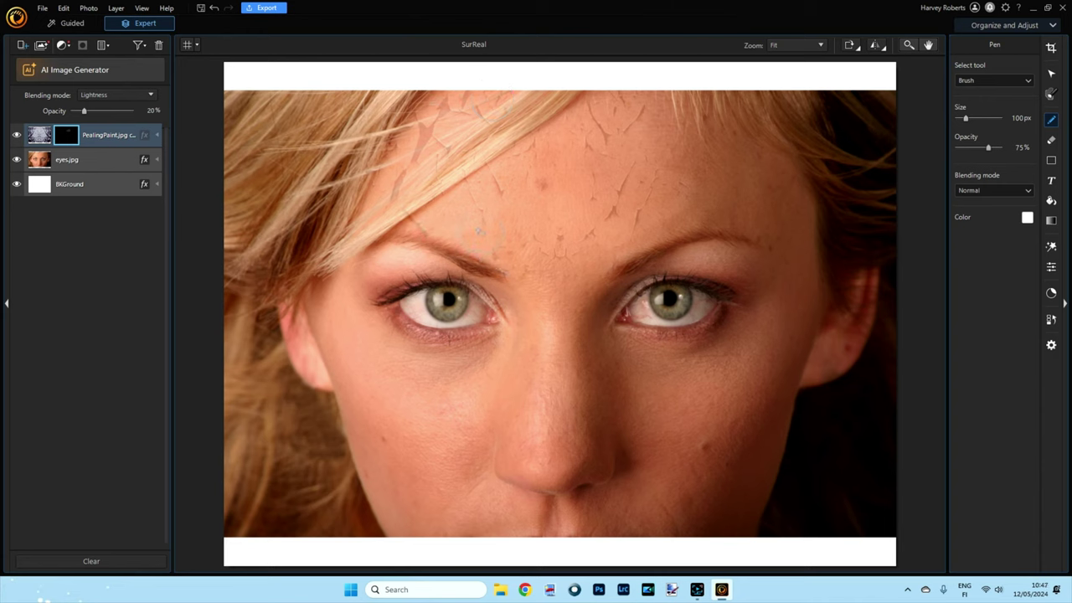
drag(575, 267, 562, 282)
Paint white on the mask to reveal the cracks over the temples, both cheeks and the lower face.
mouse_move(694, 204)
mouse_down()
mouse_move(644, 112)
mouse_move(714, 168)
mouse_move(702, 140)
mouse_move(777, 168)
mouse_move(802, 220)
mouse_move(796, 342)
mouse_move(781, 275)
mouse_move(756, 248)
mouse_move(669, 249)
mouse_move(736, 266)
mouse_move(760, 299)
mouse_move(755, 330)
mouse_move(696, 363)
mouse_move(625, 355)
mouse_move(719, 360)
mouse_move(769, 328)
mouse_move(710, 439)
mouse_move(775, 339)
mouse_move(743, 445)
mouse_move(767, 387)
mouse_move(763, 444)
mouse_move(727, 528)
mouse_move(743, 488)
mouse_move(666, 491)
mouse_move(629, 384)
mouse_move(643, 438)
mouse_move(638, 477)
mouse_move(586, 517)
mouse_move(670, 518)
mouse_move(588, 531)
mouse_move(494, 516)
mouse_move(402, 520)
mouse_move(326, 298)
mouse_move(402, 413)
mouse_up()
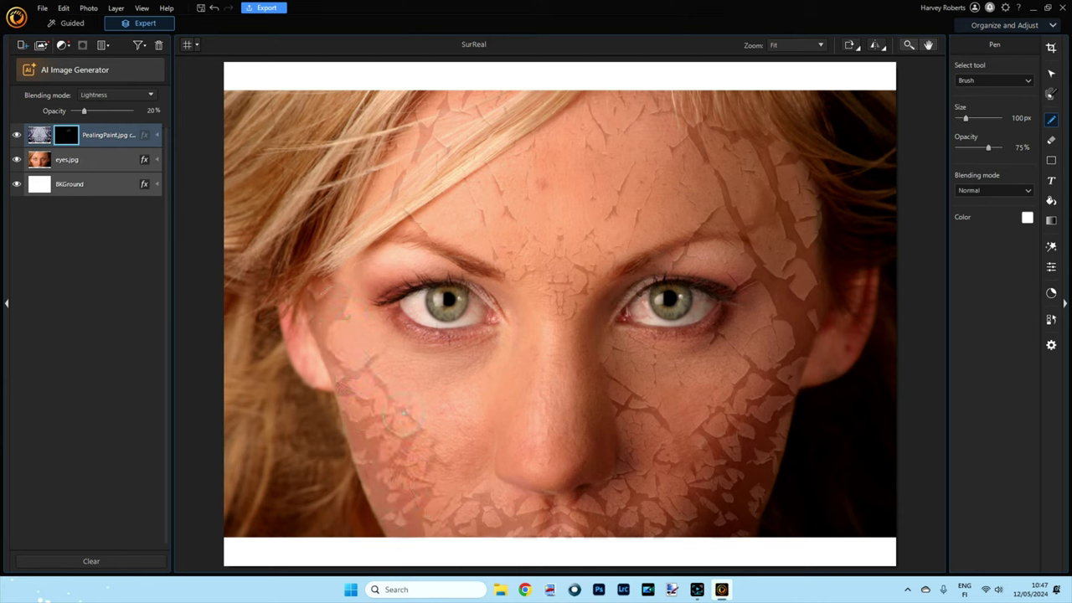
drag(492, 366, 459, 414)
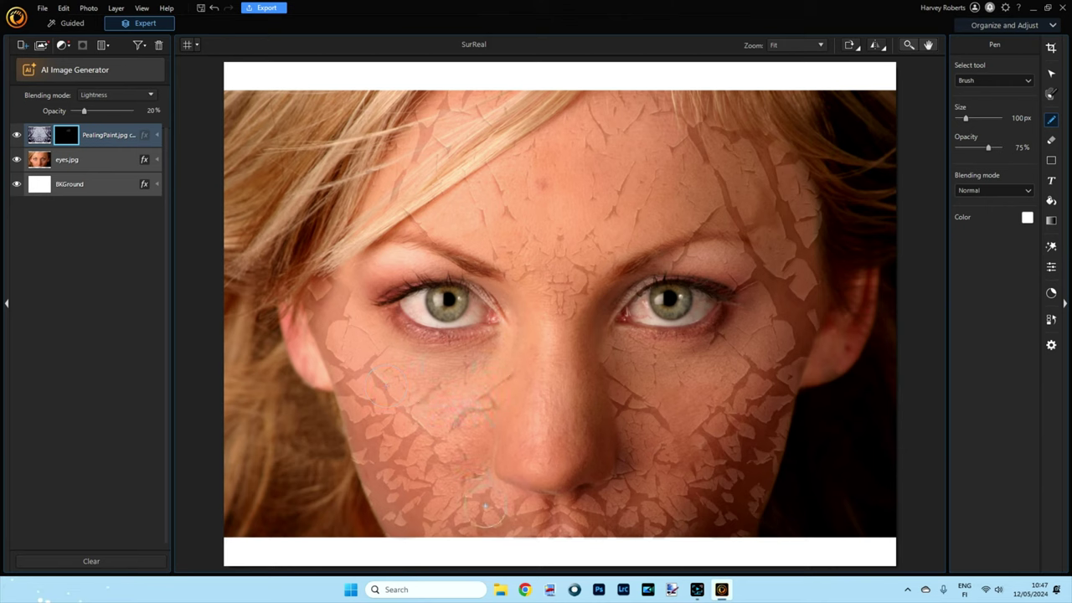
mouse_move(340, 289)
mouse_down()
mouse_move(414, 272)
mouse_move(360, 411)
mouse_up()
Paint white on the mask at 70% brush opacity along the nose and the edge of the face.
drag(512, 333, 527, 304)
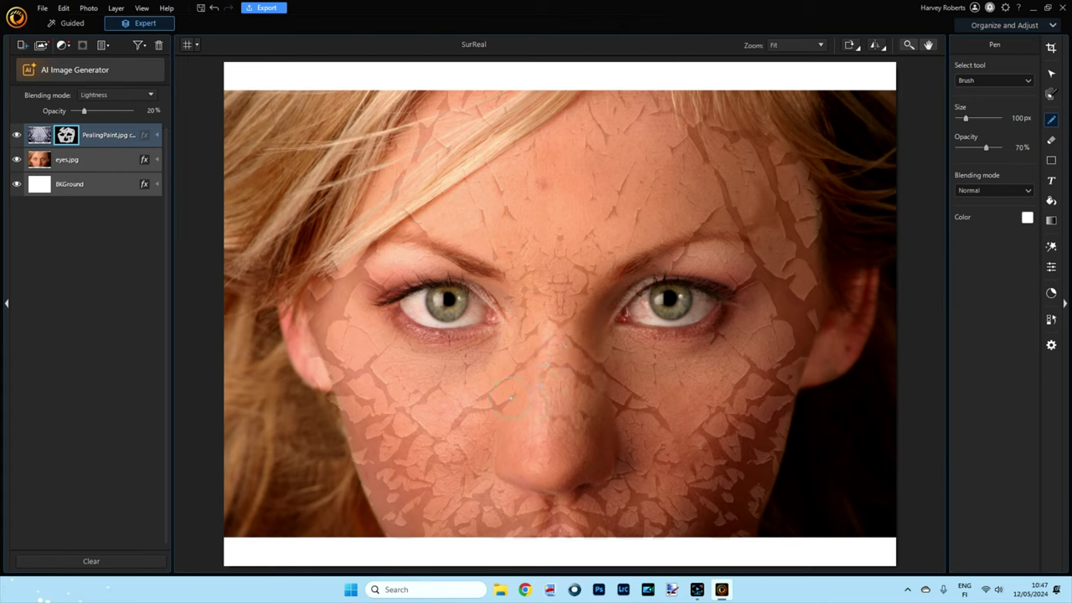
mouse_move(517, 460)
mouse_down()
mouse_move(618, 446)
mouse_move(613, 455)
mouse_move(603, 426)
mouse_move(595, 457)
mouse_move(557, 470)
mouse_move(604, 427)
mouse_move(597, 389)
mouse_move(636, 399)
mouse_move(649, 466)
mouse_move(623, 516)
mouse_move(683, 490)
mouse_move(589, 449)
mouse_move(564, 355)
mouse_move(564, 289)
mouse_move(583, 388)
mouse_move(576, 277)
mouse_up()
mouse_move(596, 222)
mouse_down()
mouse_move(671, 194)
mouse_move(630, 212)
mouse_move(657, 163)
mouse_move(558, 209)
mouse_move(539, 193)
mouse_move(648, 191)
mouse_move(651, 422)
mouse_move(713, 410)
mouse_move(704, 433)
mouse_move(640, 467)
mouse_move(655, 439)
mouse_move(600, 405)
mouse_move(586, 341)
mouse_move(594, 295)
mouse_move(554, 367)
mouse_move(593, 354)
mouse_move(711, 357)
mouse_move(689, 409)
mouse_move(726, 381)
mouse_move(617, 435)
mouse_move(656, 484)
mouse_up()
mouse_move(339, 408)
mouse_down()
mouse_move(301, 358)
mouse_move(296, 333)
mouse_up()
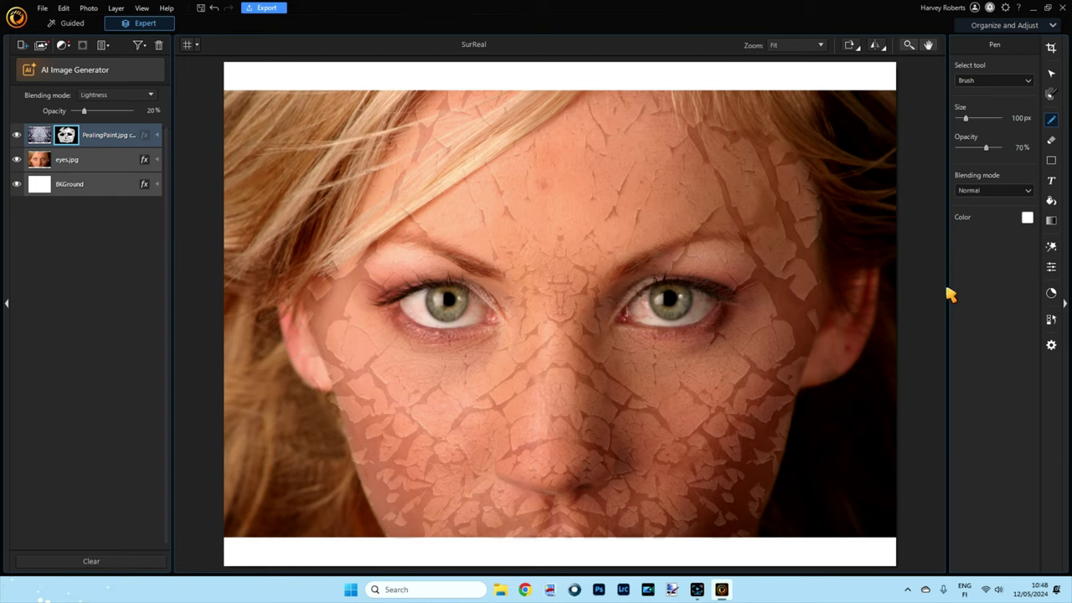
Set the mask brush to black with a size of 41 px and 35% opacity.
click(1027, 218)
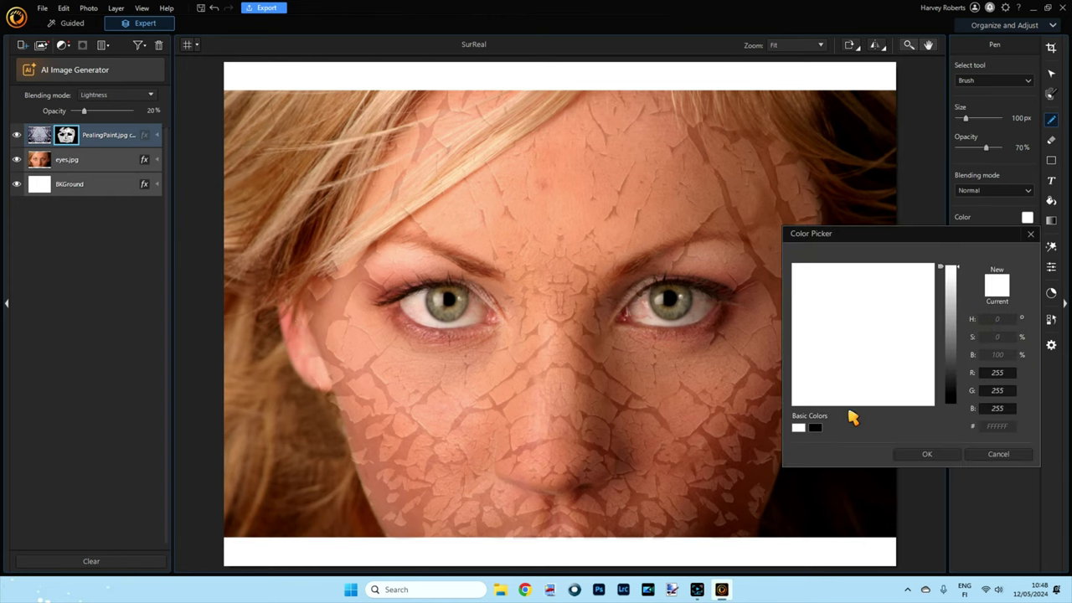
click(817, 429)
click(929, 454)
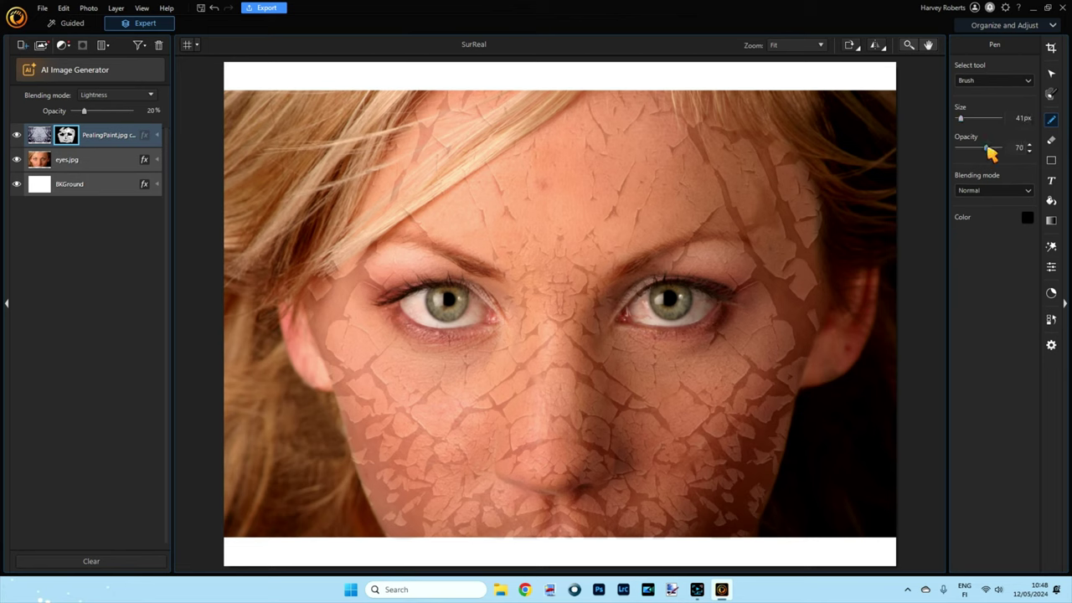
drag(986, 149, 971, 149)
click(1030, 150)
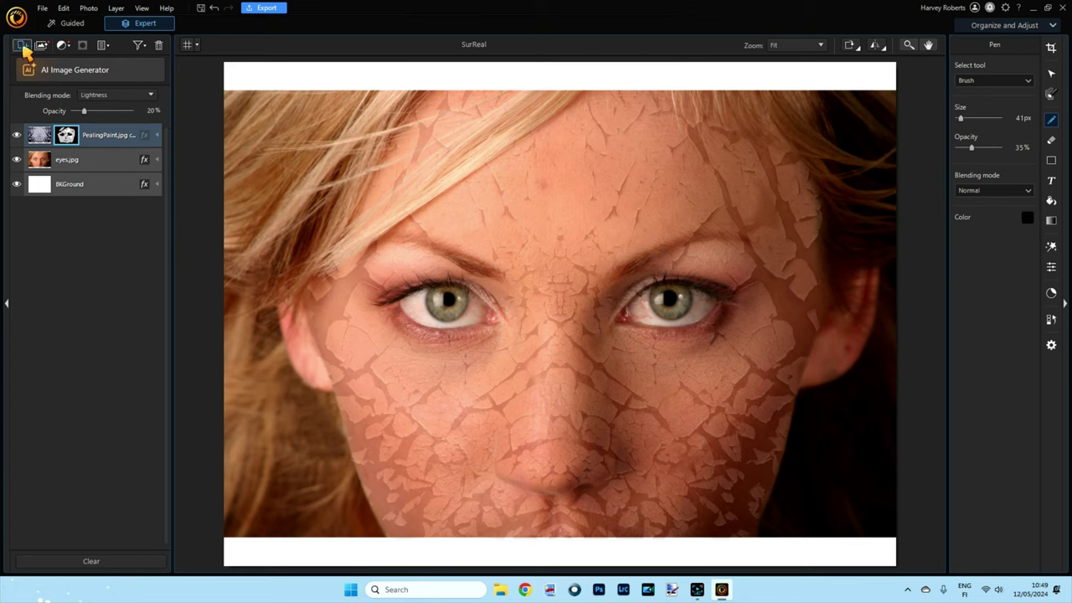
Add the VectorArt image from the First Edit folder as a new photo layer.
click(22, 46)
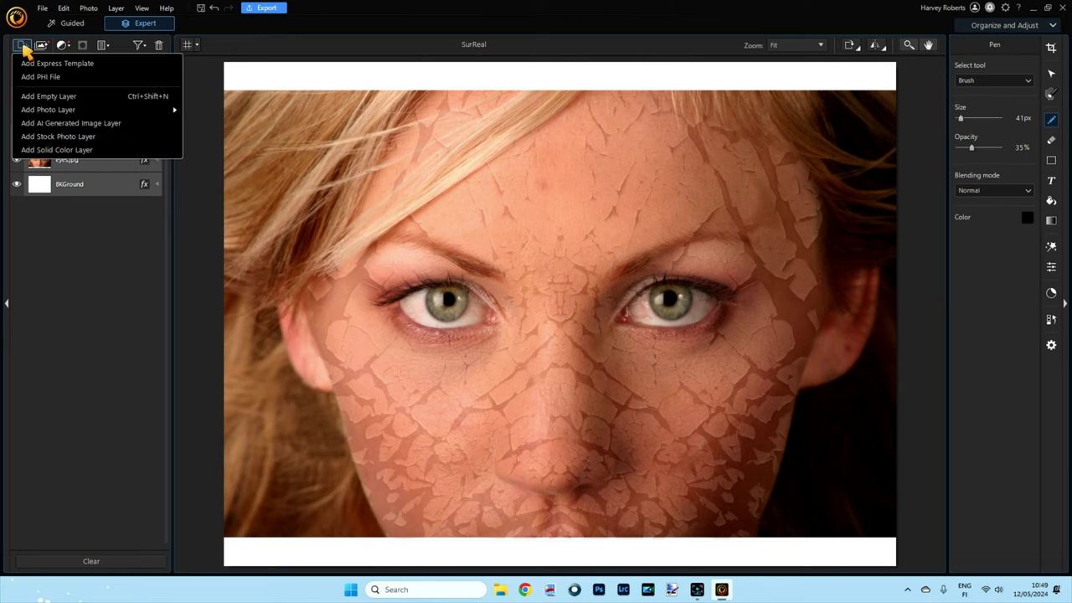
mouse_move(63, 111)
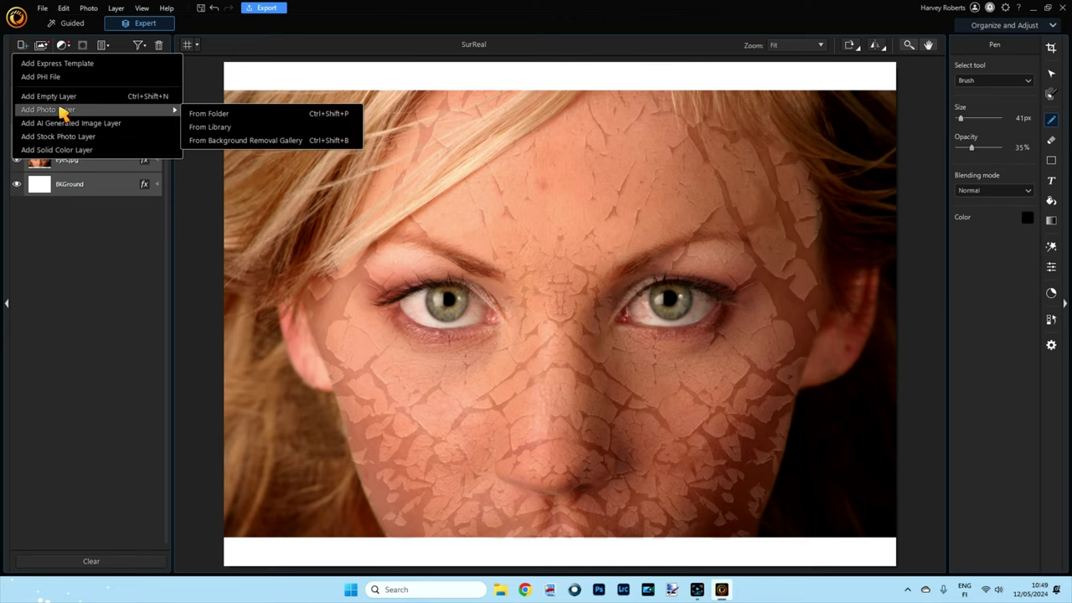
click(207, 114)
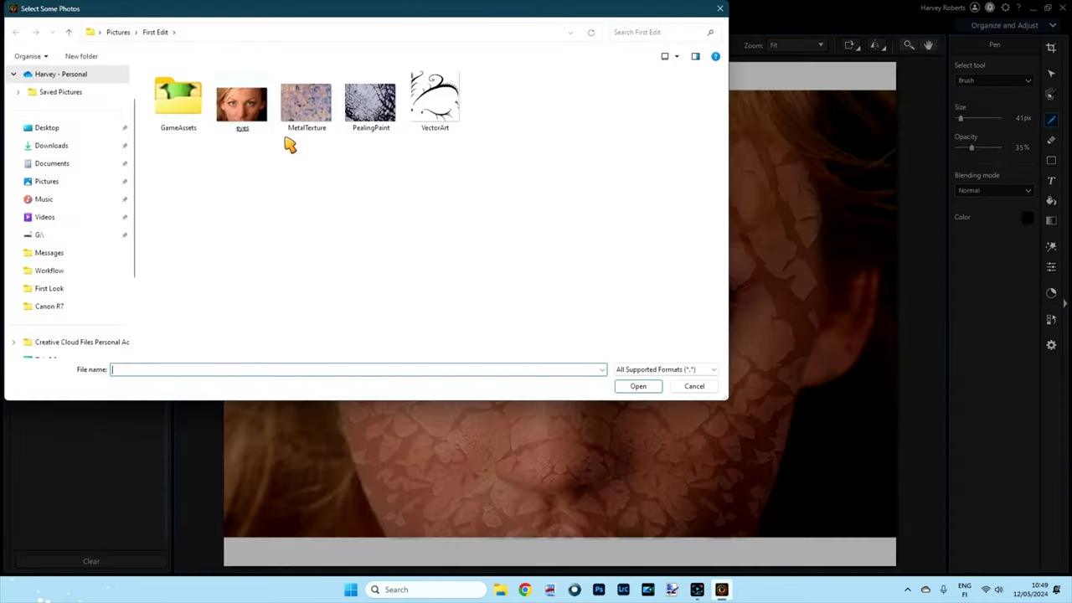
double_click(435, 108)
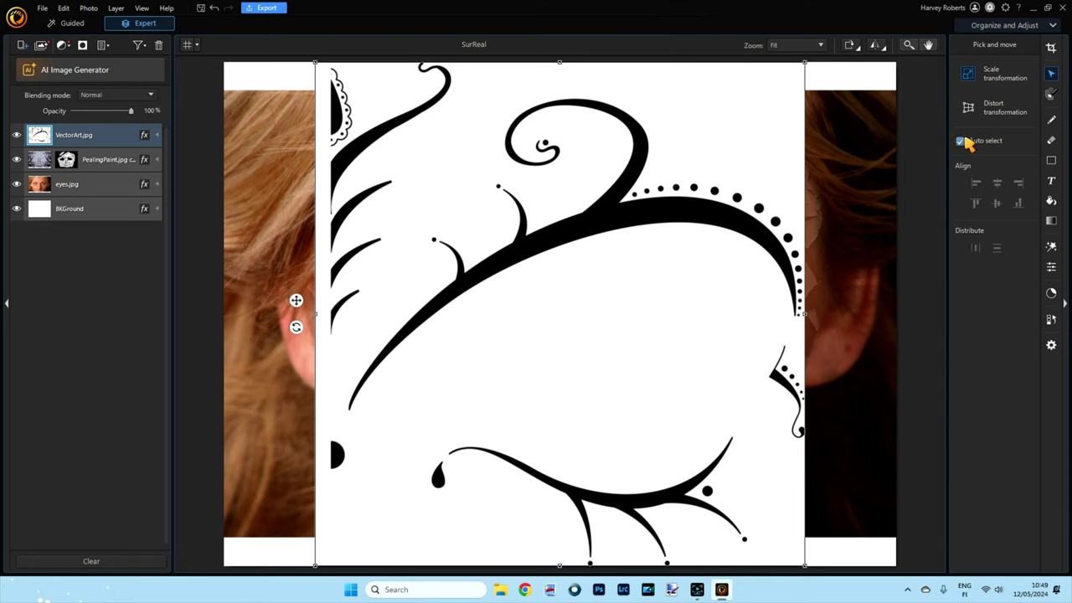
Select the VectorArt layer's white background with the Magic Wand, delete it and clear the selection.
click(1052, 95)
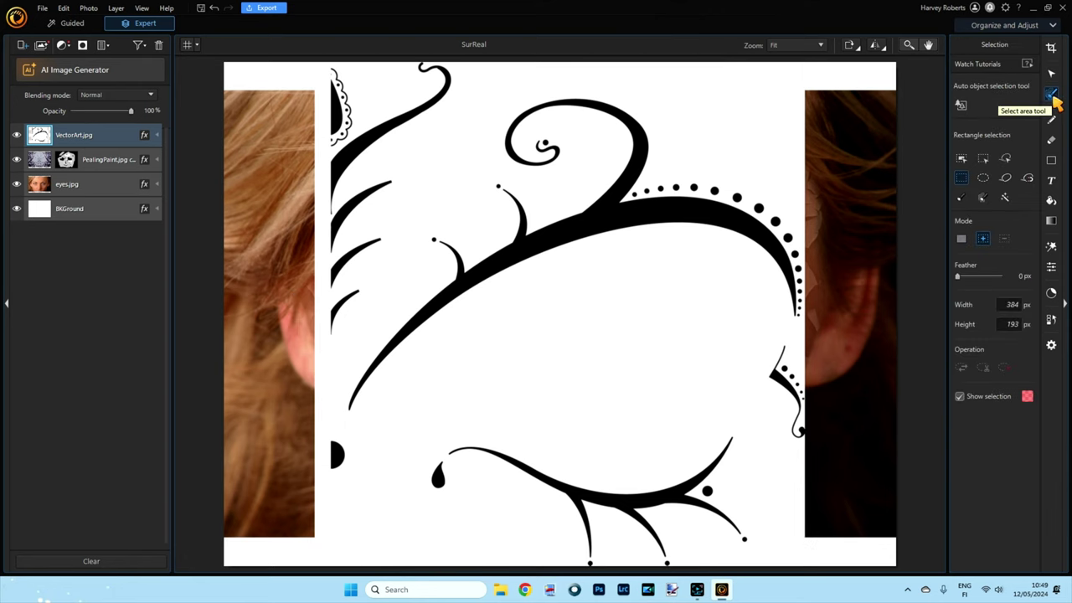
click(1006, 201)
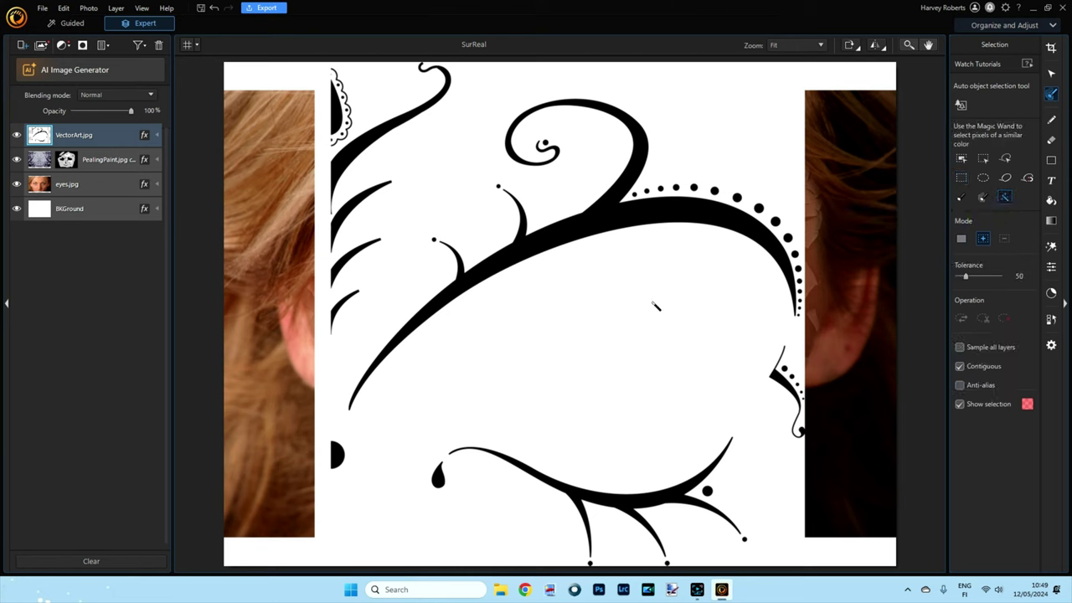
click(552, 335)
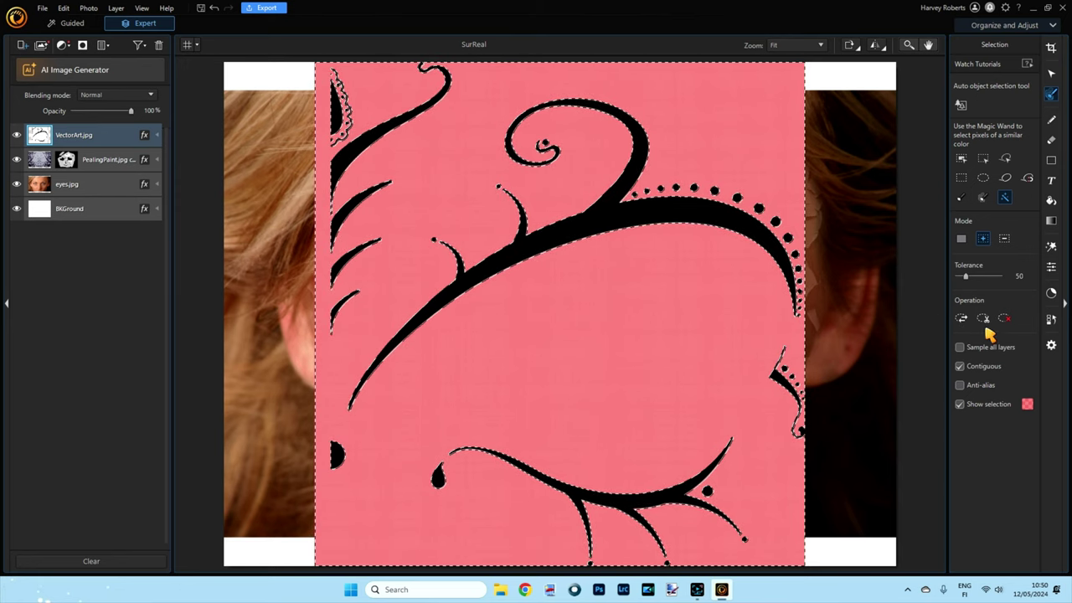
key(Delete)
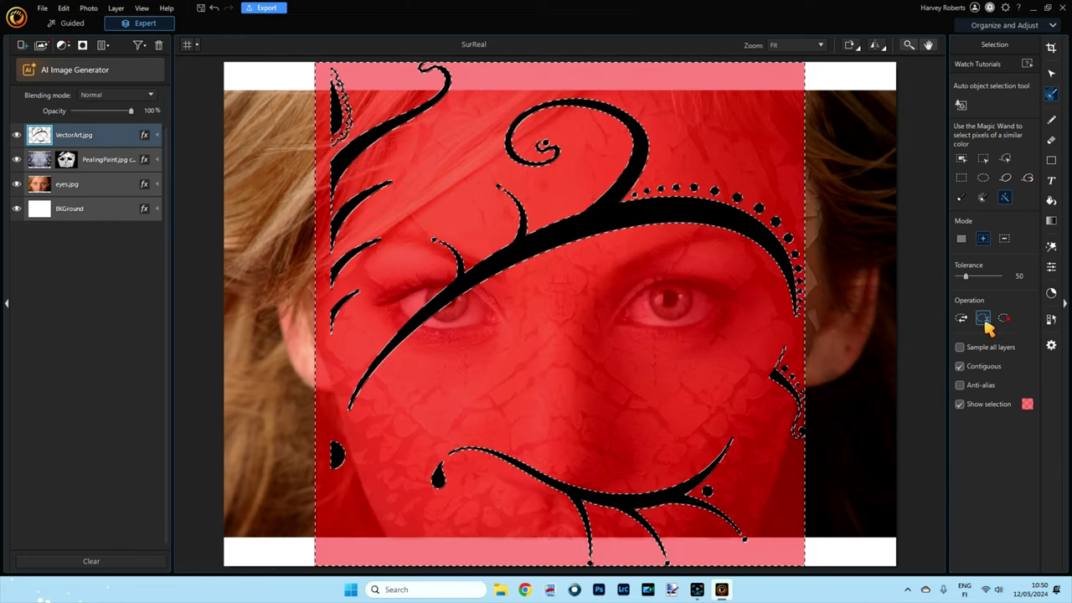
key(ctrl+d)
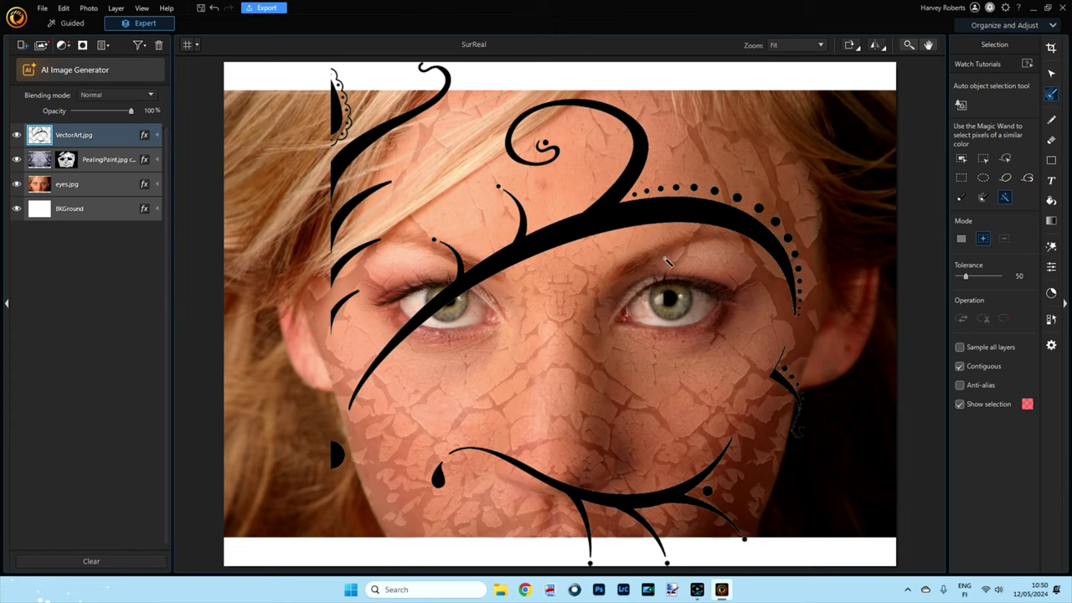
Scale the VectorArt layer to about half size and place it around the right-hand eye, with its inner edge on the nose's centreline.
click(1052, 73)
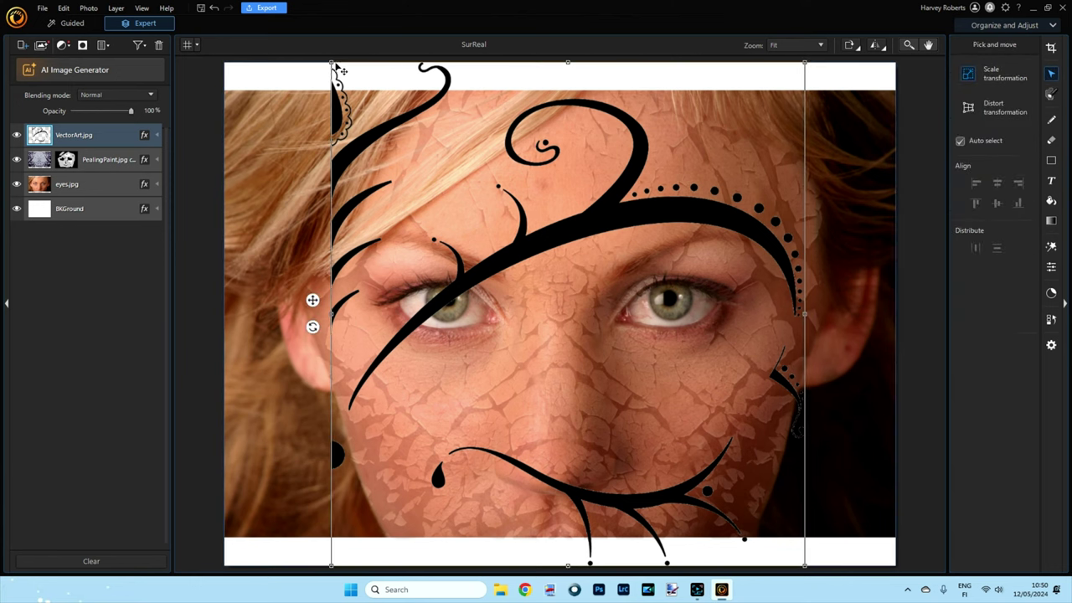
drag(331, 63, 550, 246)
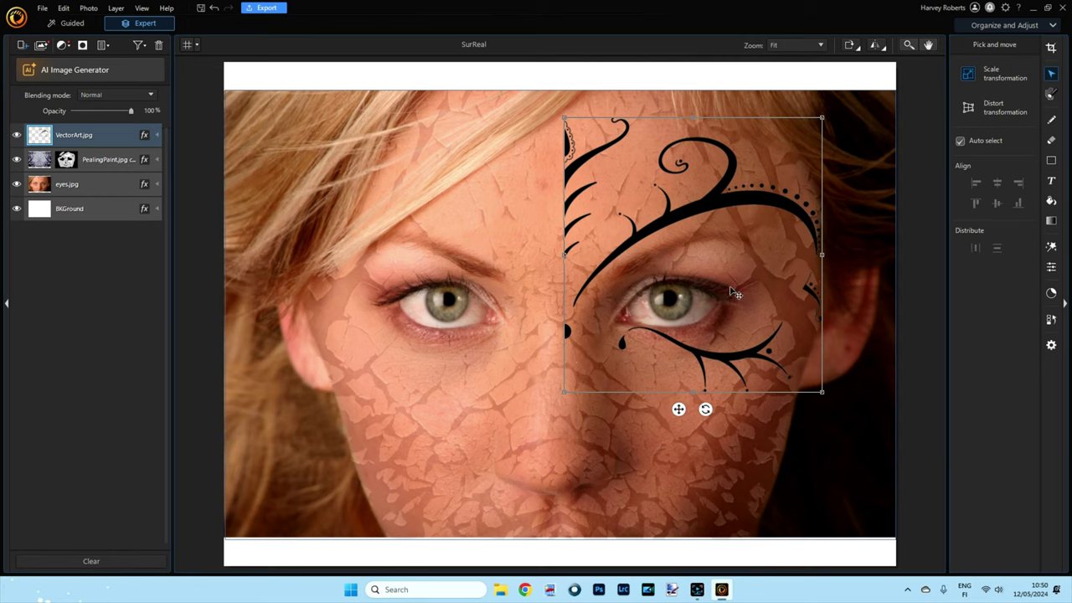
drag(824, 120, 800, 133)
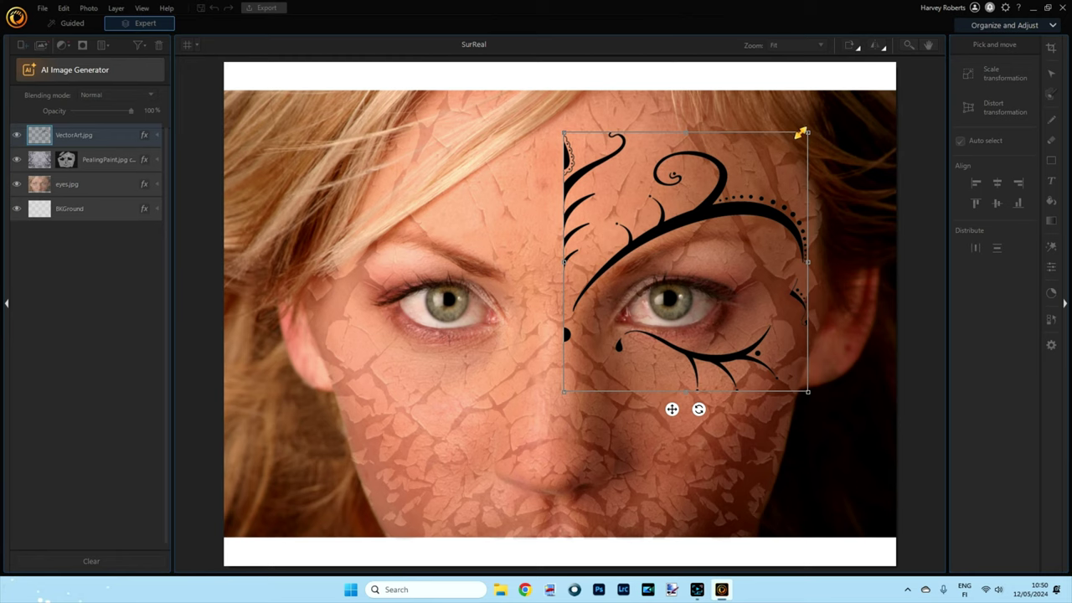
drag(801, 133, 801, 132)
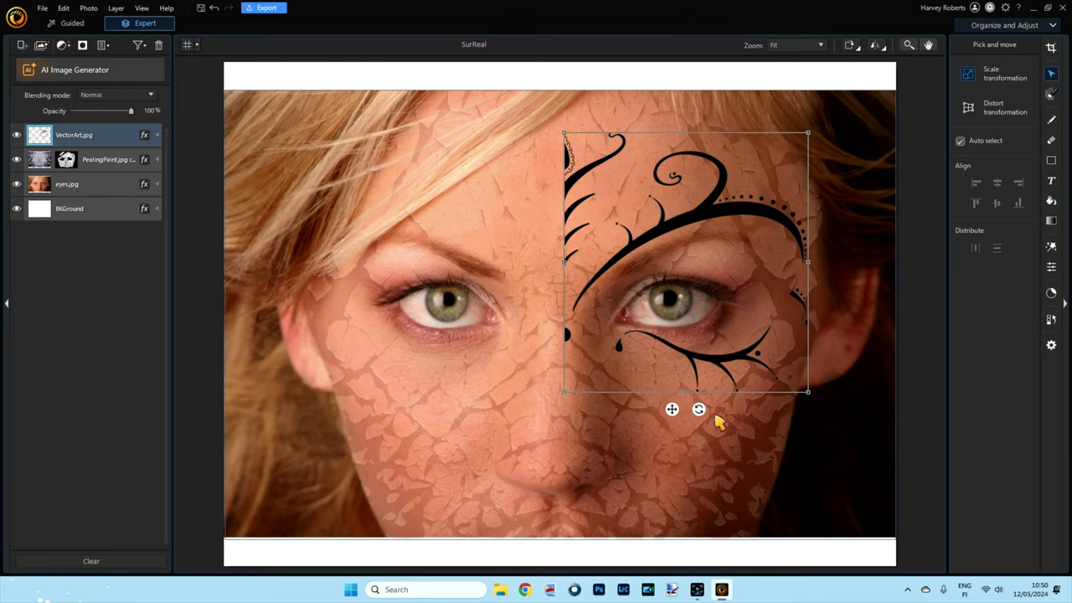
drag(672, 410, 672, 418)
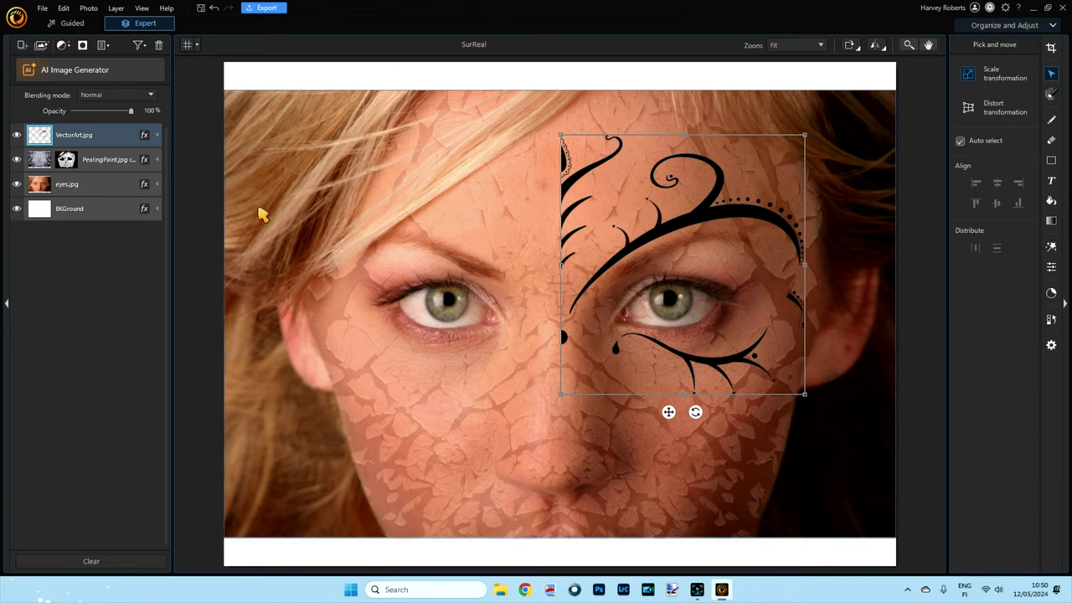
Duplicate the VectorArt layer, flip the copy horizontally and place it around the left-hand eye so both halves meet on the nose's centreline.
right_click(64, 142)
click(96, 250)
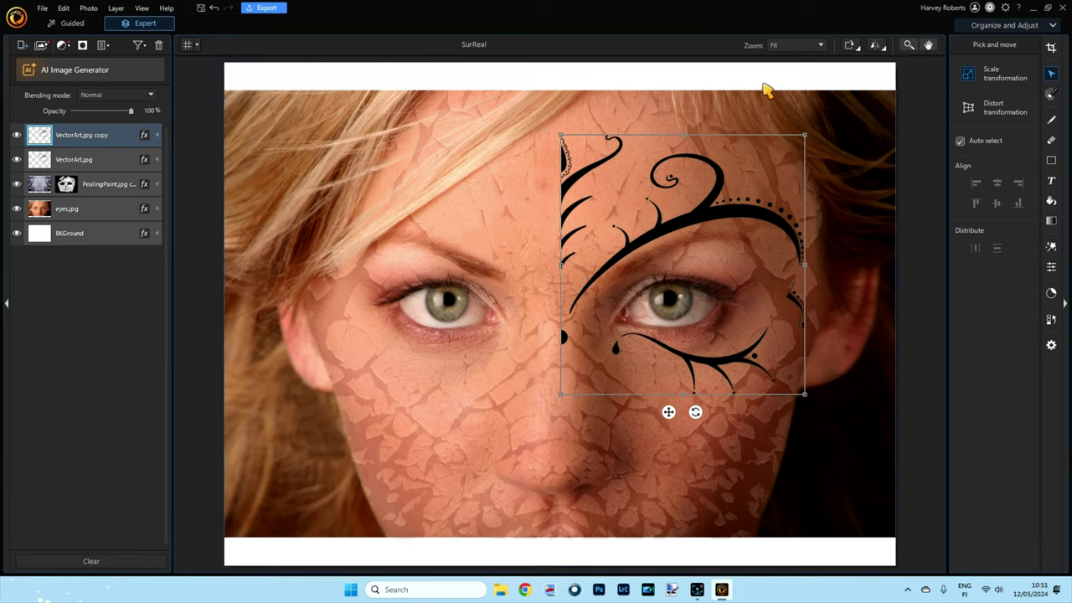
click(884, 50)
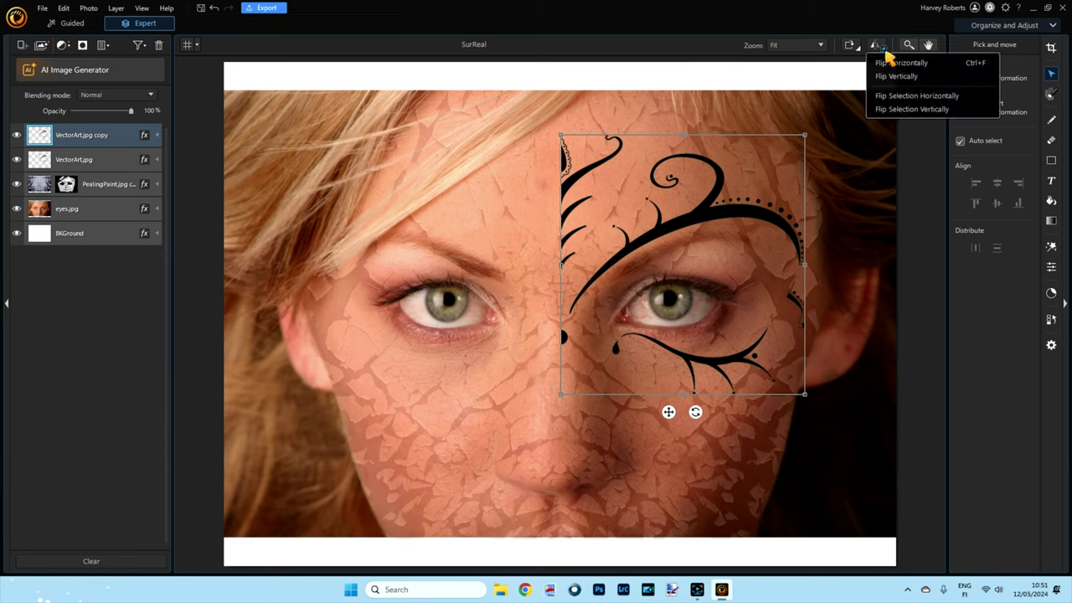
click(913, 96)
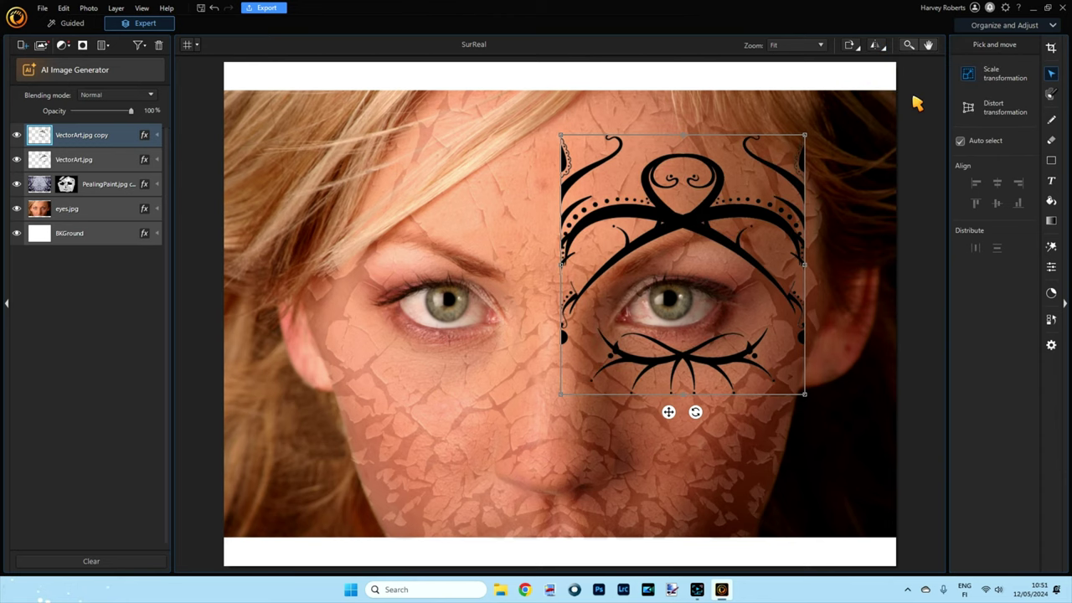
drag(673, 417, 431, 418)
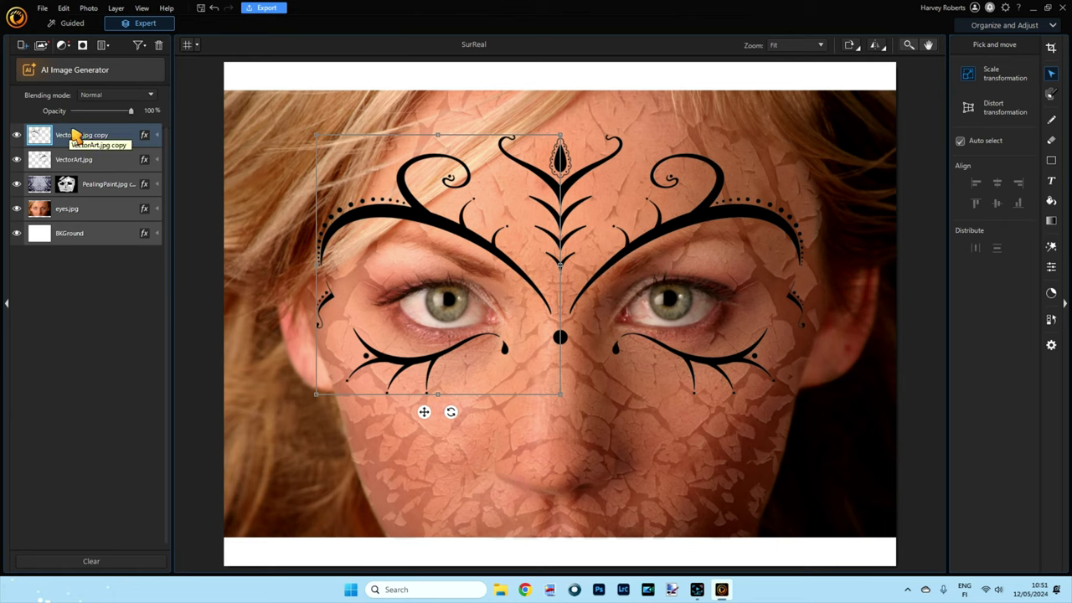
Merge the VectorArt layer and its mirrored copy into a single layer.
ctrl+click(81, 162)
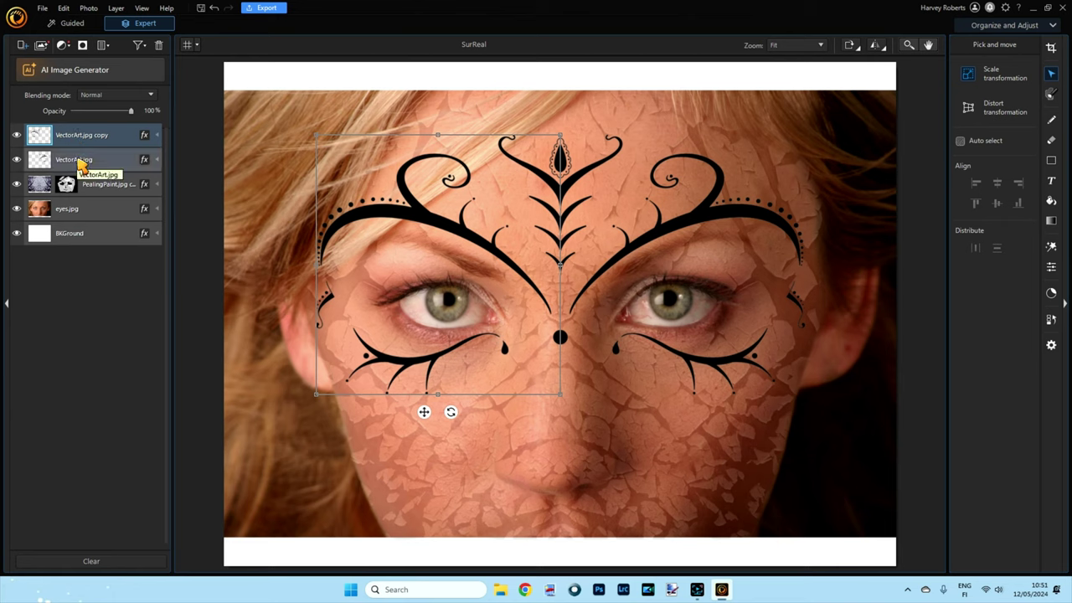
ctrl+click(79, 159)
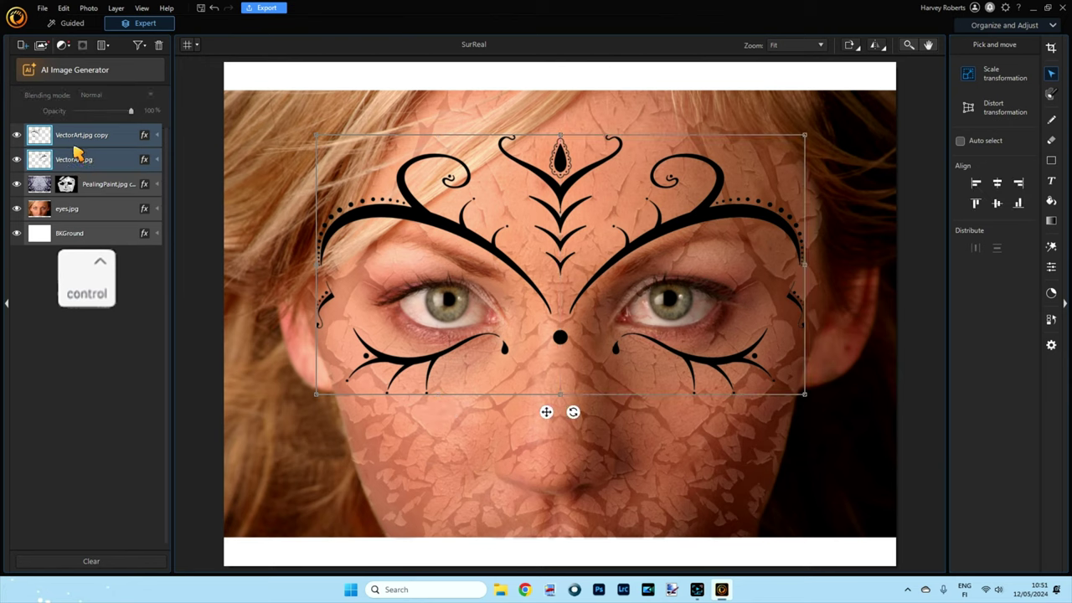
right_click(70, 138)
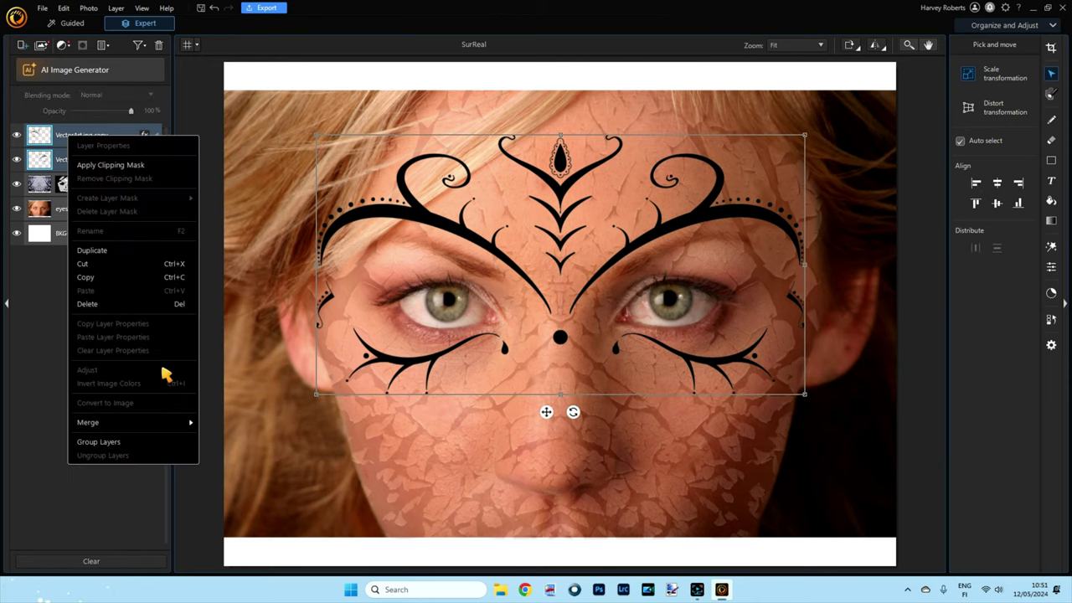
mouse_move(108, 423)
click(234, 431)
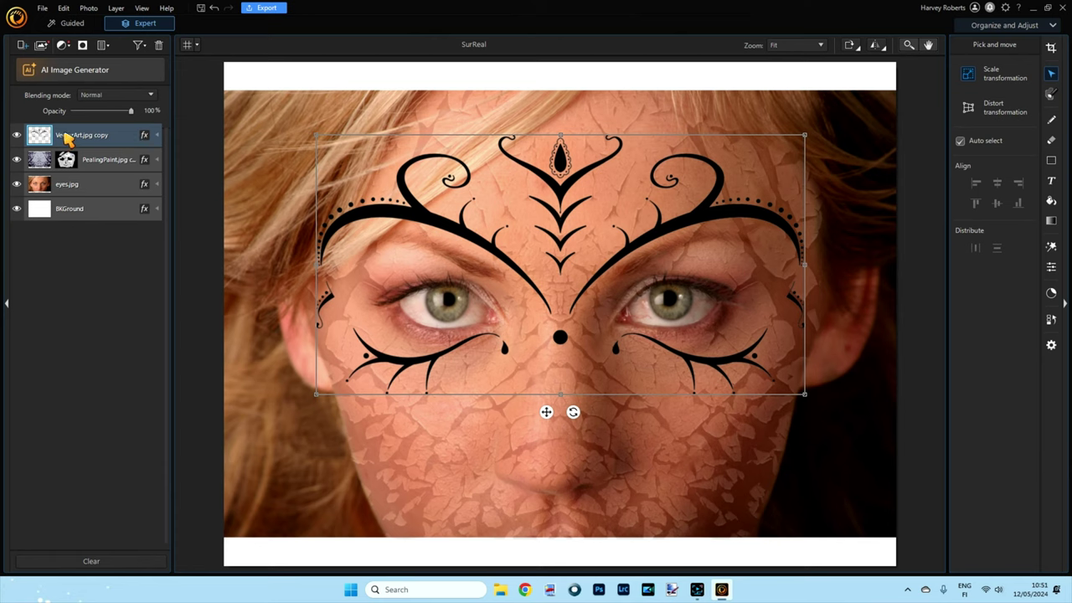
Enable Bevel & Emboss in the merged artwork's layer properties with the highlights blending mode set to Normal.
click(145, 136)
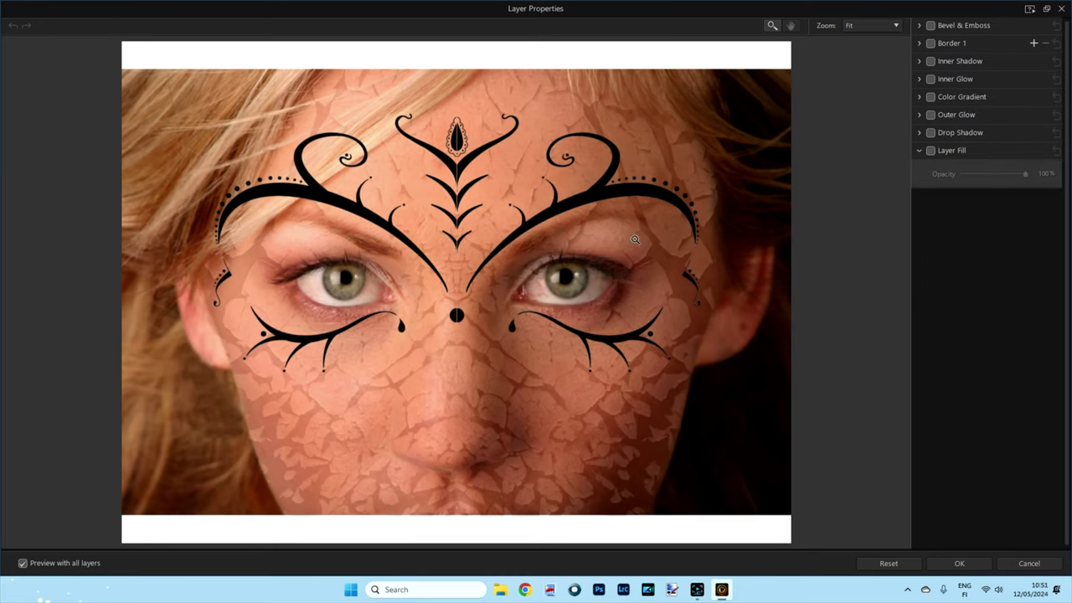
click(929, 26)
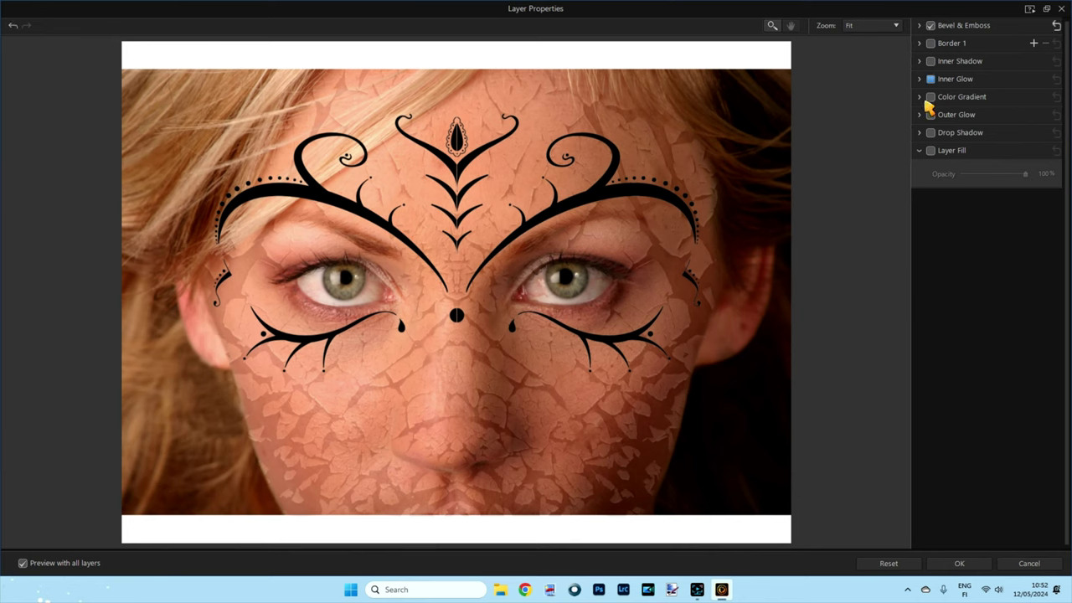
click(920, 26)
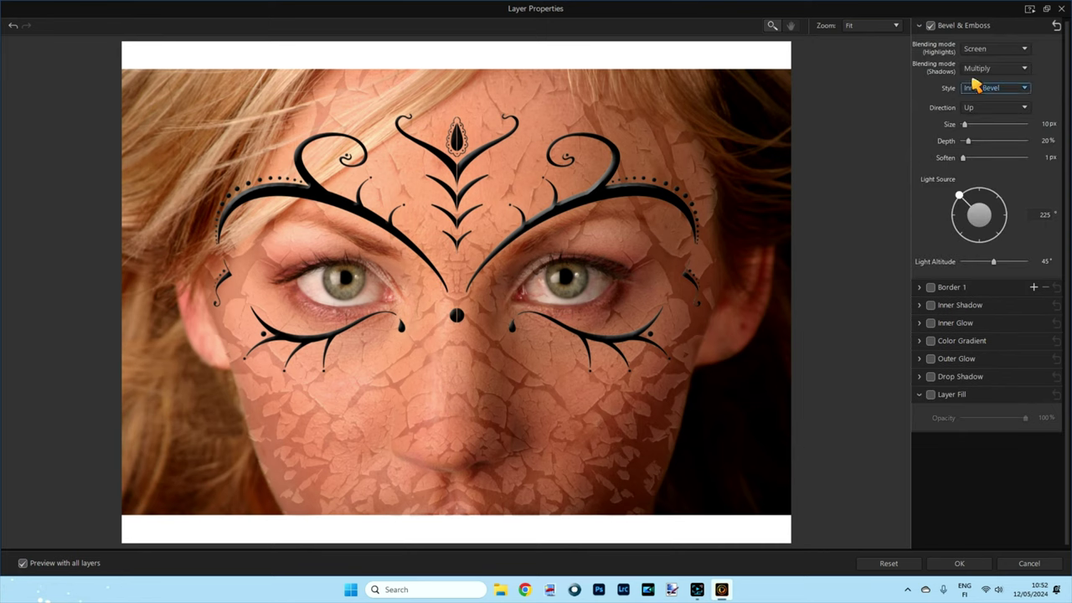
click(1028, 53)
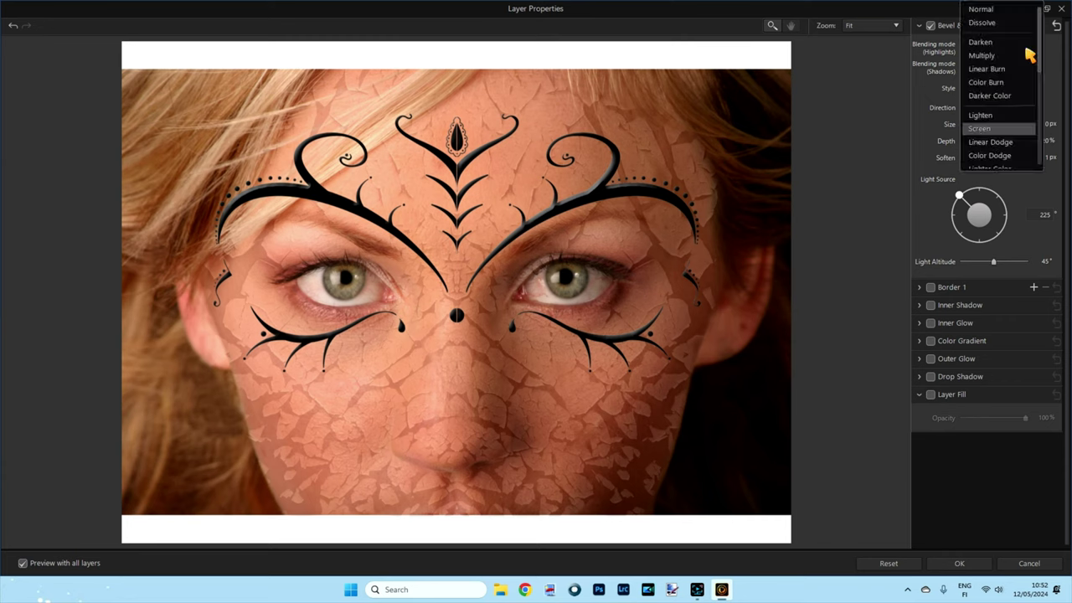
click(993, 8)
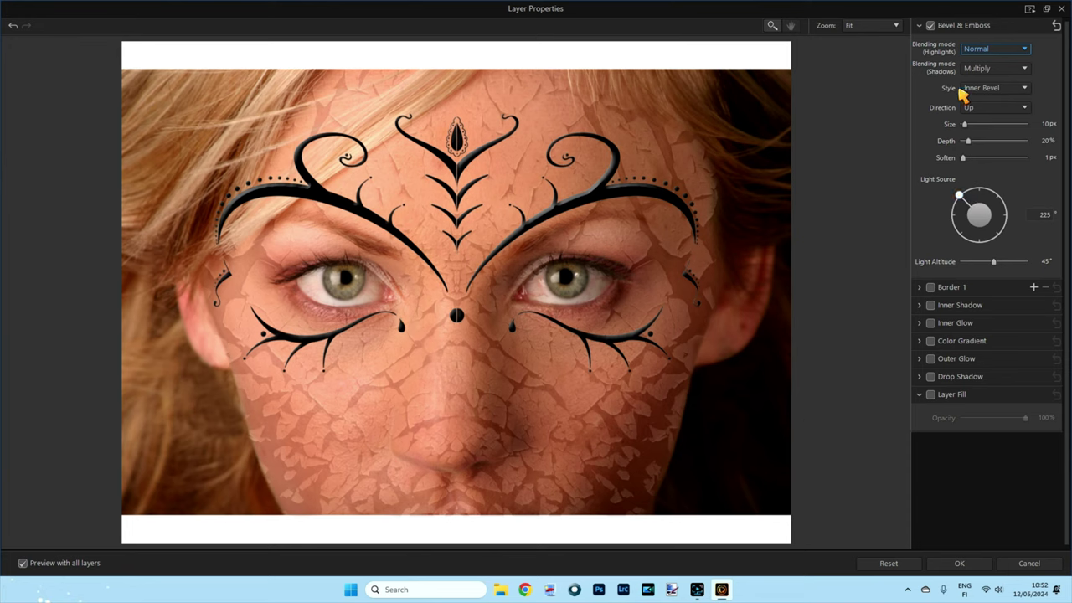
Try the Outer Bevel style on the artwork and switch back to Inner Bevel.
click(1025, 88)
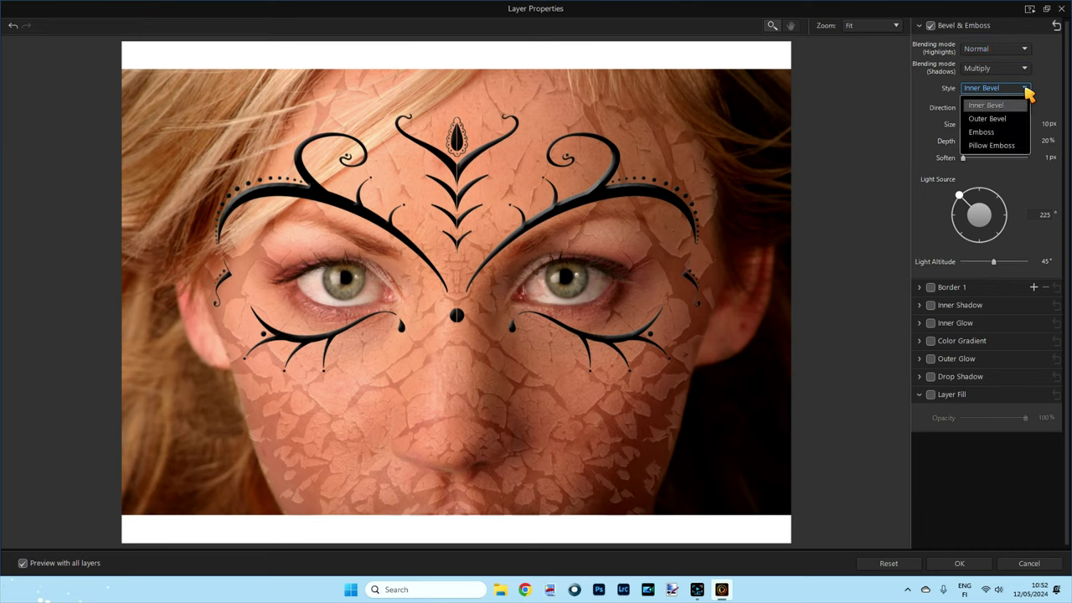
click(988, 119)
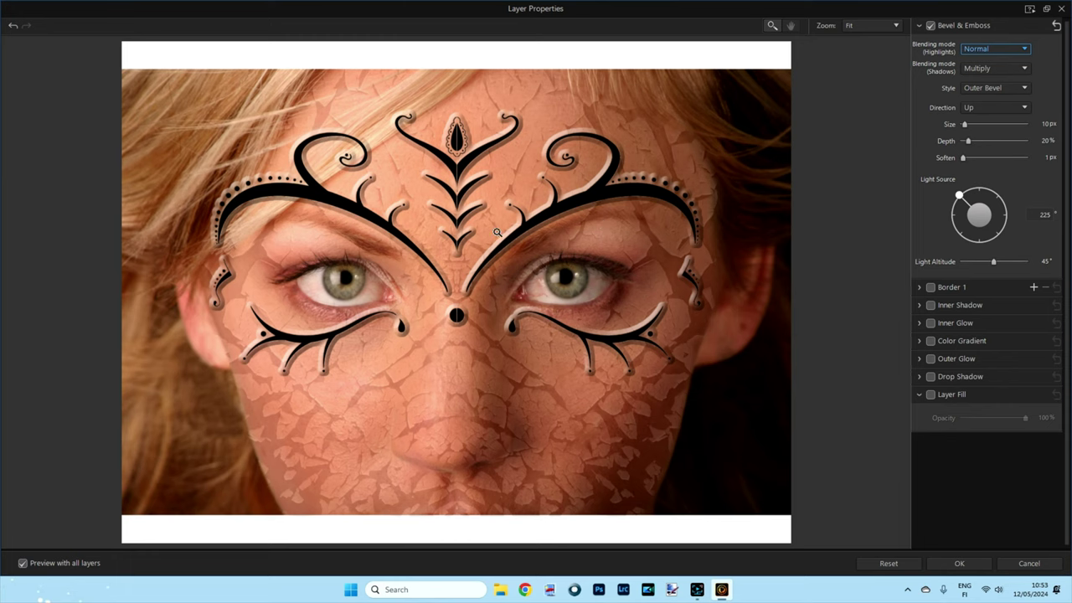
click(1026, 89)
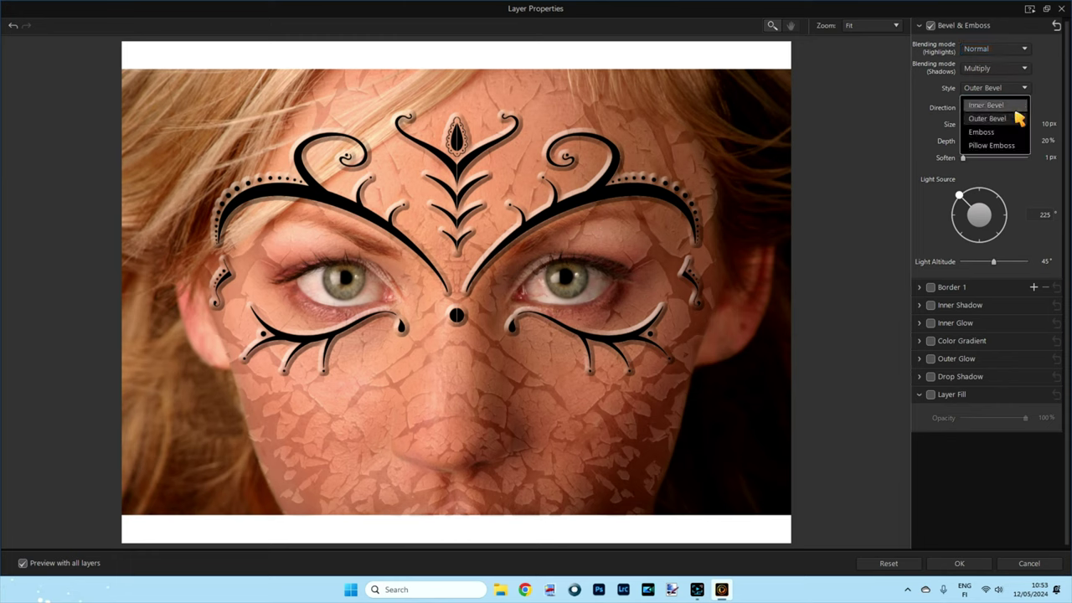
click(989, 105)
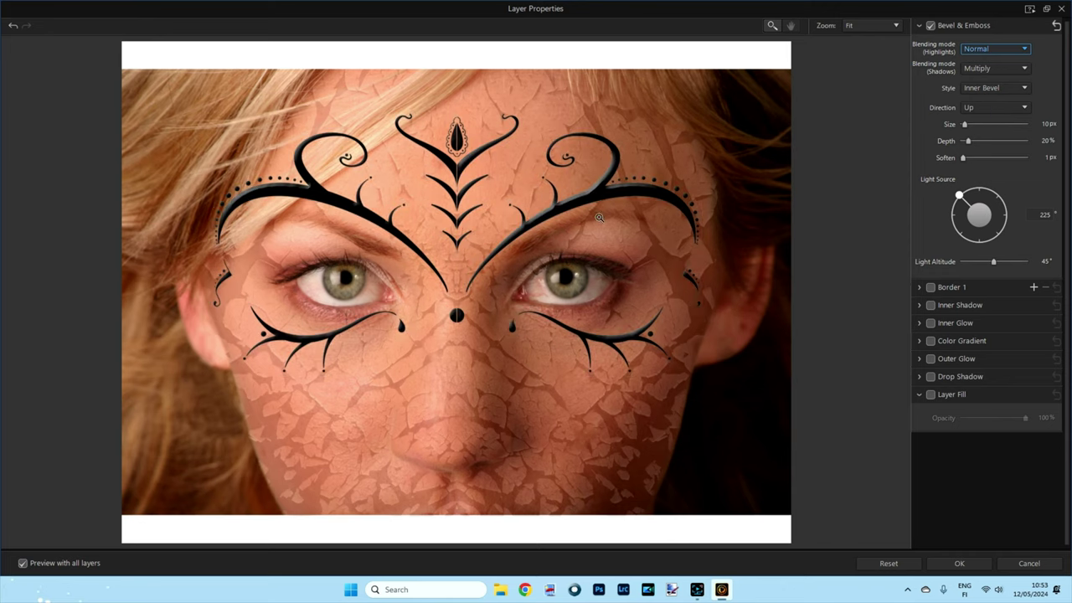
Increase the bevel's size to about 21 px and fine-tune its depth and soften values.
click(966, 125)
drag(965, 126, 967, 126)
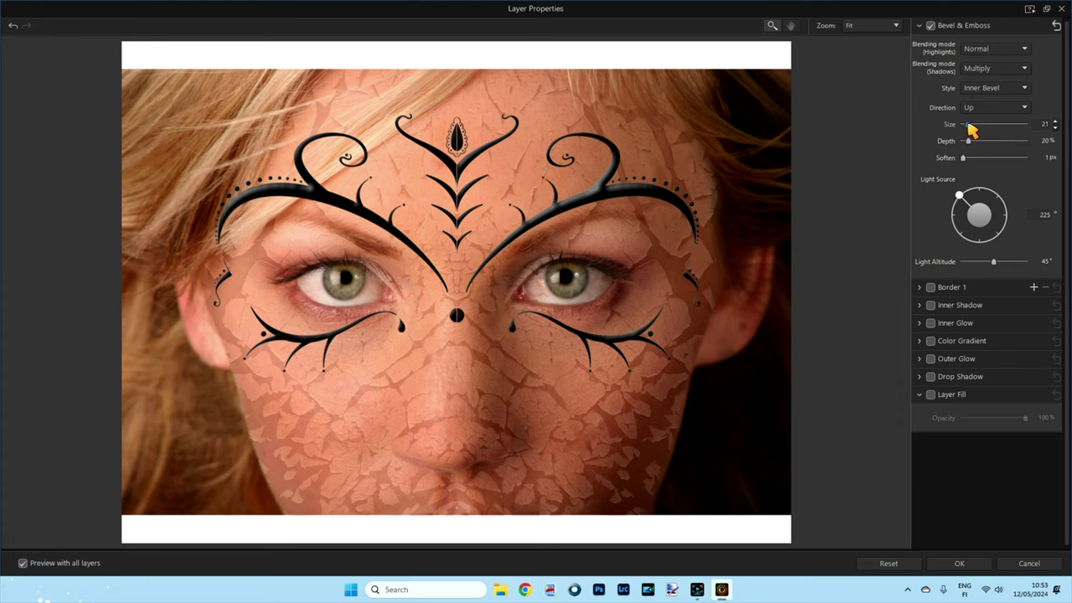
click(1055, 127)
drag(973, 147, 971, 148)
mouse_move(965, 160)
mouse_down()
mouse_move(977, 161)
mouse_move(961, 162)
mouse_up()
click(970, 124)
click(920, 26)
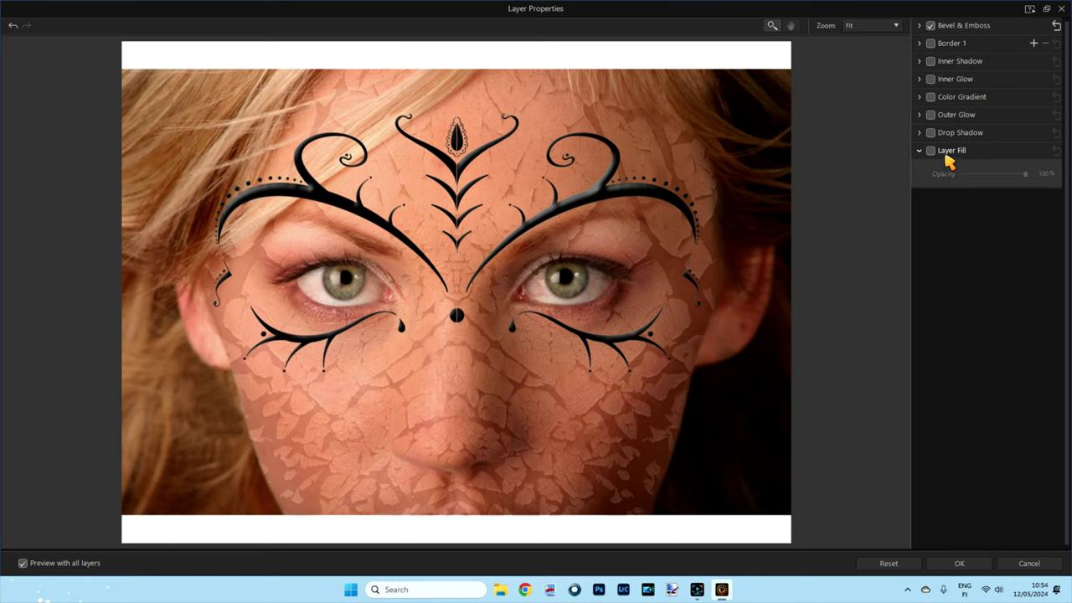
Enable Inner Glow on the artwork and set its colour to the dark orange bc490a.
click(931, 80)
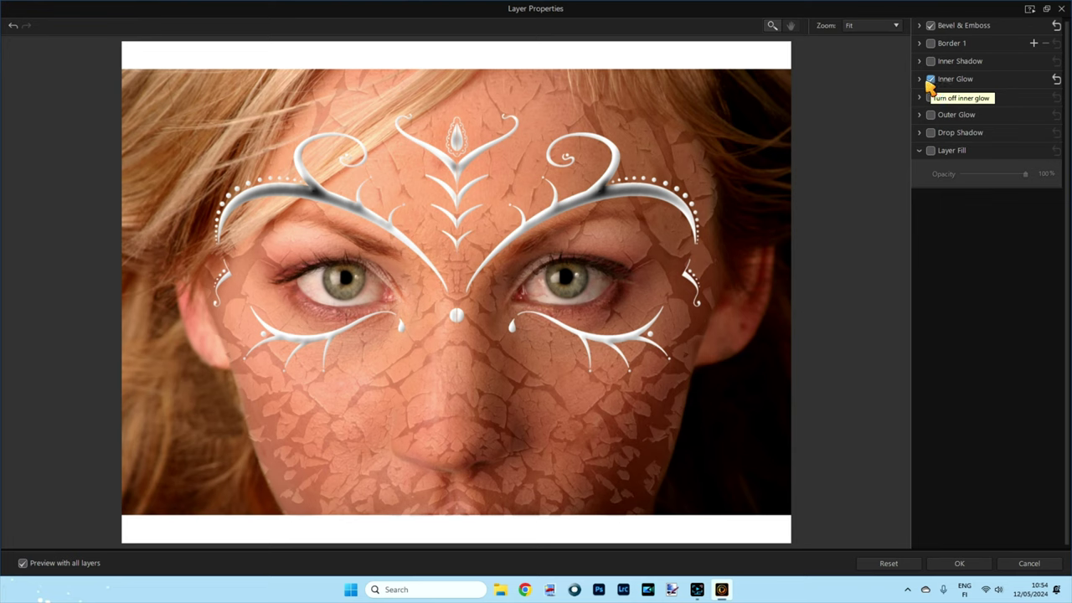
click(921, 80)
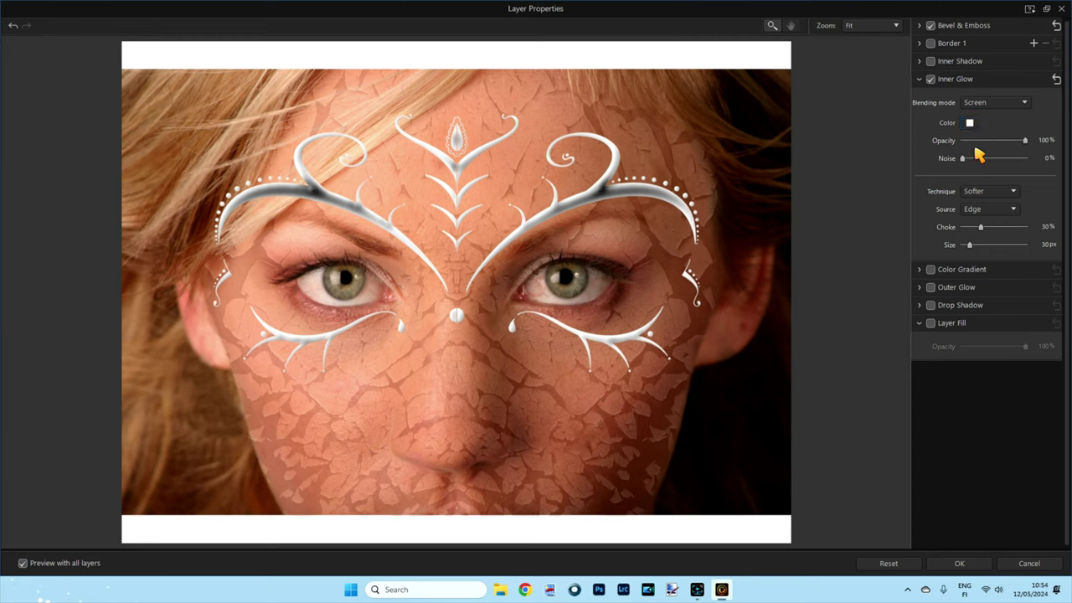
click(970, 124)
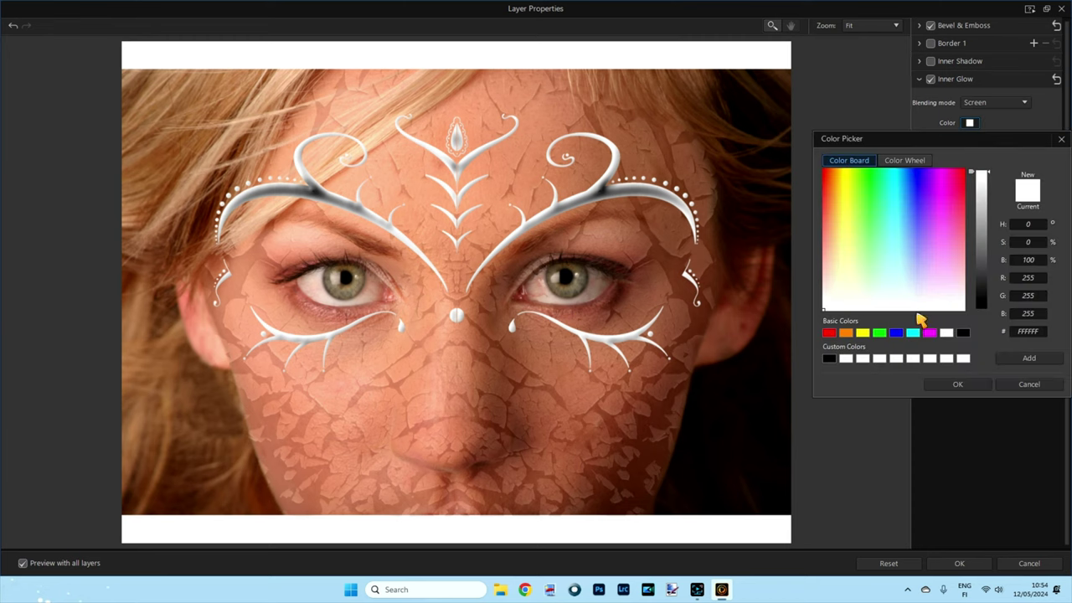
click(846, 334)
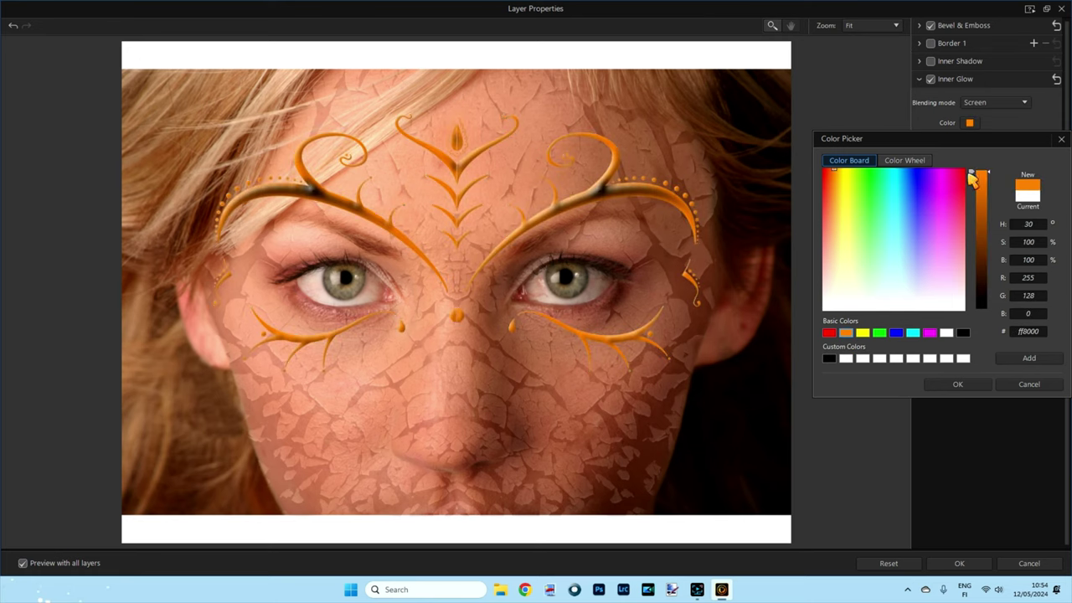
drag(974, 178, 971, 206)
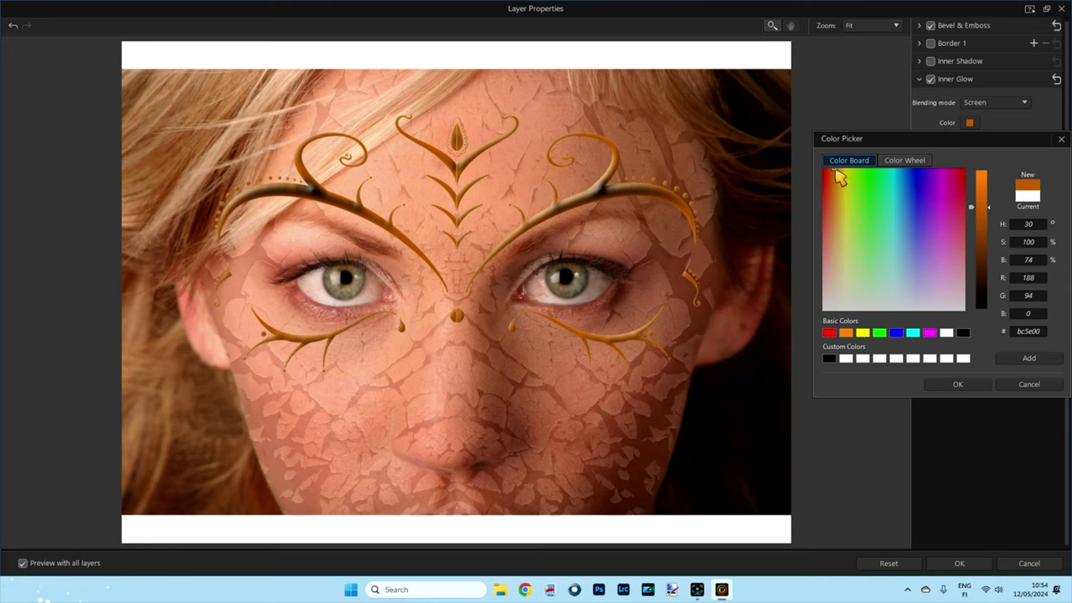
drag(835, 172, 831, 176)
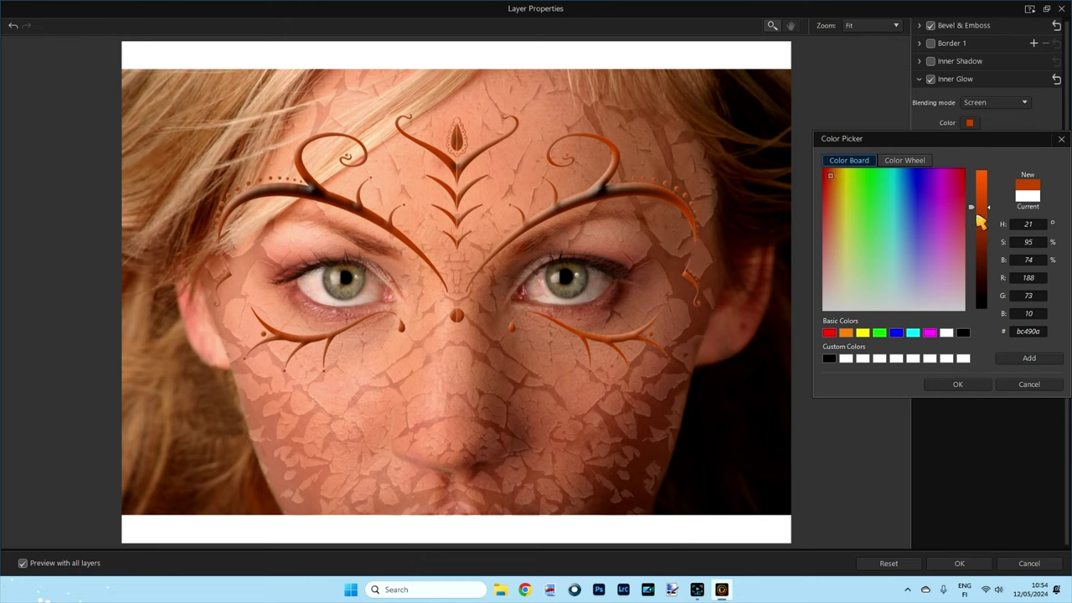
click(958, 385)
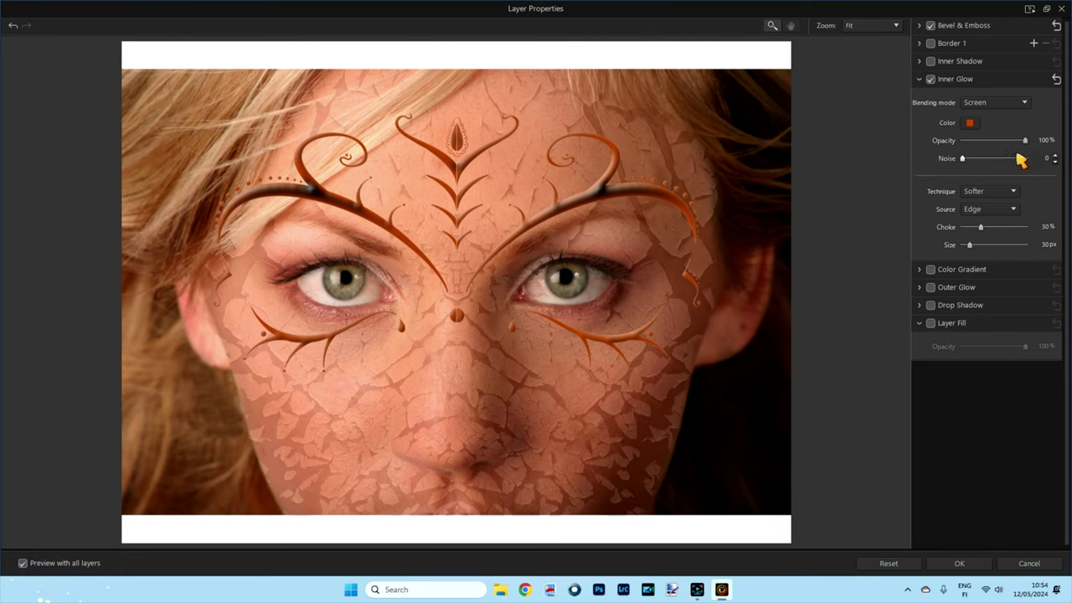
Set the inner glow's opacity to 75%, choke to 50% and size to 20 px.
drag(1025, 141, 1009, 140)
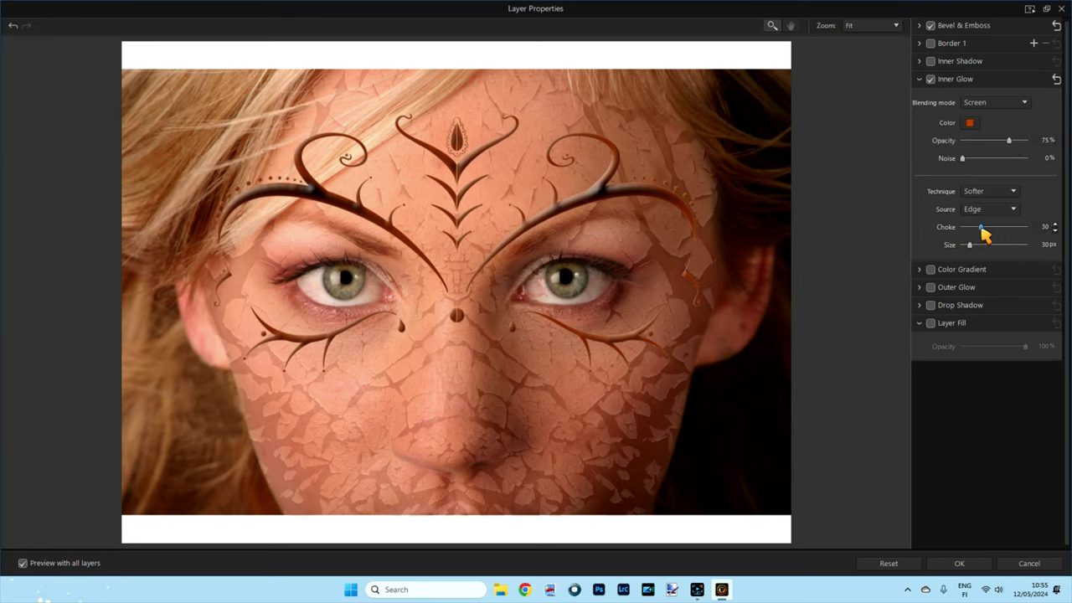
mouse_move(980, 230)
mouse_down()
mouse_move(967, 230)
mouse_move(1016, 231)
mouse_move(998, 232)
mouse_up()
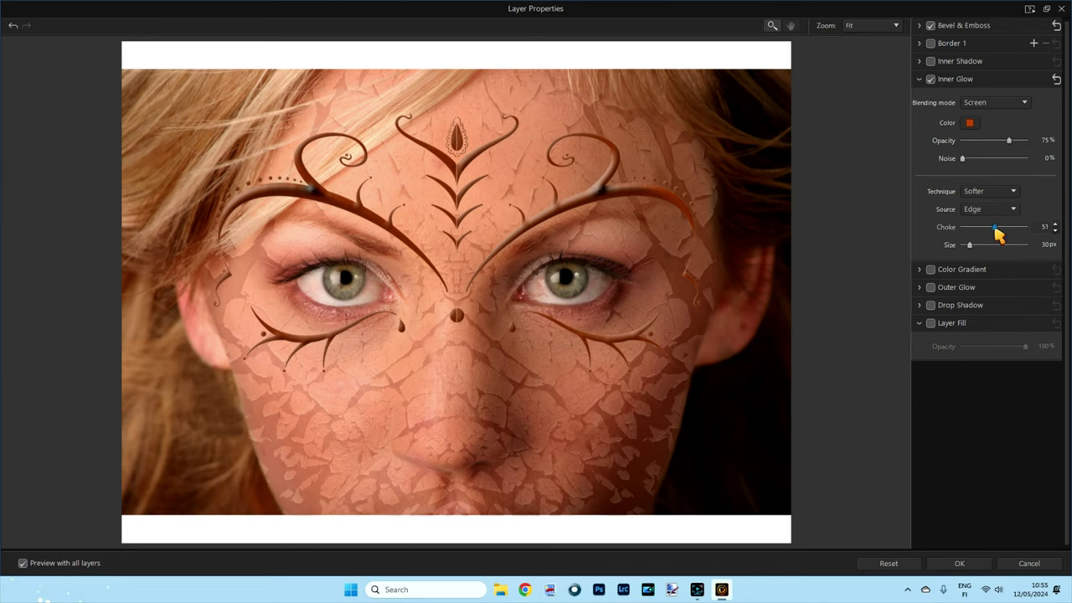
click(1055, 224)
mouse_move(971, 244)
mouse_down()
mouse_move(991, 243)
mouse_move(954, 249)
mouse_move(968, 249)
mouse_up()
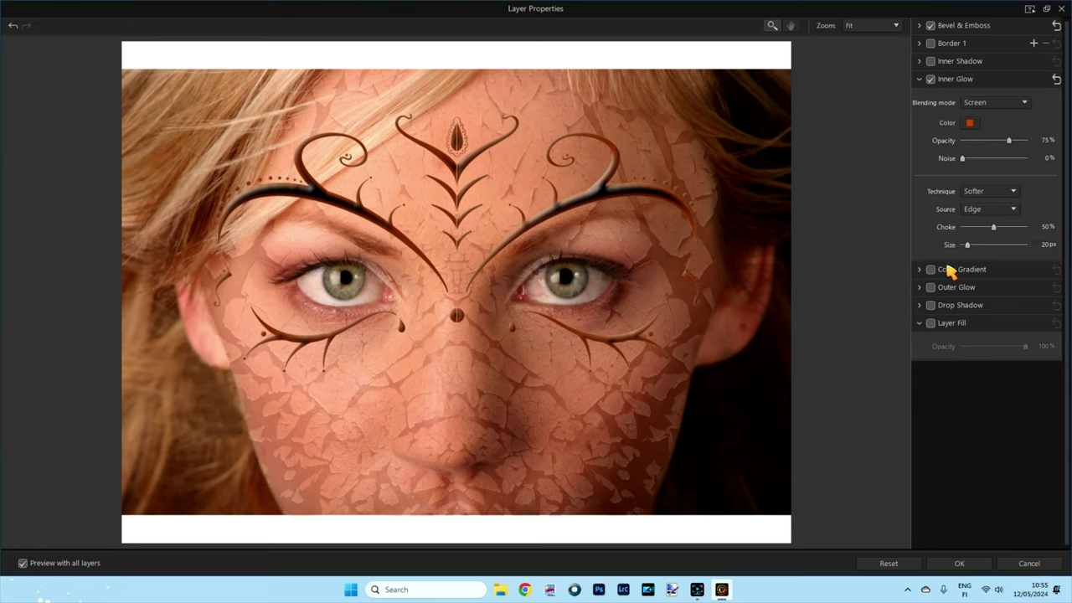
click(920, 79)
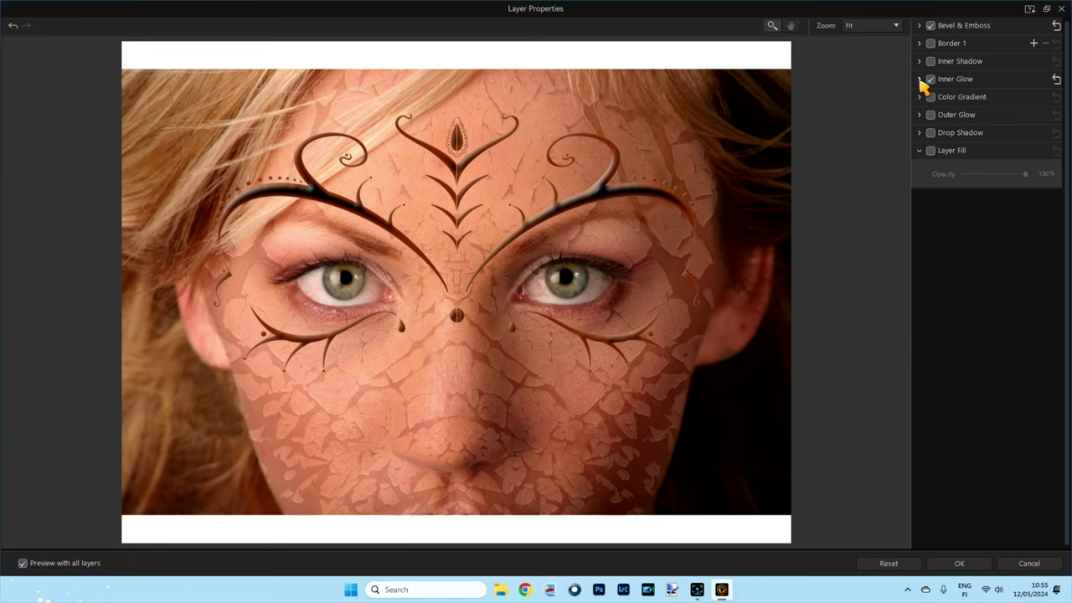
Enable Drop Shadow on the vector art and set its colour to the dark orange d68911.
click(930, 134)
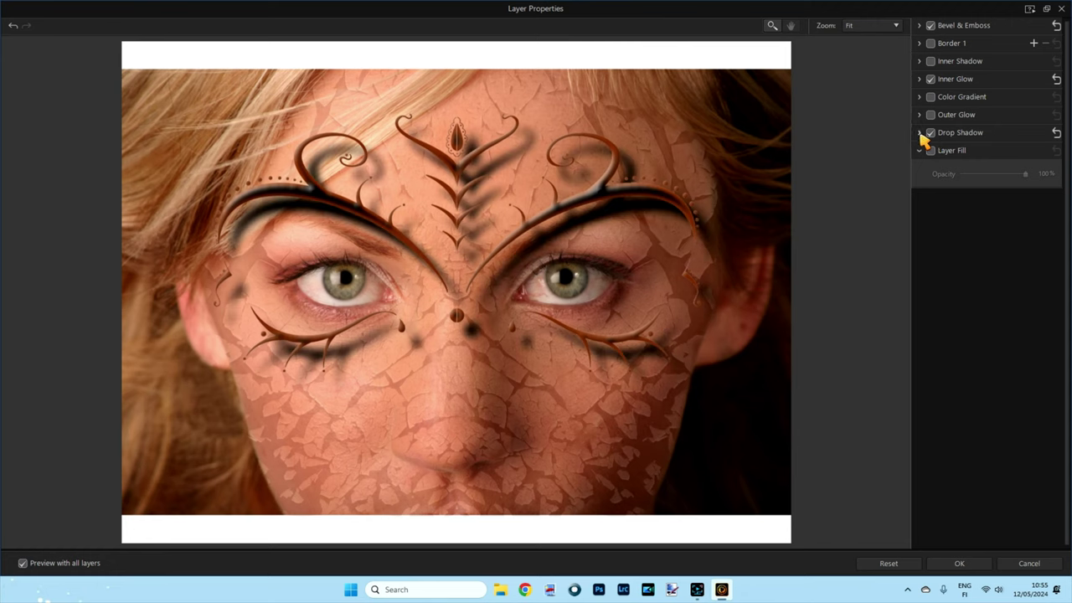
click(919, 133)
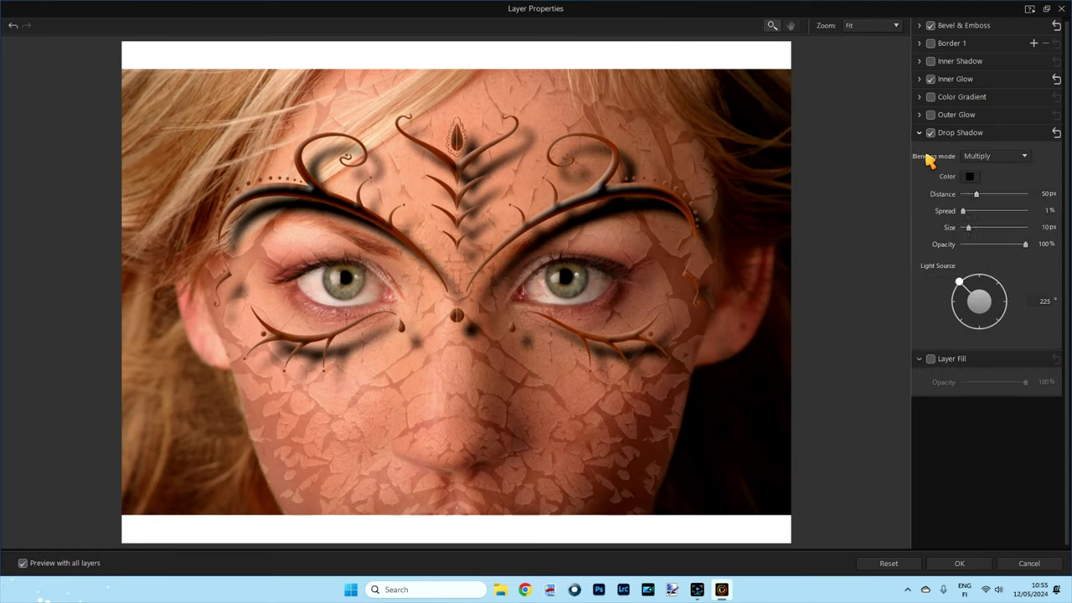
click(970, 177)
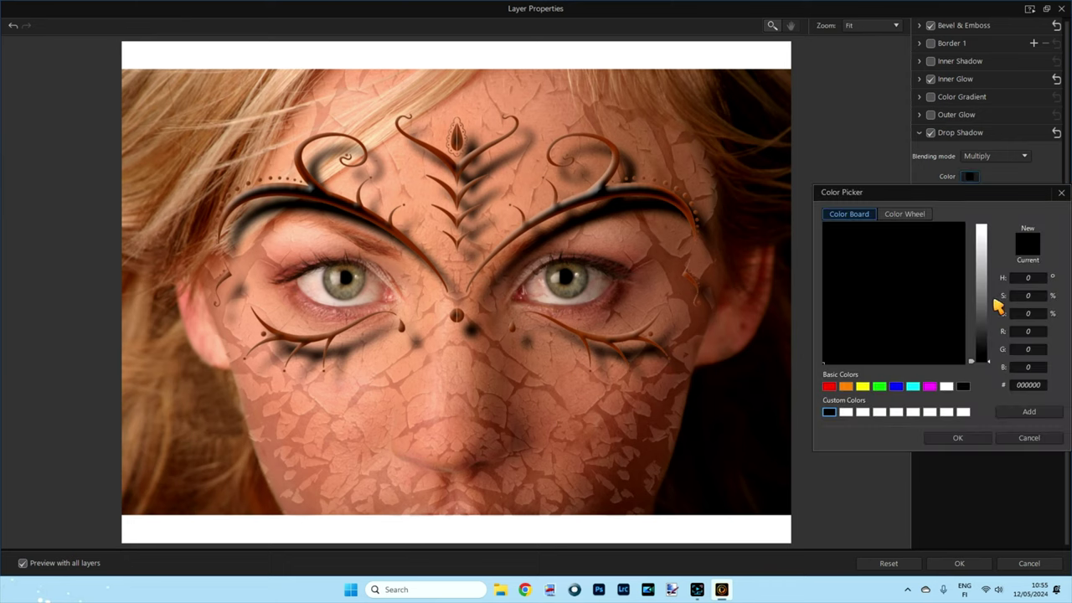
click(846, 386)
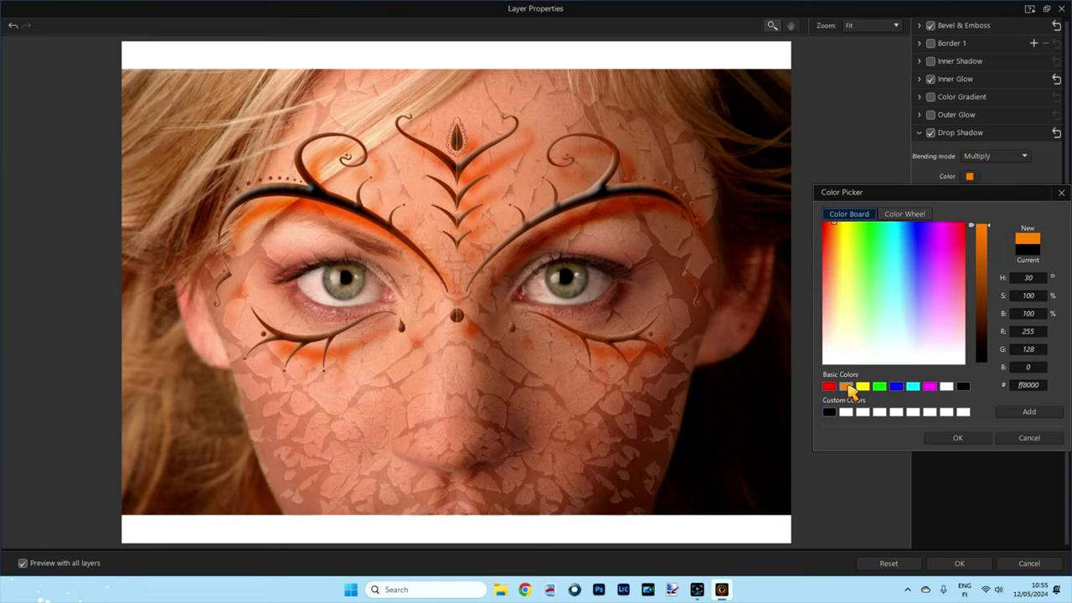
click(836, 232)
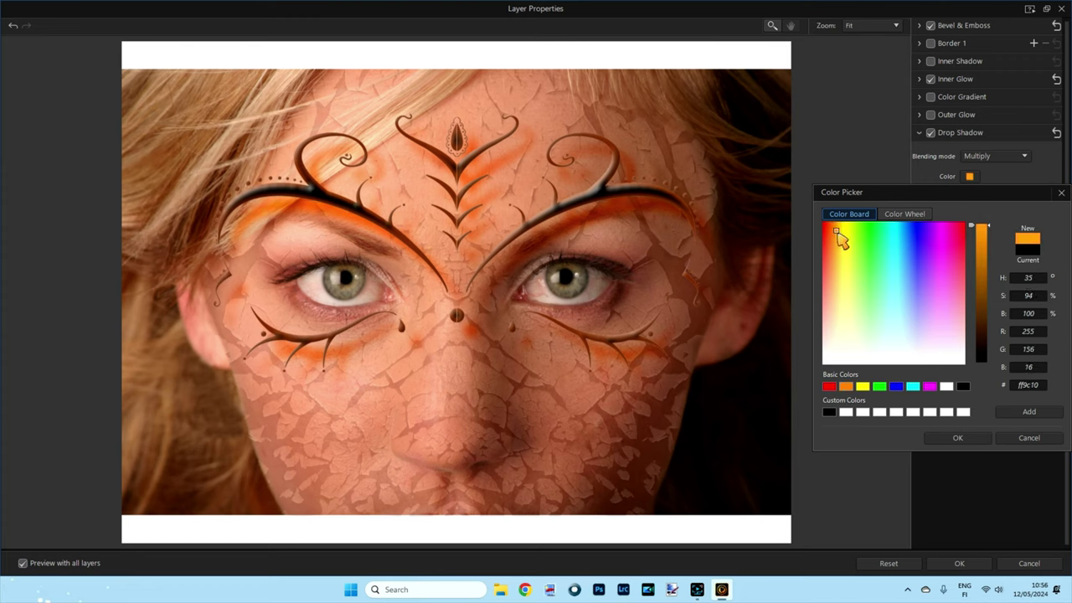
click(975, 234)
drag(976, 238, 979, 253)
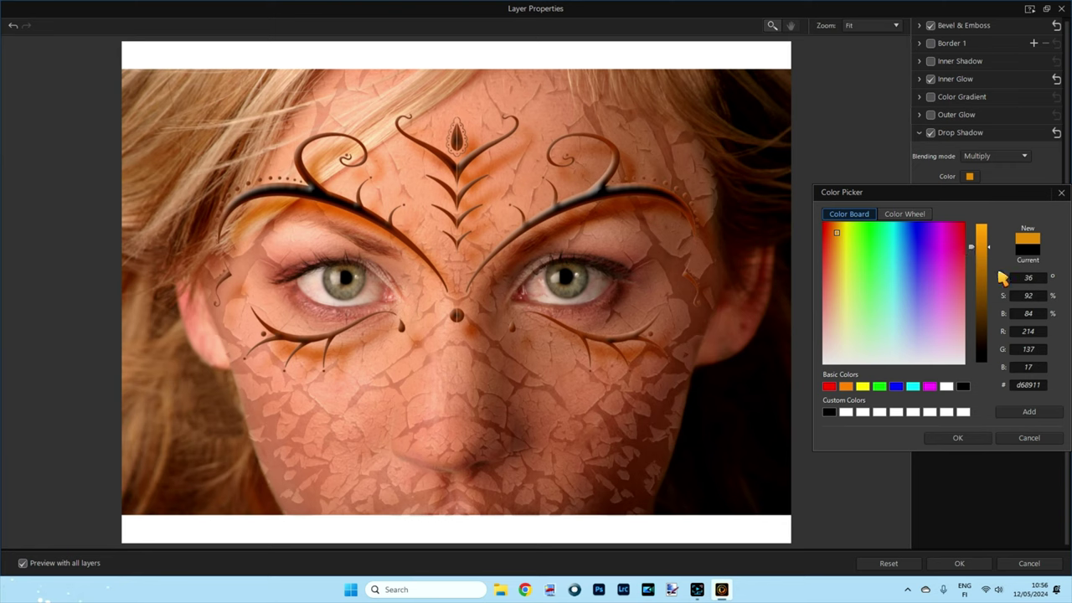
click(957, 438)
Set the drop shadow's distance to 10 px, spread to 10% and opacity to about 81%, and apply the layer properties.
drag(975, 193, 970, 198)
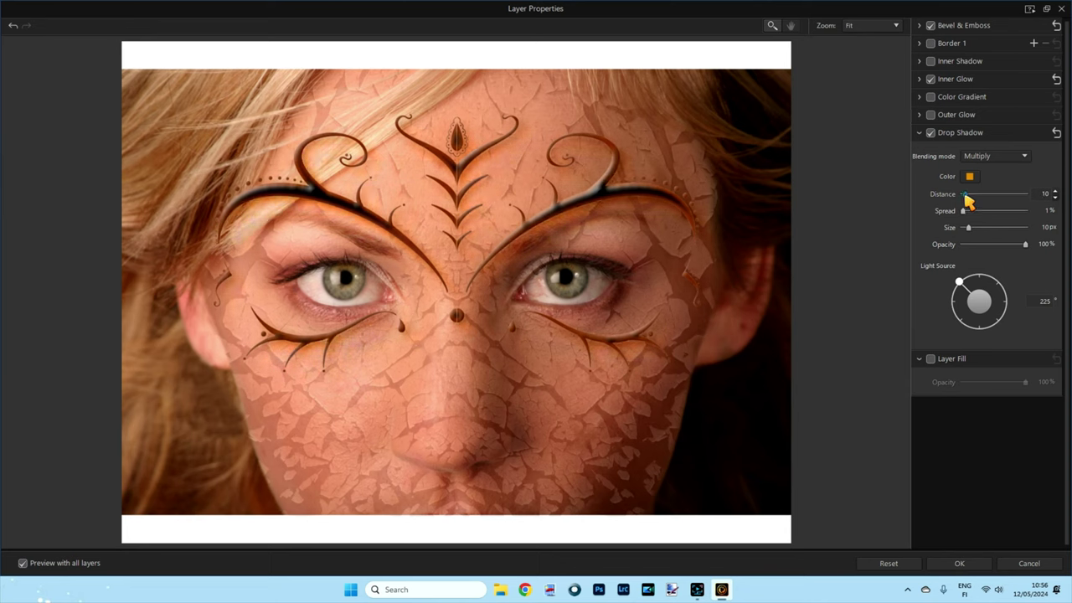
click(965, 212)
click(968, 228)
click(1026, 244)
drag(1025, 244, 1016, 246)
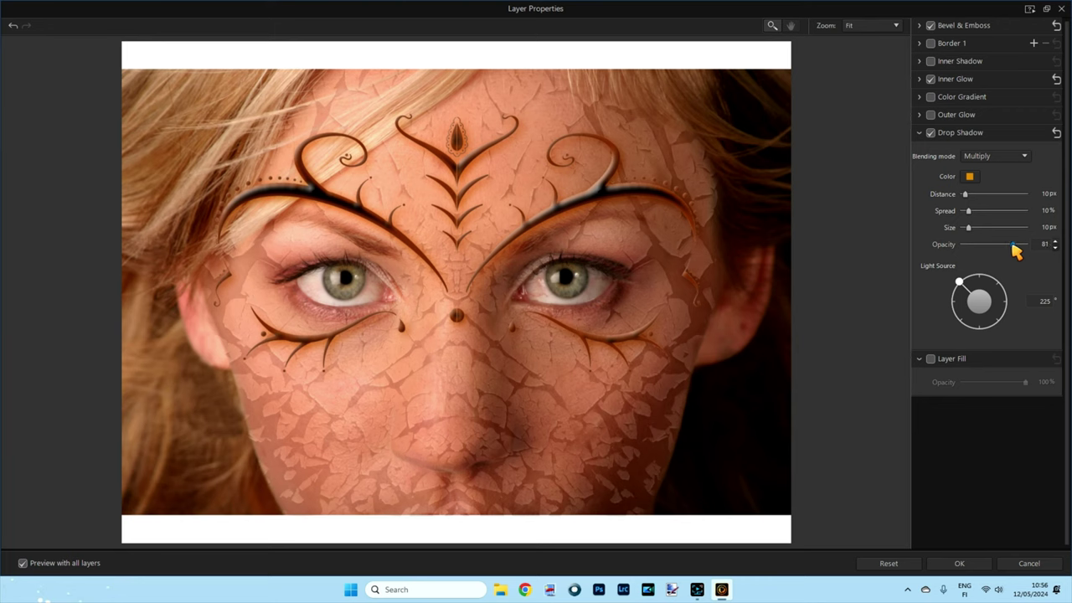
drag(1012, 246, 1014, 246)
click(1055, 240)
click(959, 563)
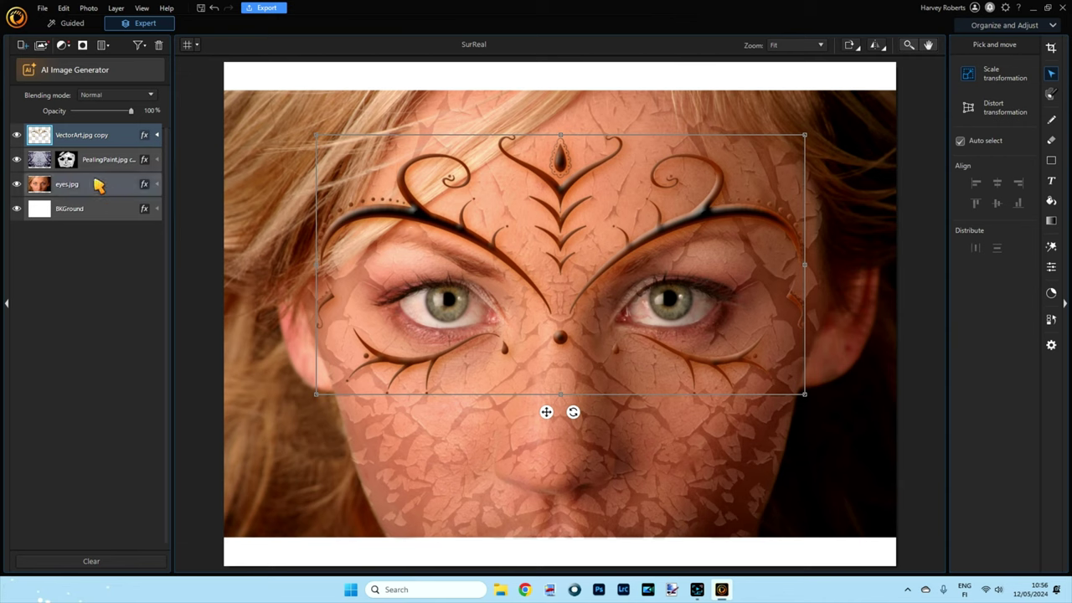
Add the MetalTexture photo from the First Edit folder as a new layer.
click(23, 48)
mouse_move(61, 115)
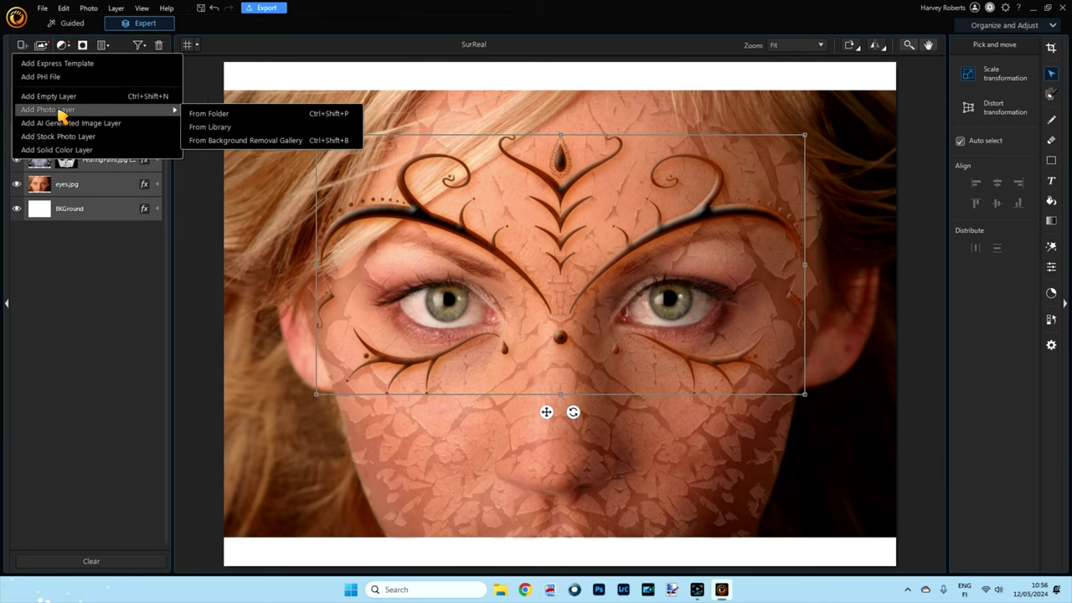
click(209, 113)
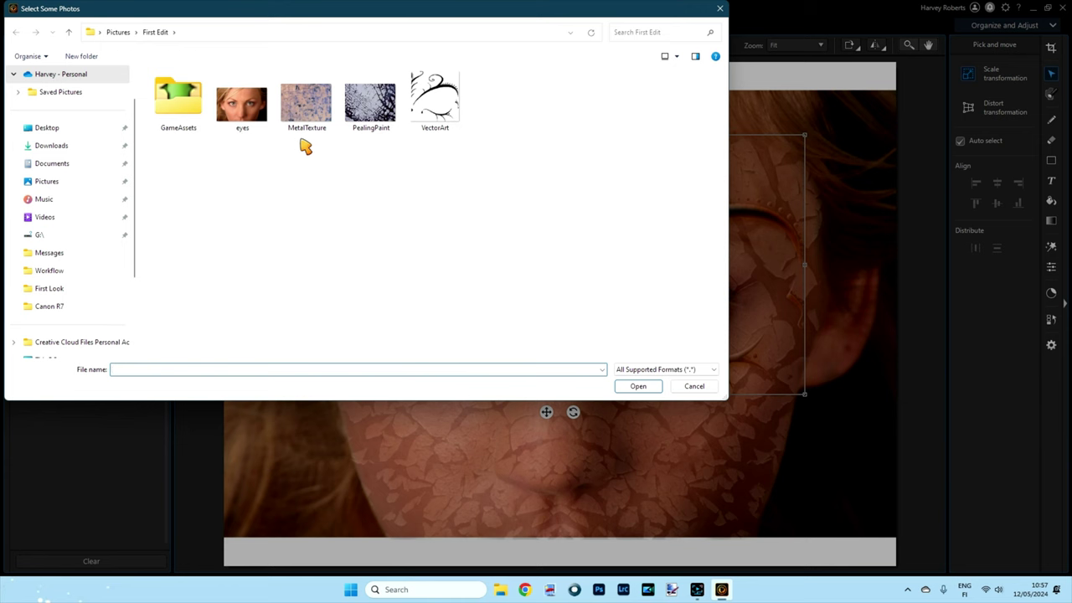
double_click(306, 102)
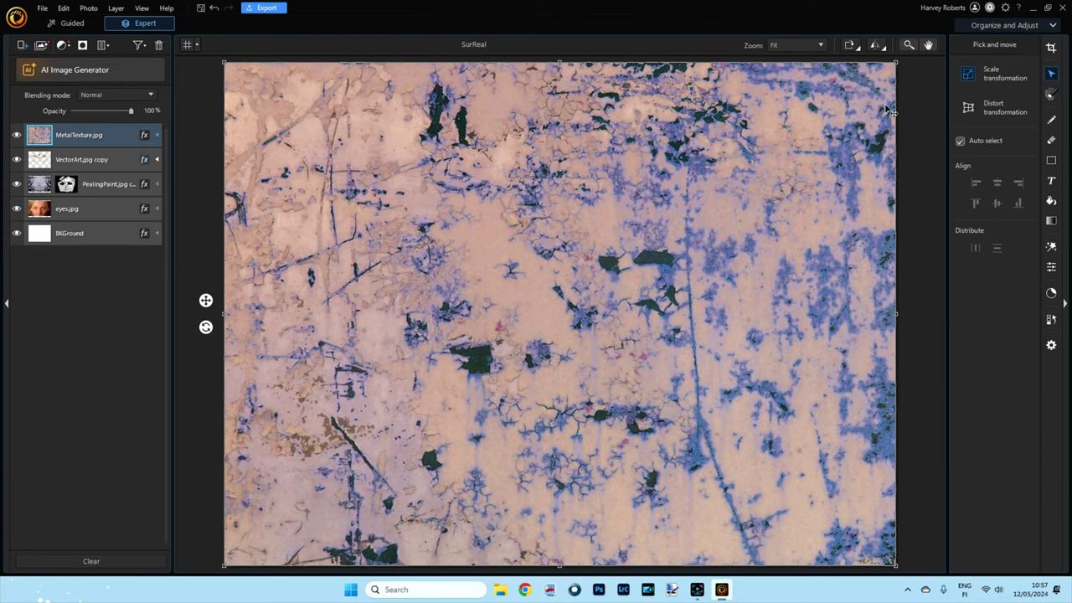
Rotate the metal texture a quarter turn, shift it slightly down to cover the vector art and apply the transformation.
drag(899, 64, 402, 52)
drag(374, 57, 376, 58)
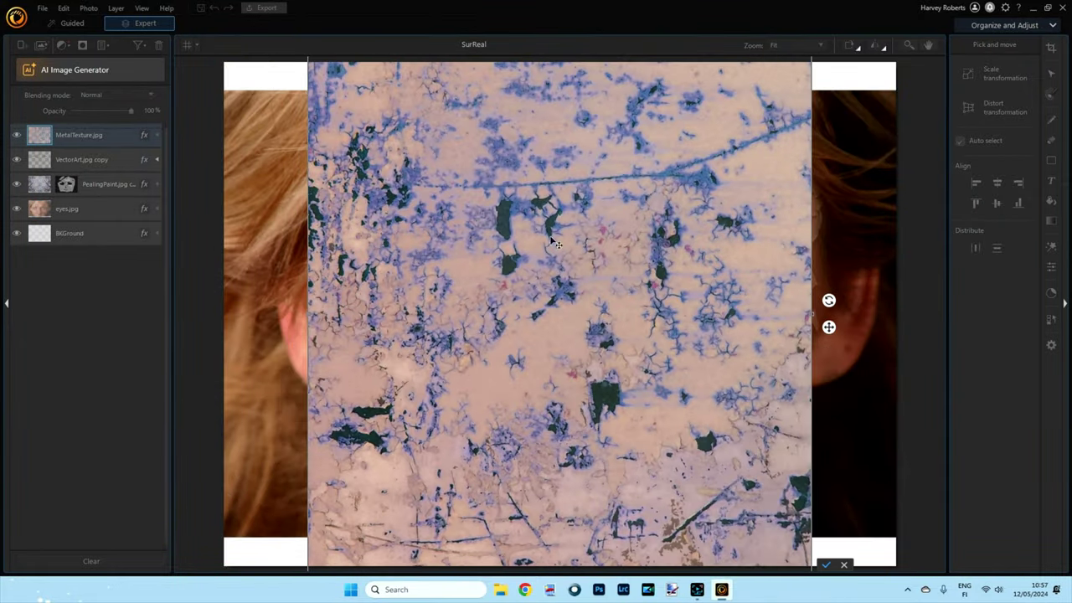
drag(582, 280, 577, 307)
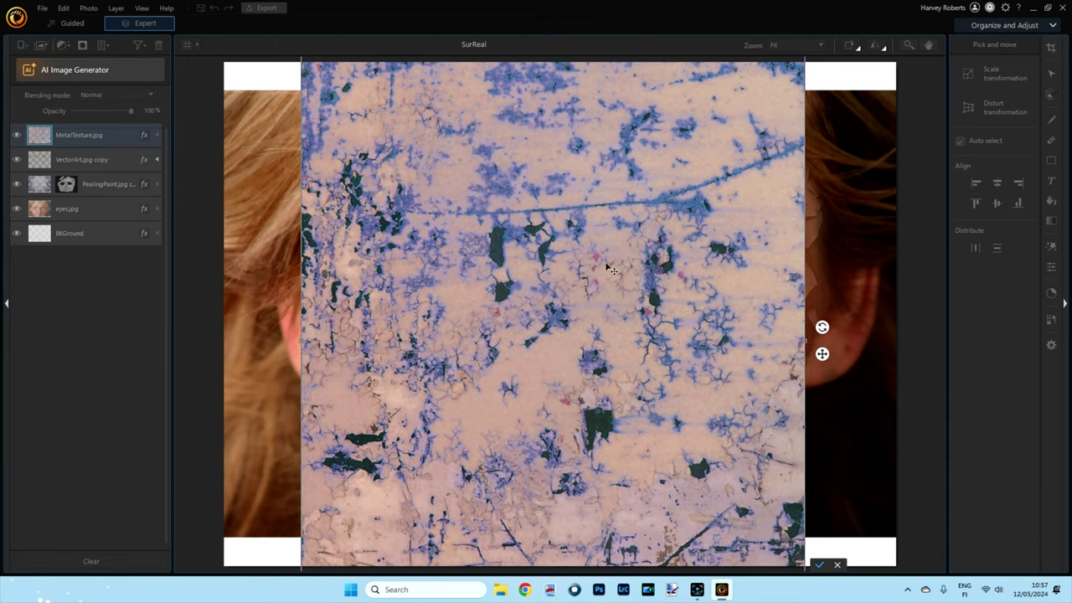
click(821, 567)
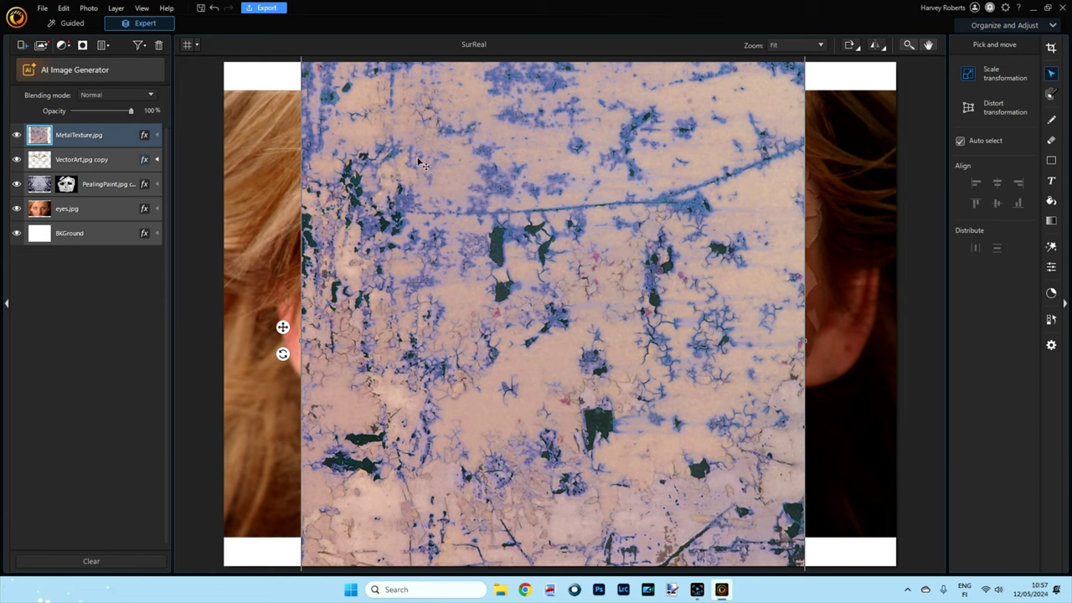
Check the metal texture's placement at reduced opacity, restore it to 100% and clip it to the vector art layer.
drag(131, 111, 112, 116)
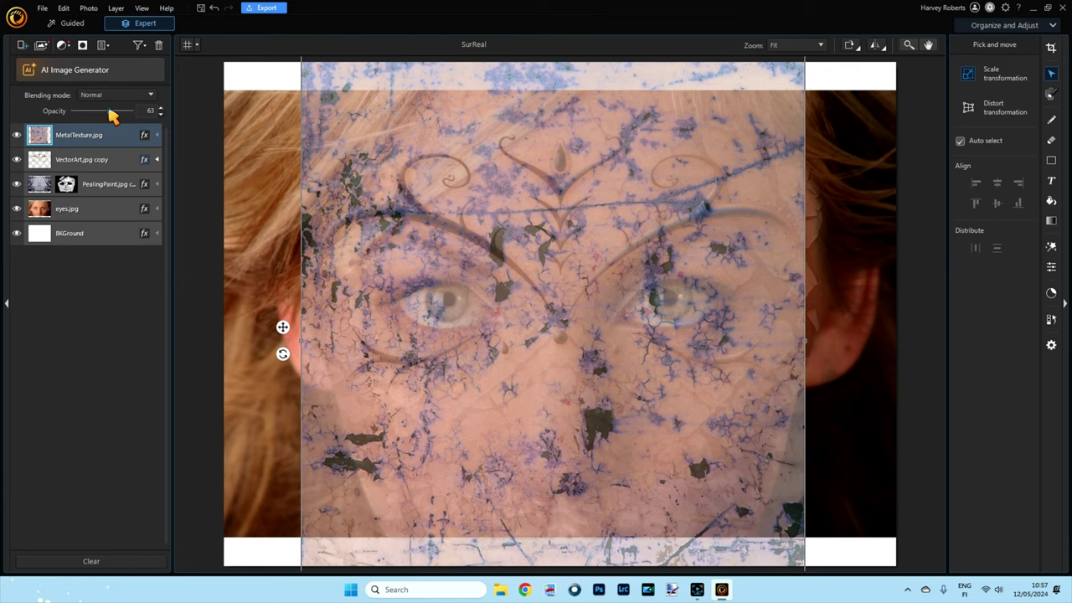
drag(113, 114, 131, 112)
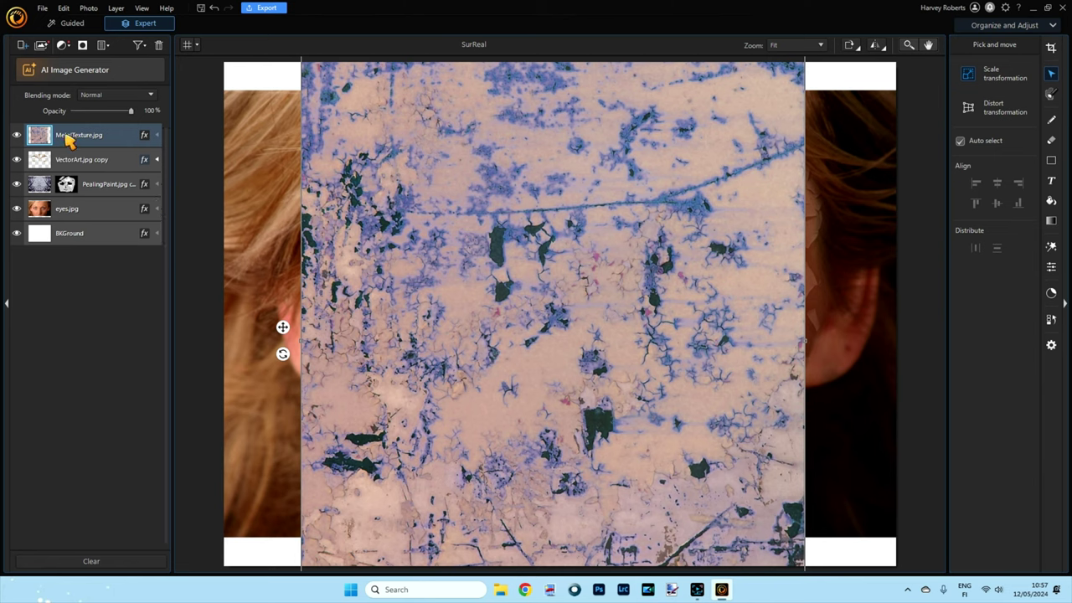
right_click(74, 141)
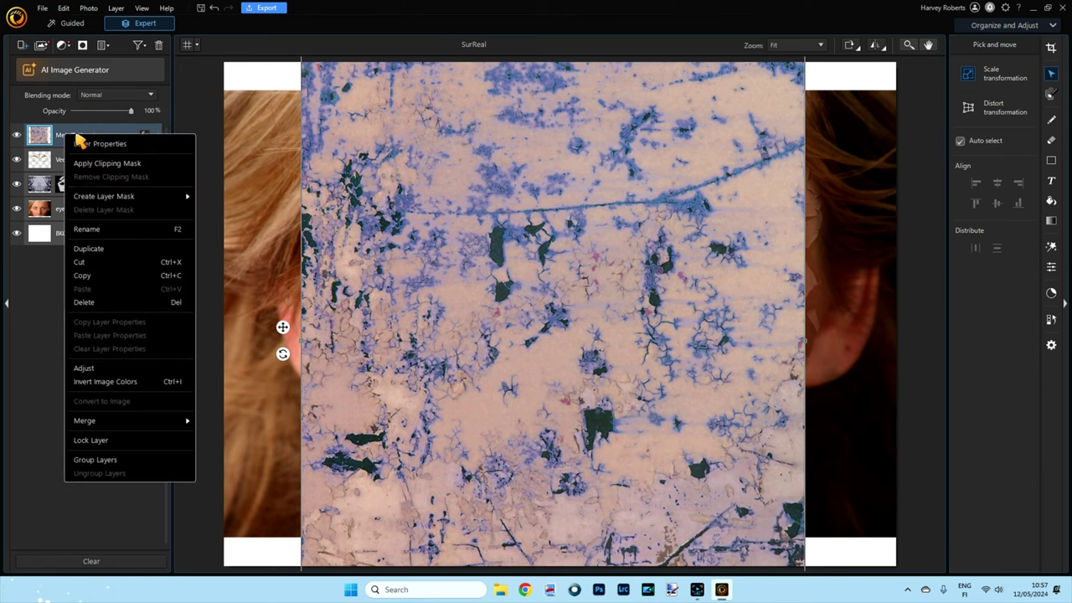
click(121, 163)
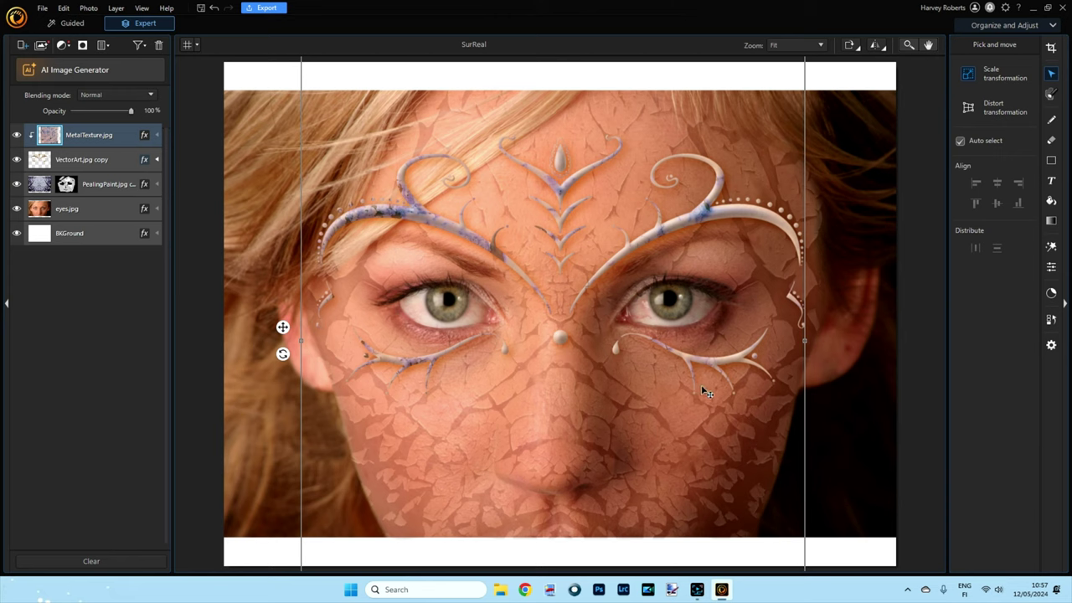
Add a Color LUT adjustment layer above the eyes.jpg layer using the Cyberpunk set's Template 10.
click(1052, 119)
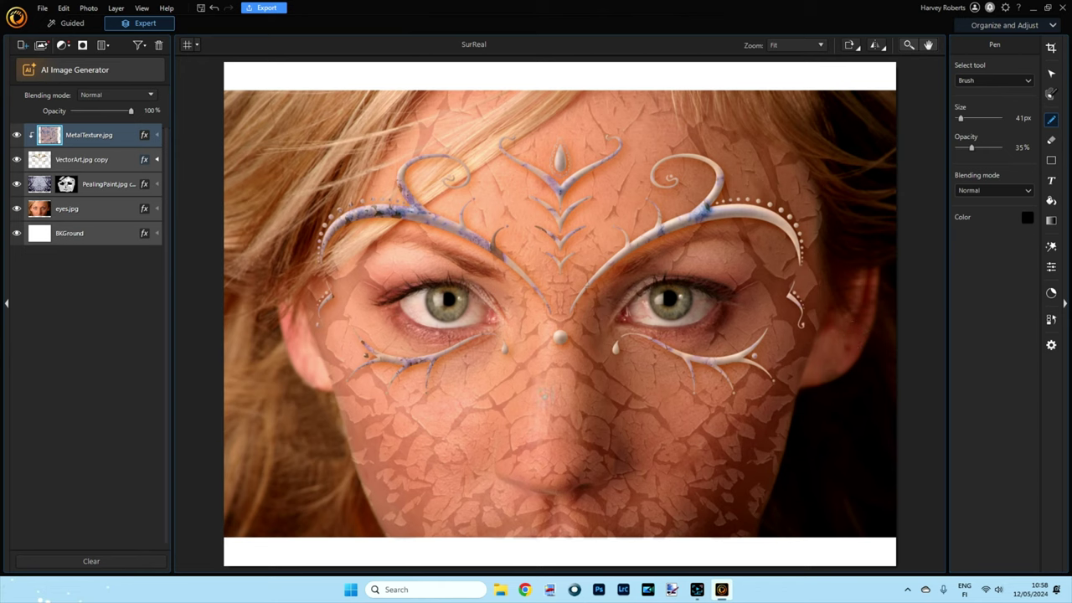
click(43, 214)
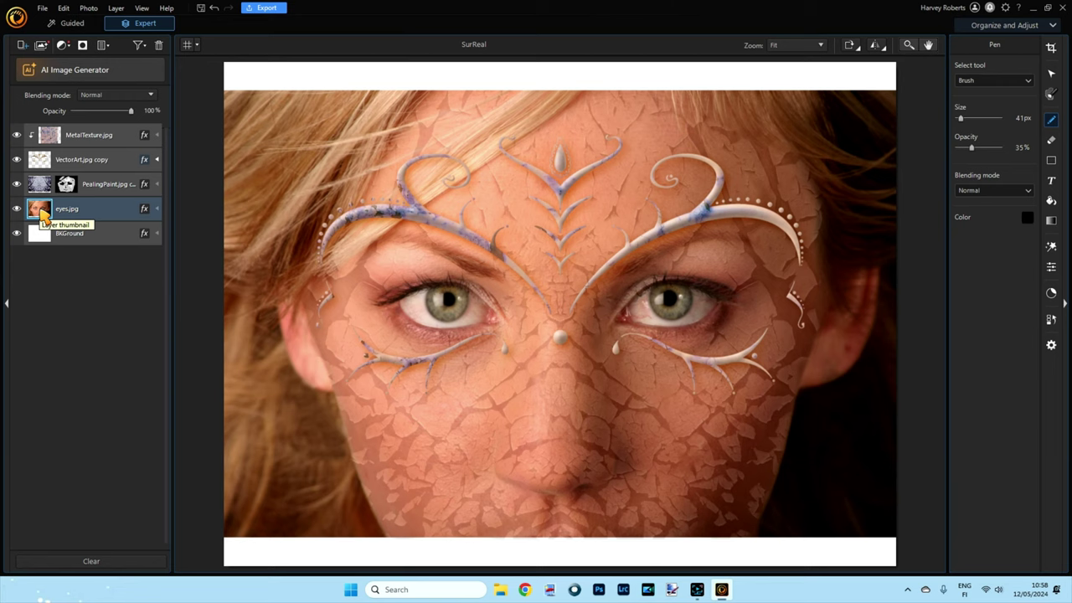
click(63, 46)
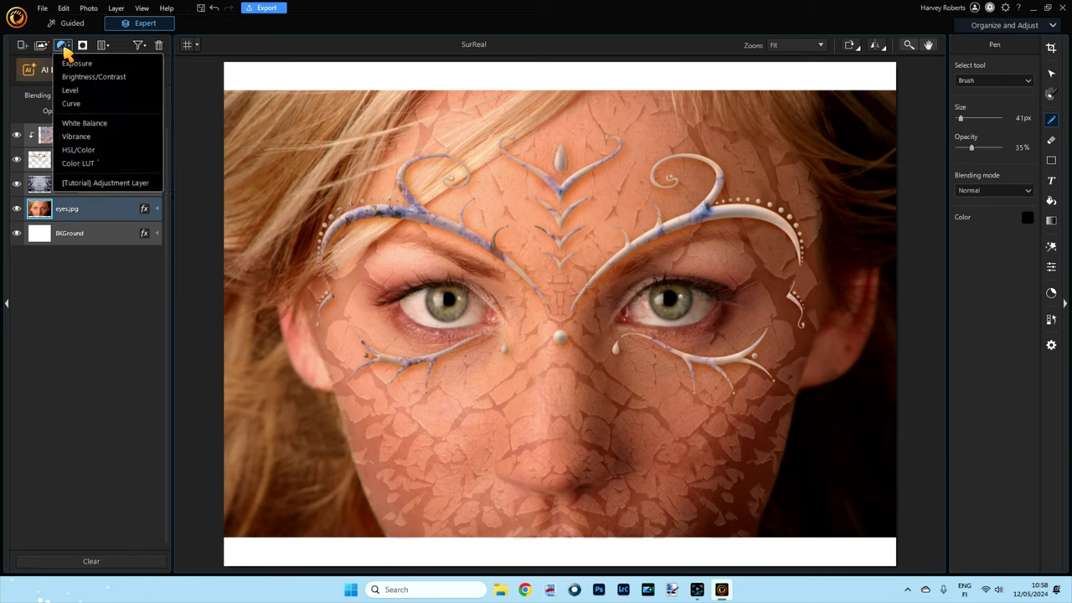
click(90, 167)
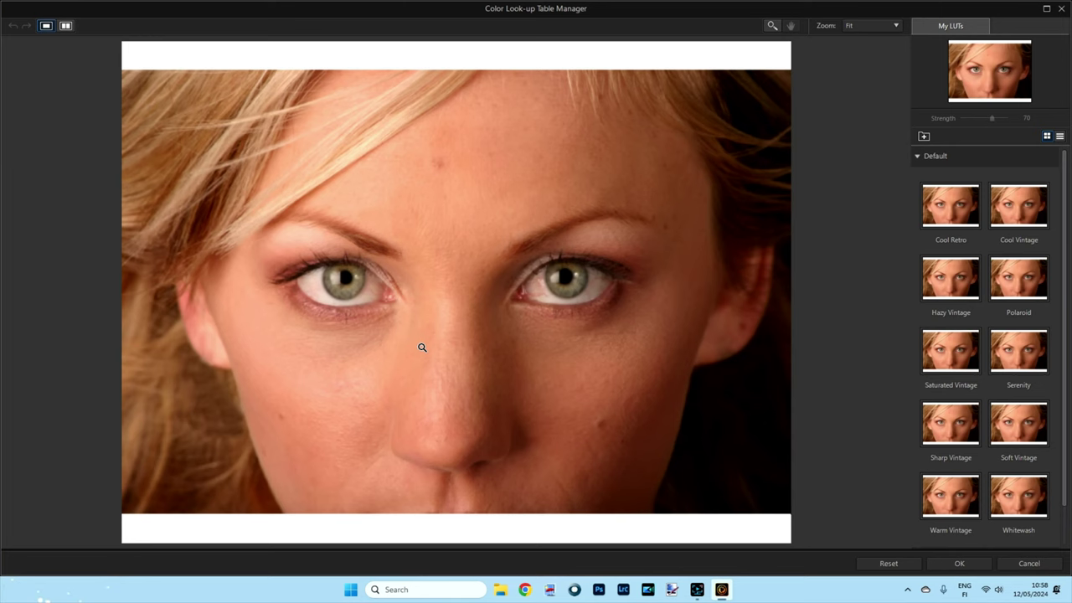
click(918, 157)
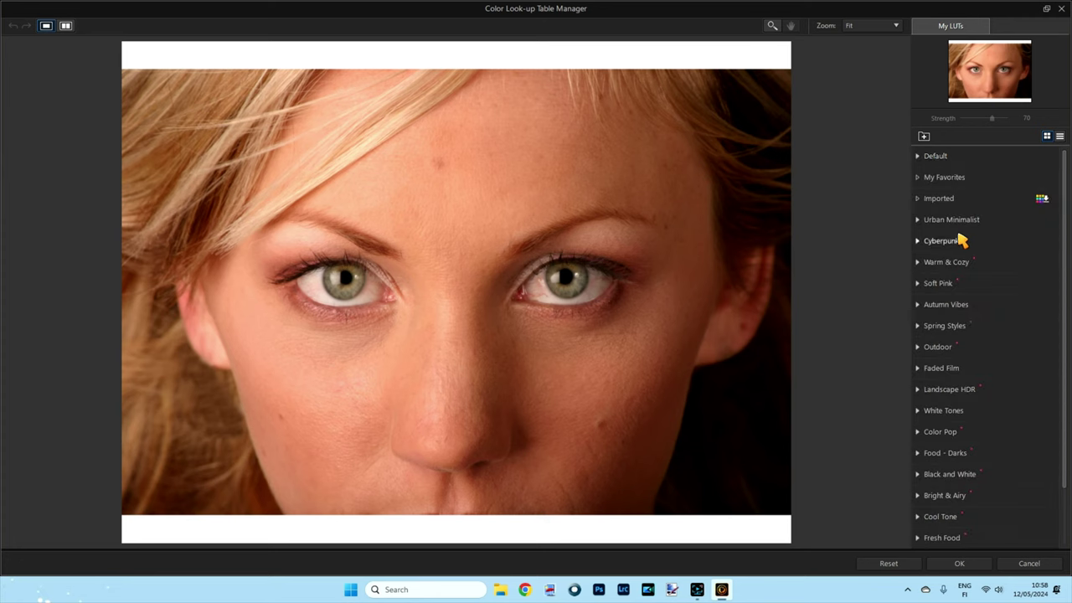
click(918, 241)
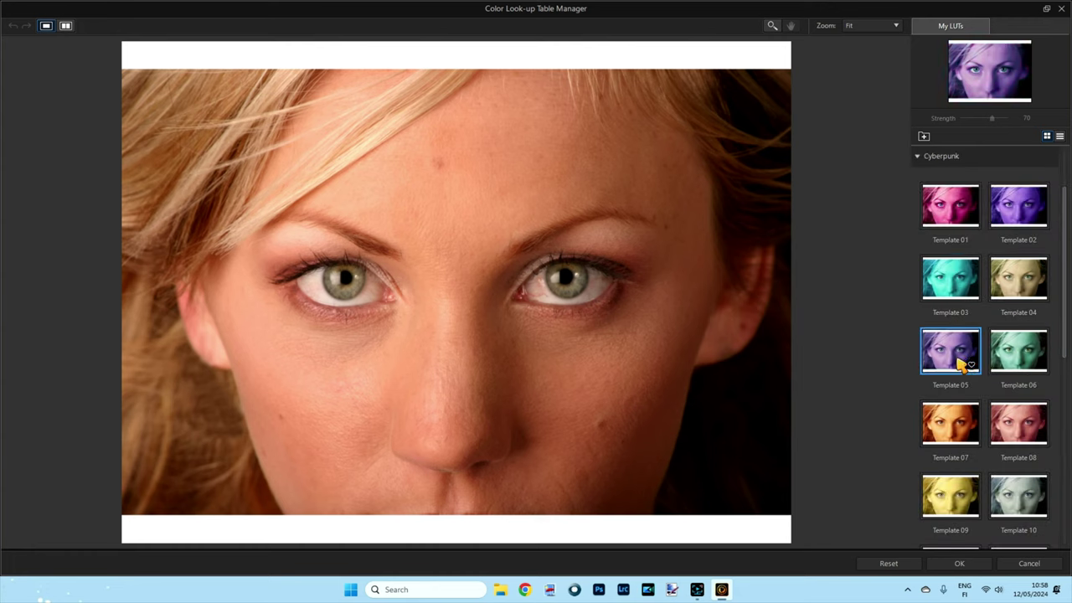
click(1021, 502)
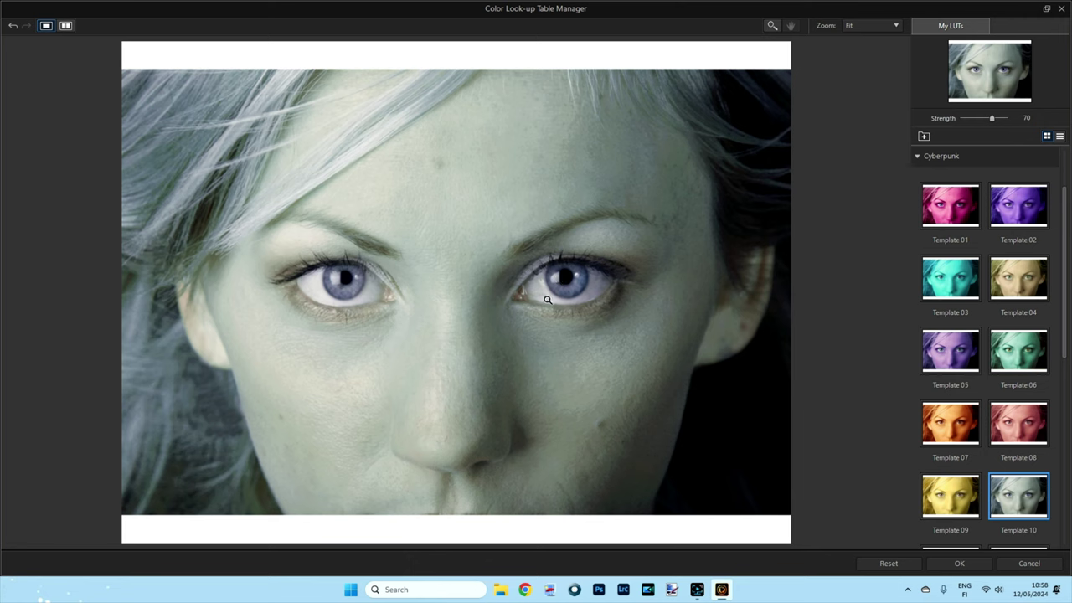
click(961, 565)
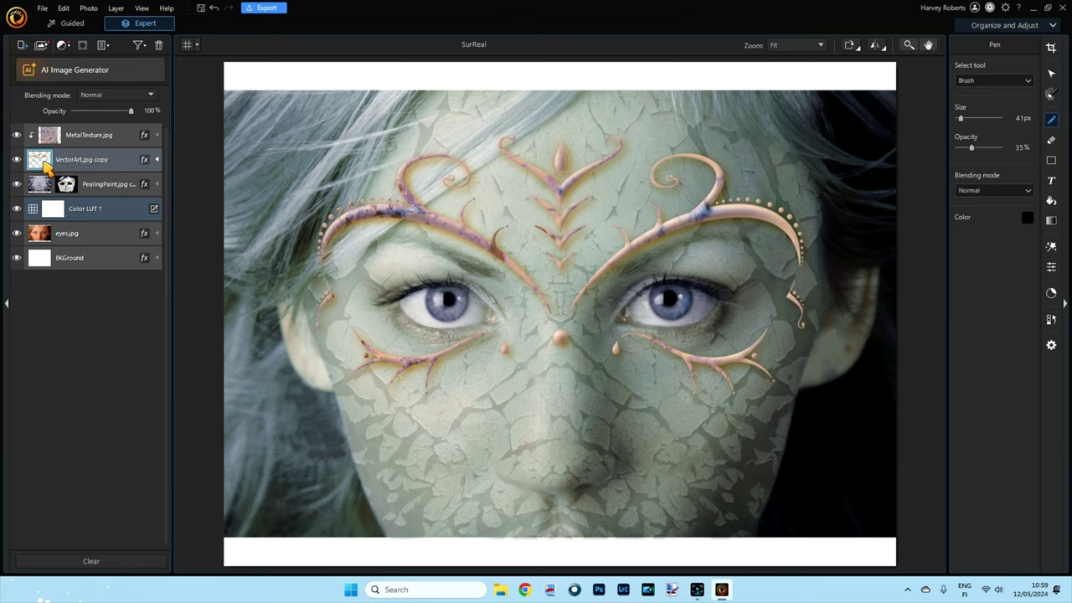
Add a layer mask to the vector art and brush black at 30% opacity where the hair strands cross it.
click(89, 166)
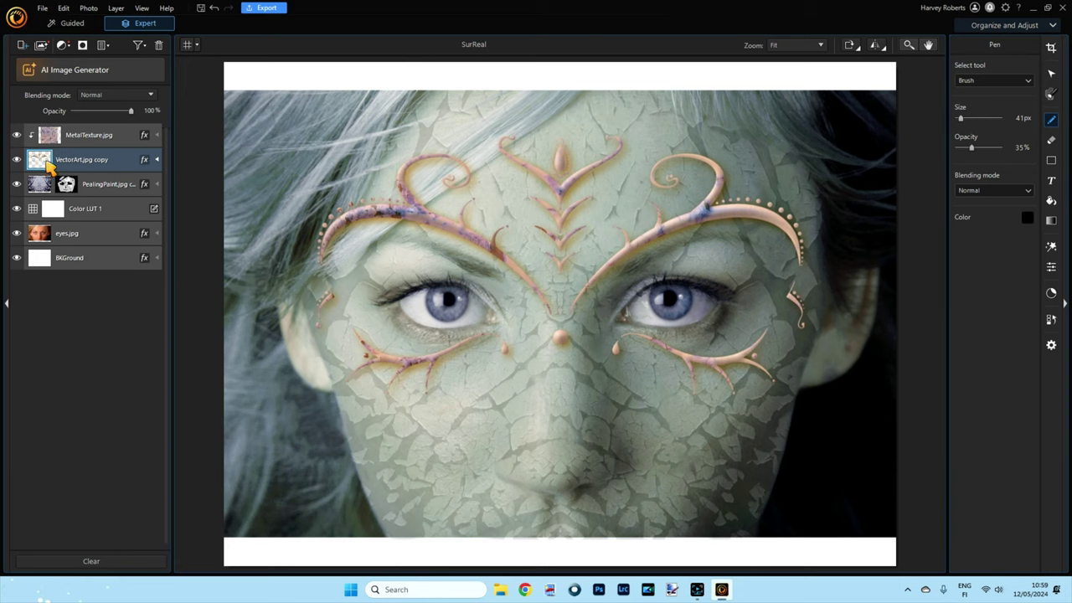
click(82, 46)
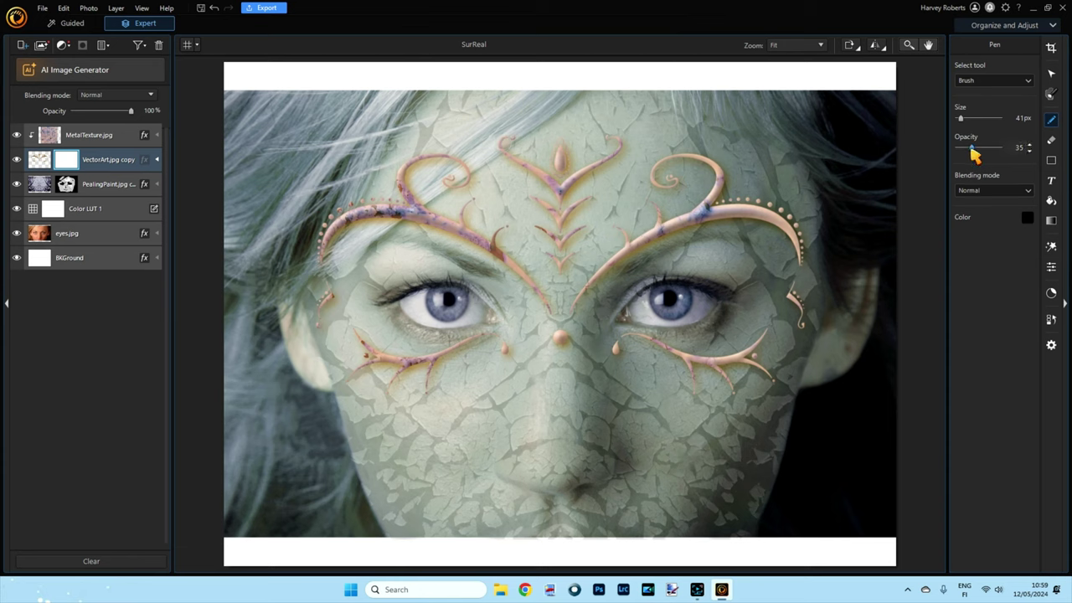
drag(974, 153, 971, 153)
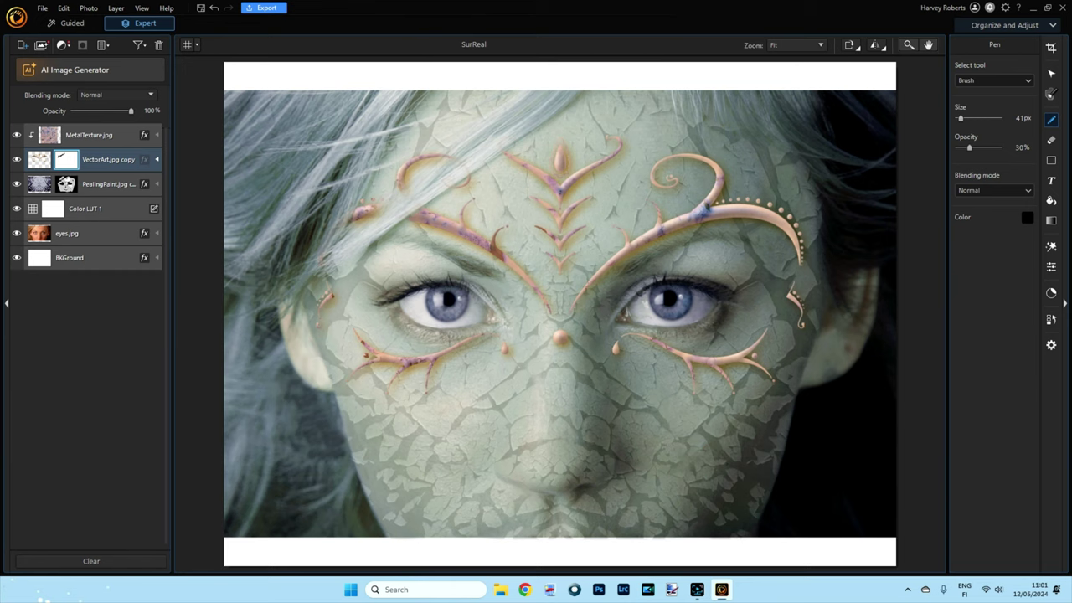
Save the composite as a PNG file named SurReal in the Pictures folder.
click(44, 9)
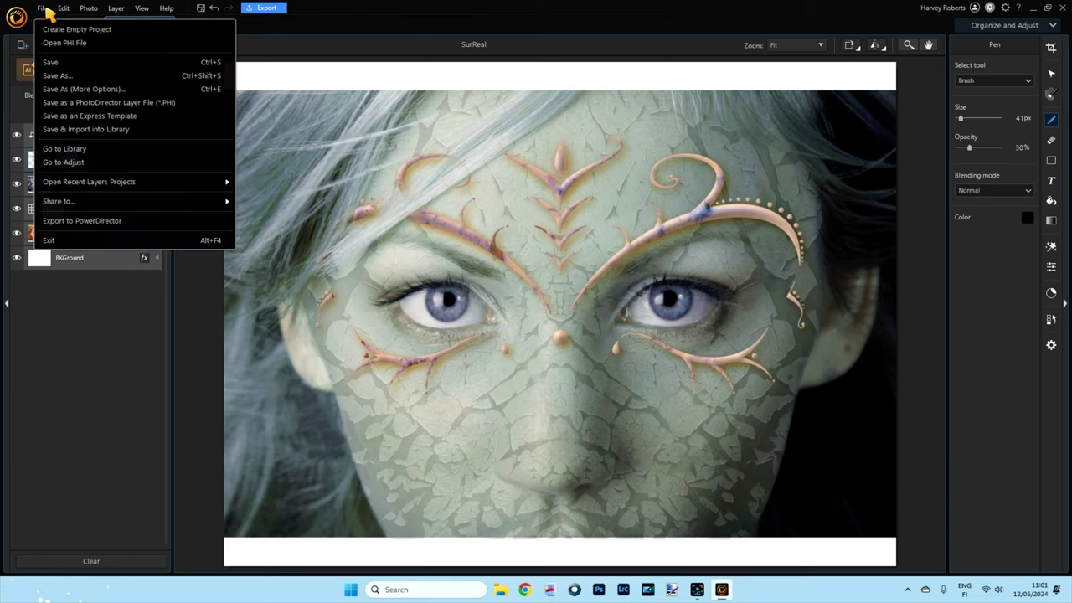
click(68, 76)
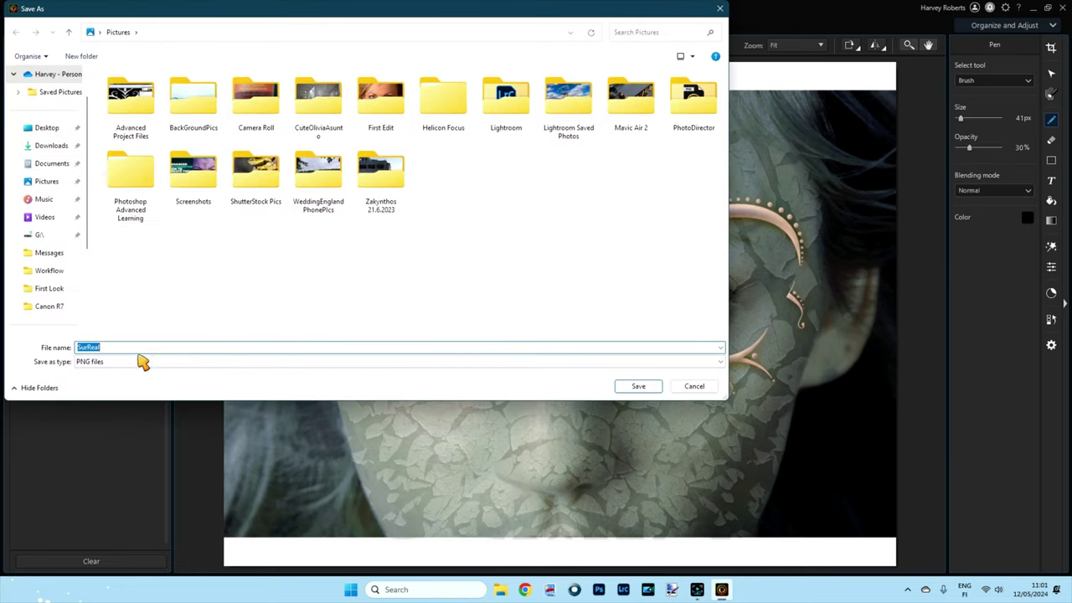
click(638, 387)
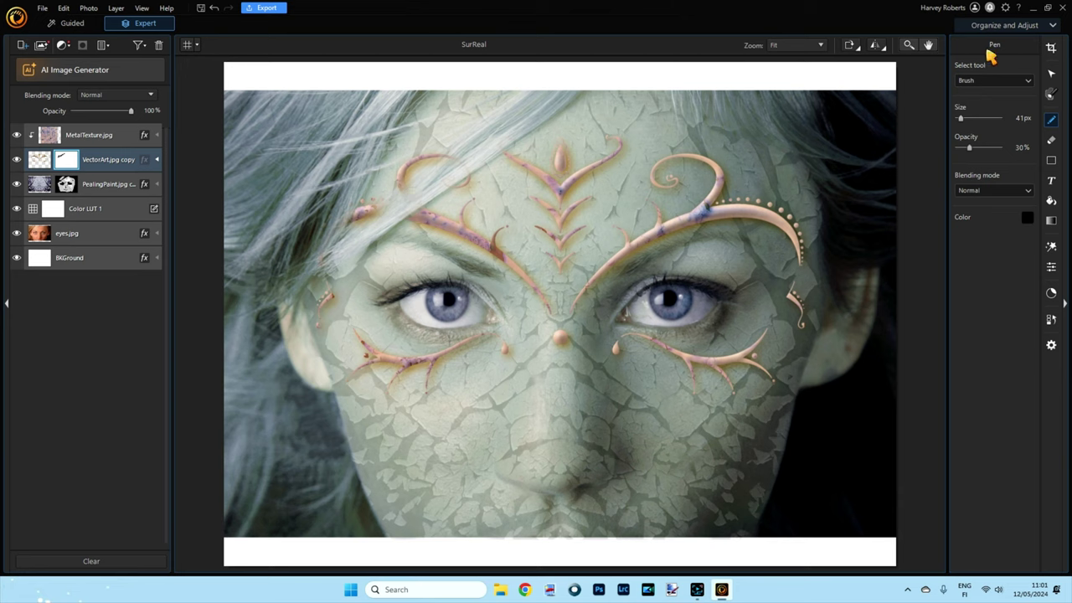
Switch from the Expert editing workspace to Adjust without adding the composite to the library.
click(1037, 25)
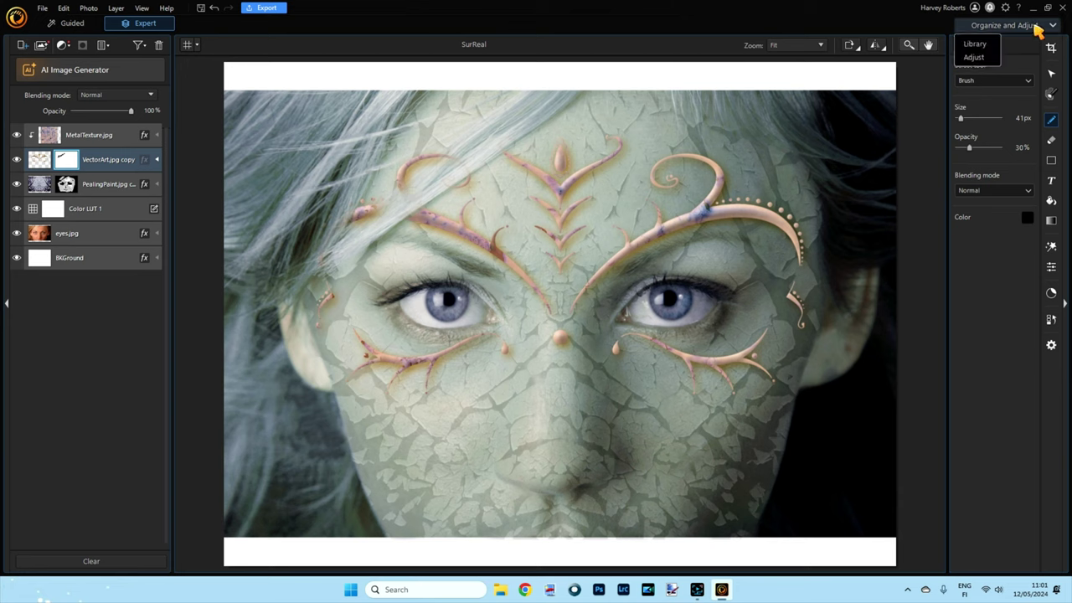
click(989, 59)
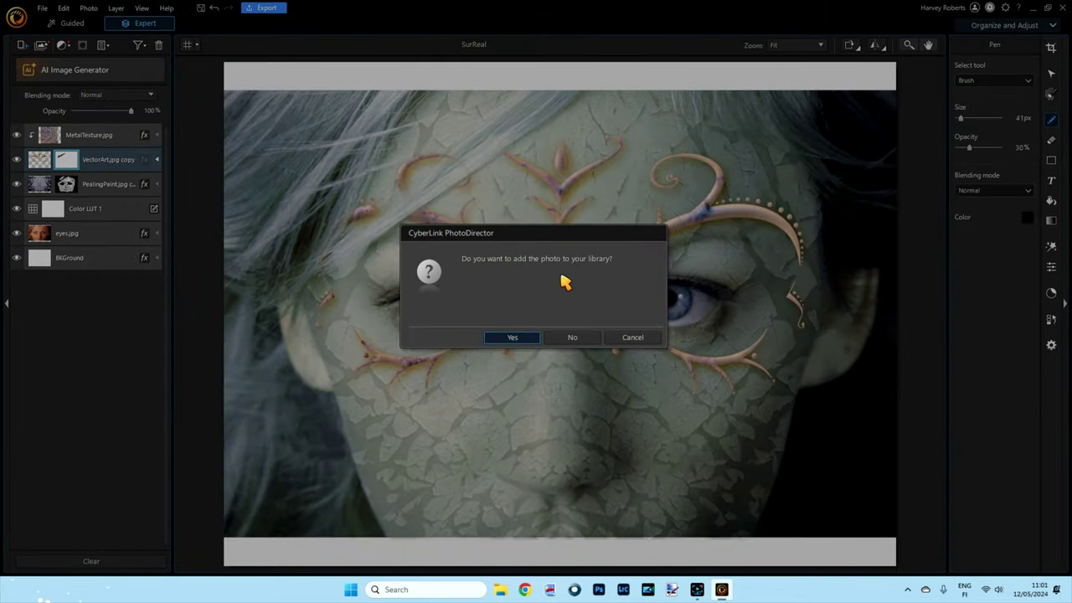
click(578, 339)
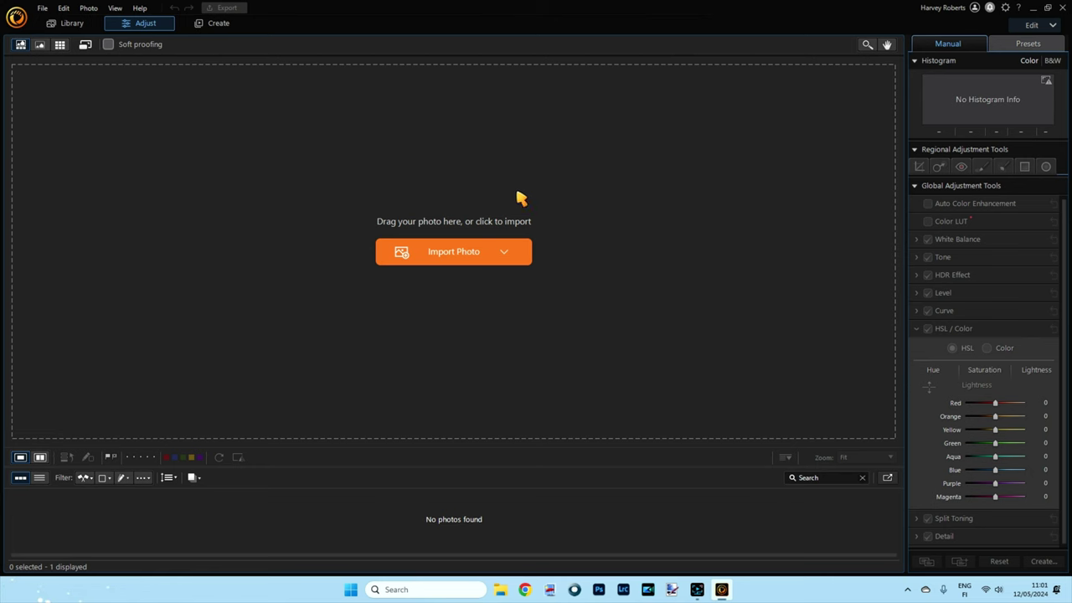
Import the SurReal image from the Pictures folder on the local drive for adjustment.
click(438, 257)
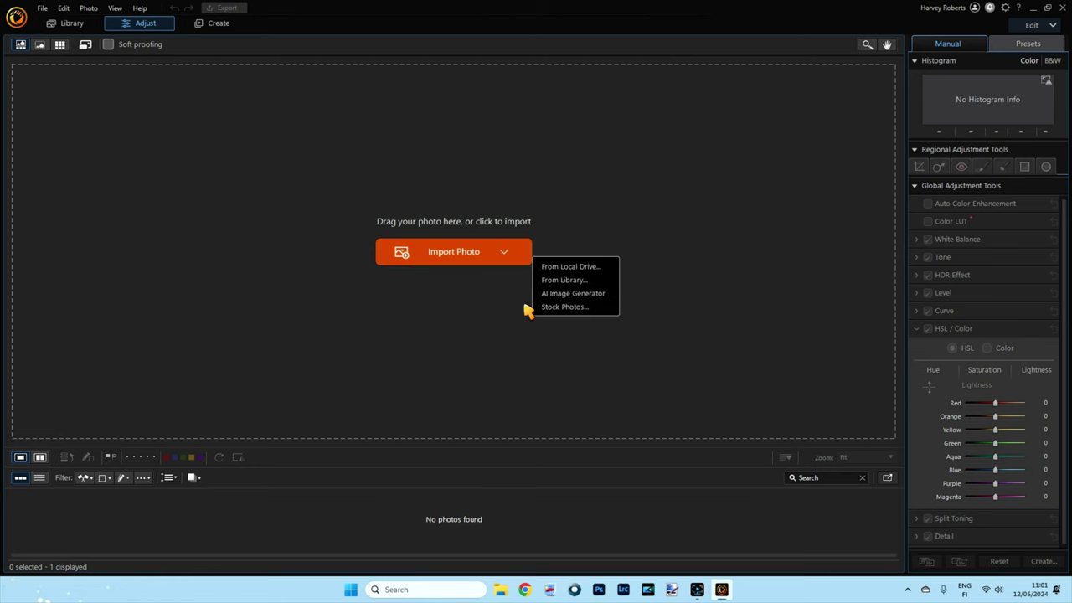
click(571, 268)
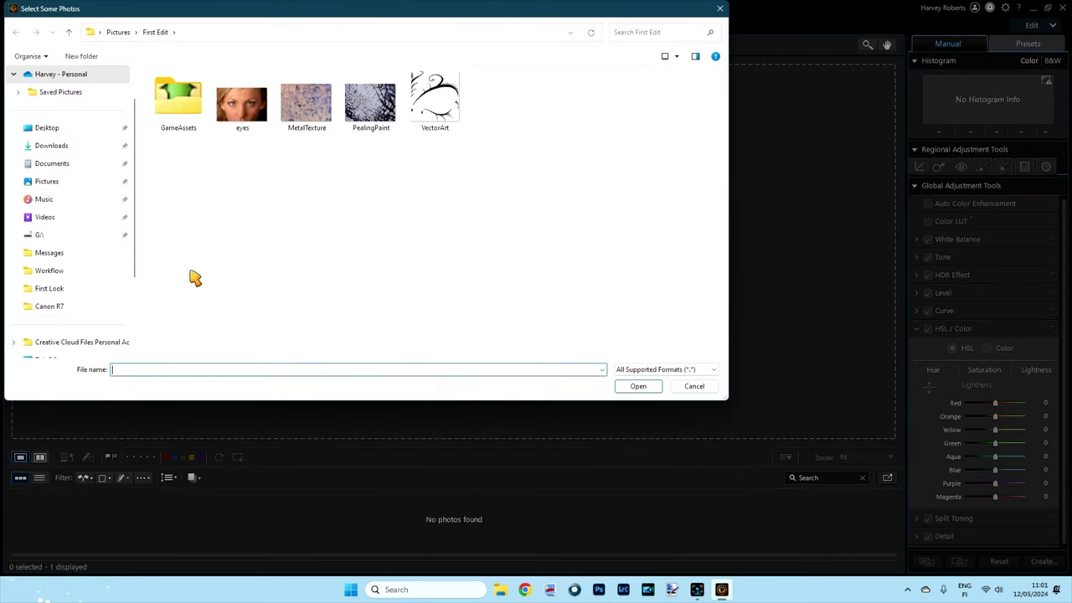
click(47, 181)
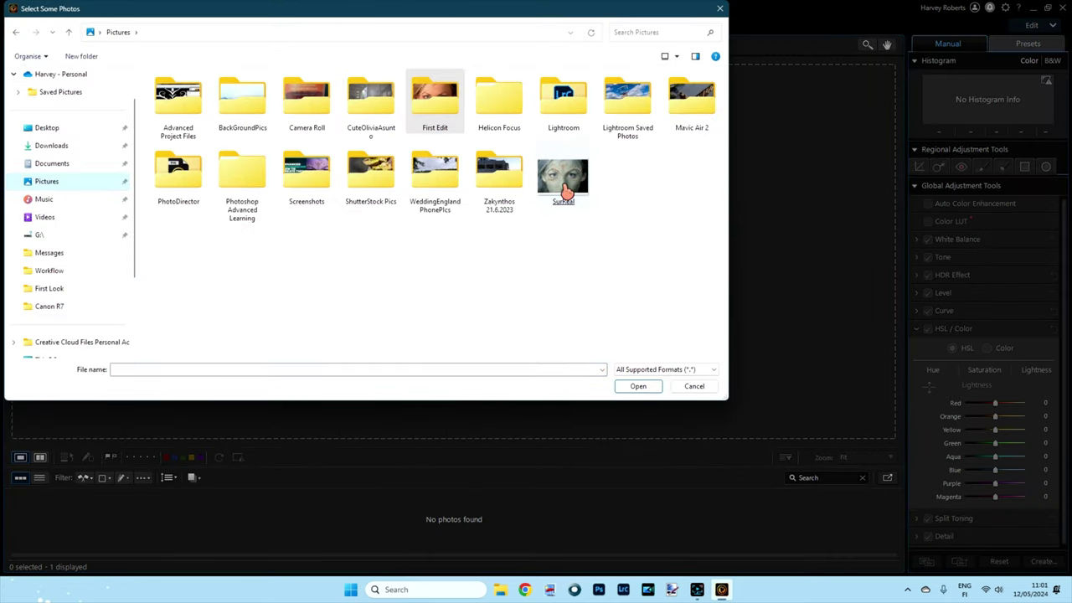
double_click(564, 191)
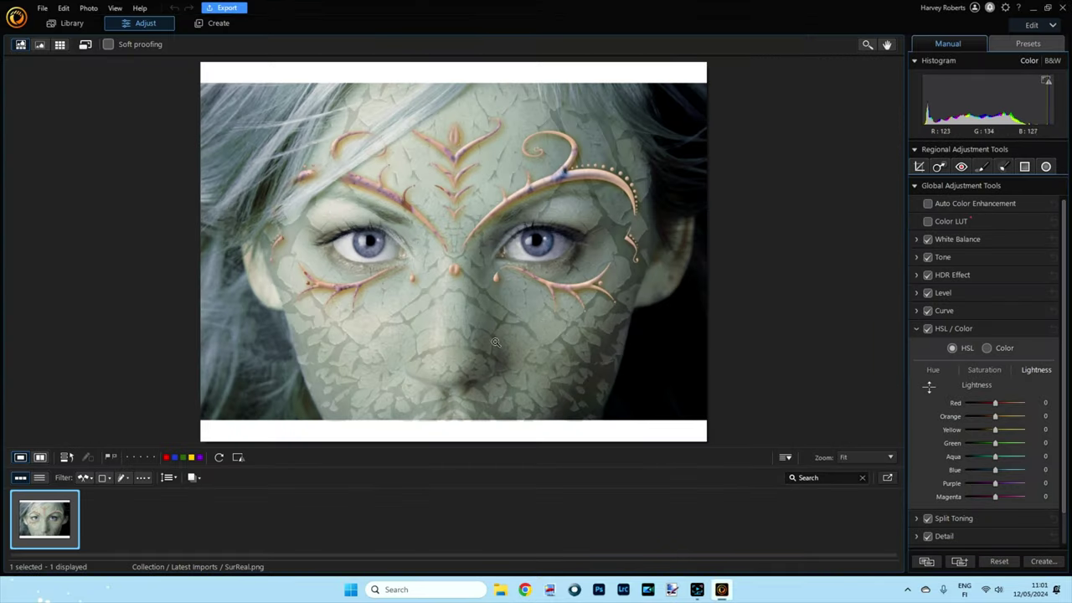
Place an inverted radial mask over the iris of the portrait's left-hand eye and set its white balance temperature to -100.
click(867, 48)
click(449, 253)
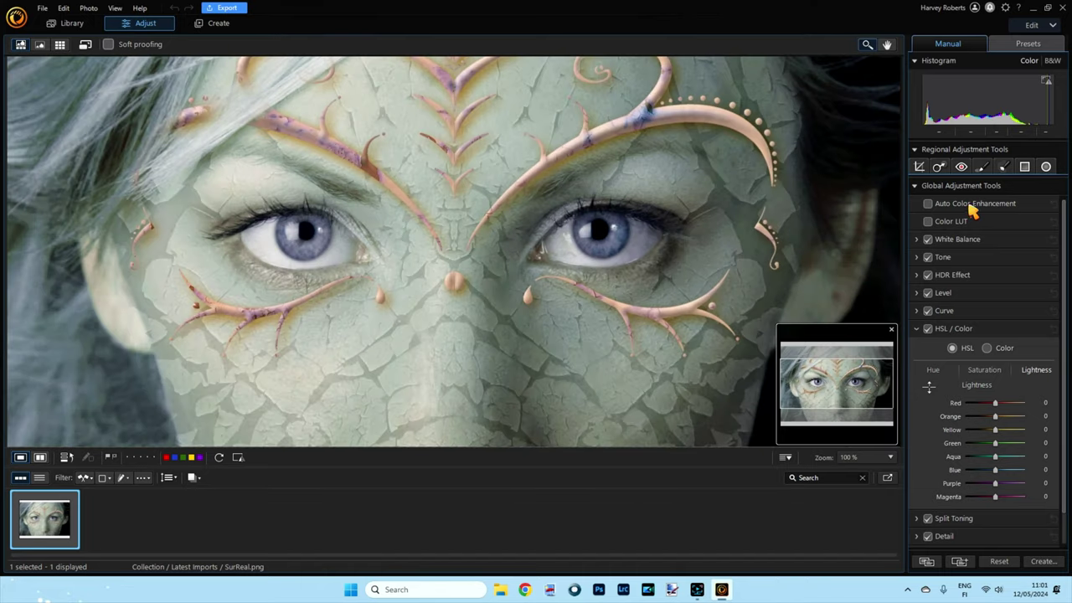
click(1047, 168)
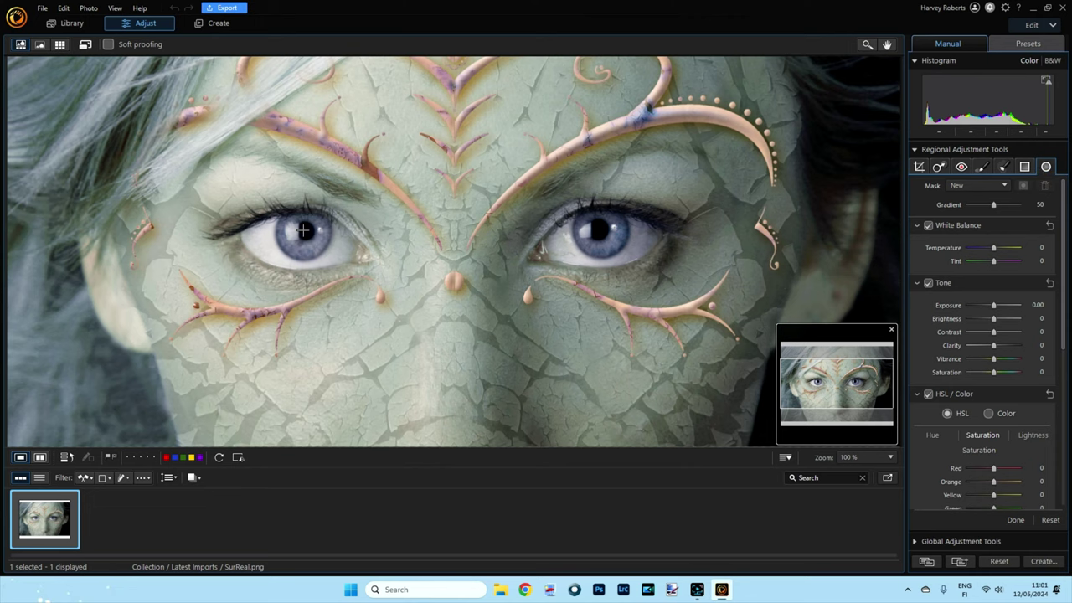
drag(303, 229, 328, 256)
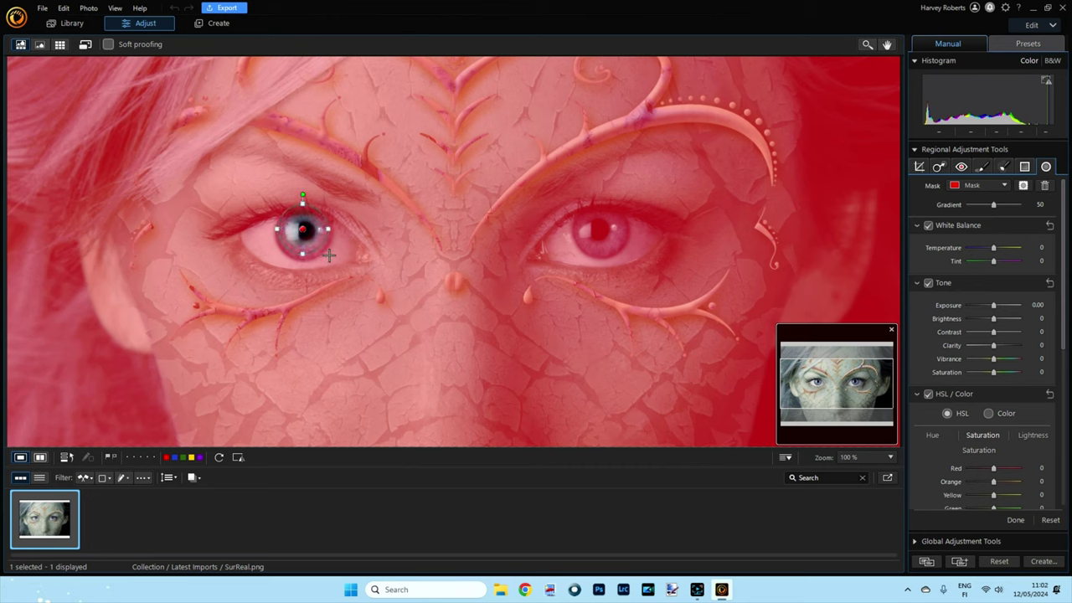
drag(302, 229, 304, 230)
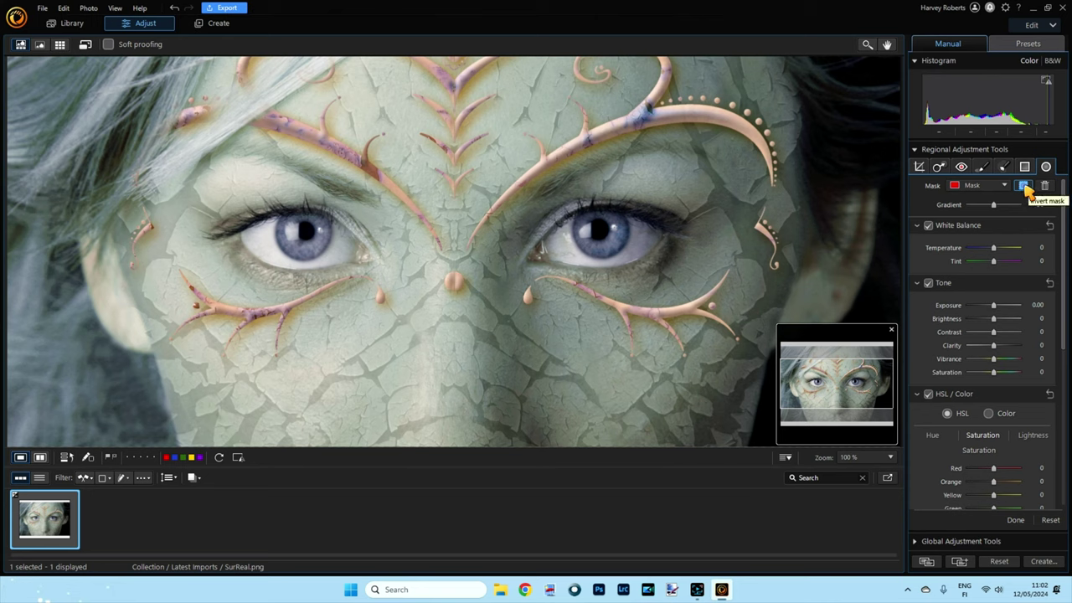
drag(304, 232, 328, 232)
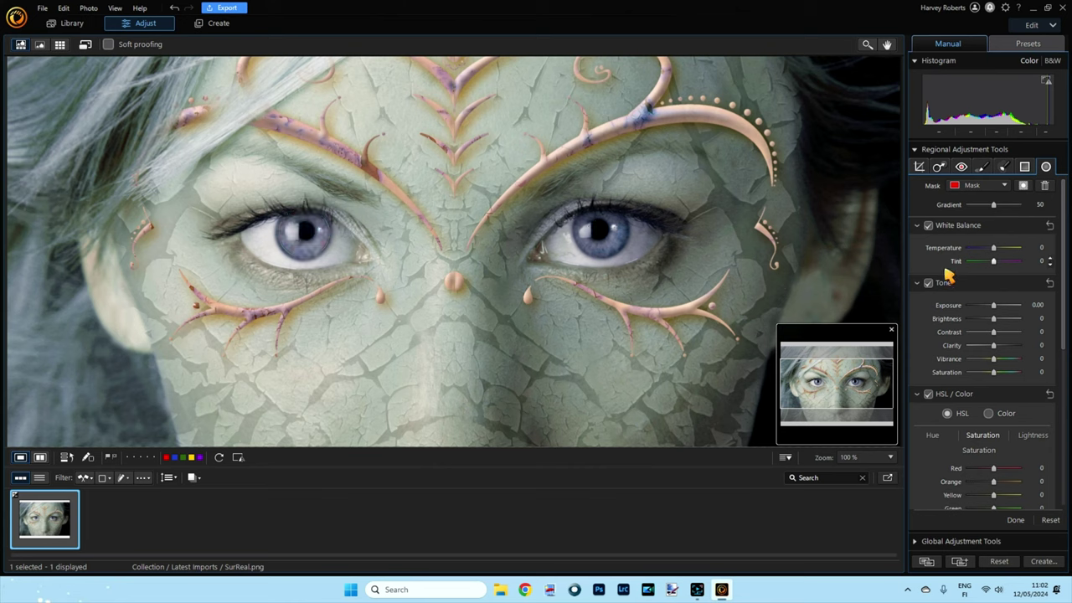
drag(994, 249, 958, 256)
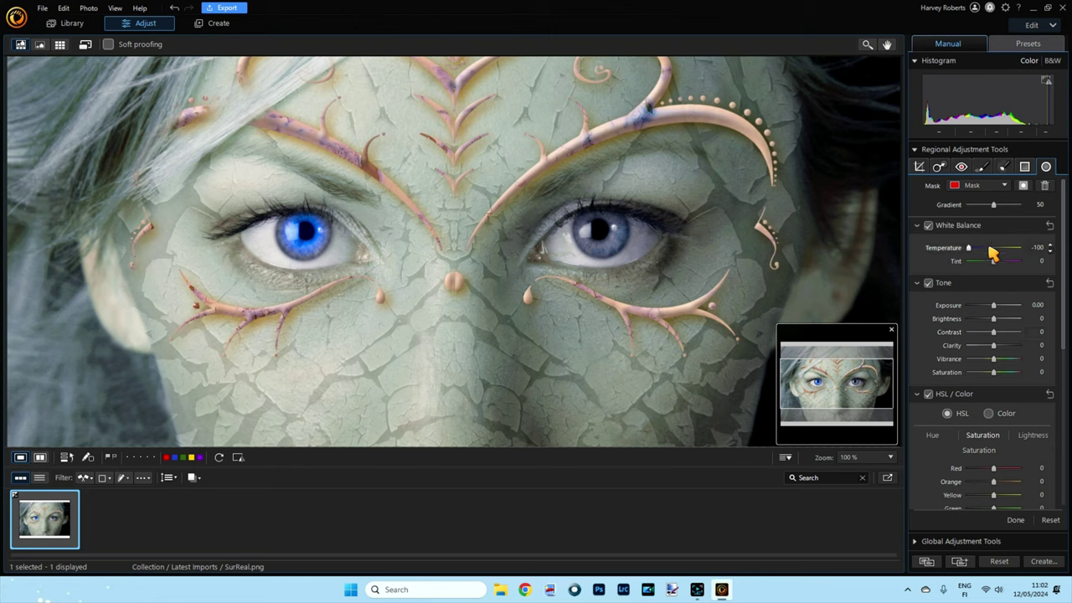
Add a second inverted radial mask over the right-hand iris, set its temperature to -100, and close the radial mask tool.
click(1007, 191)
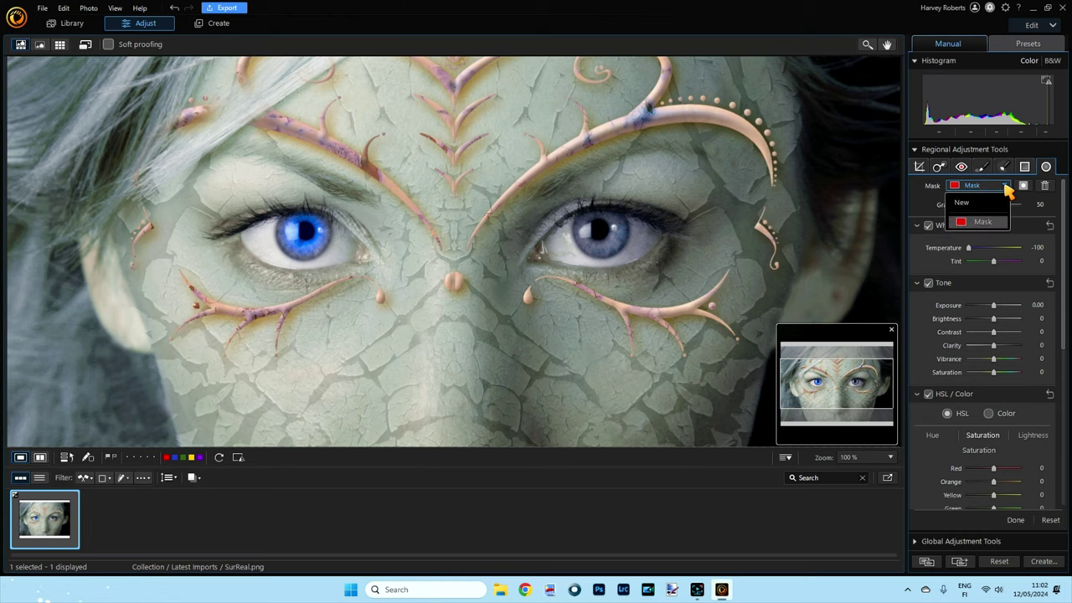
click(965, 219)
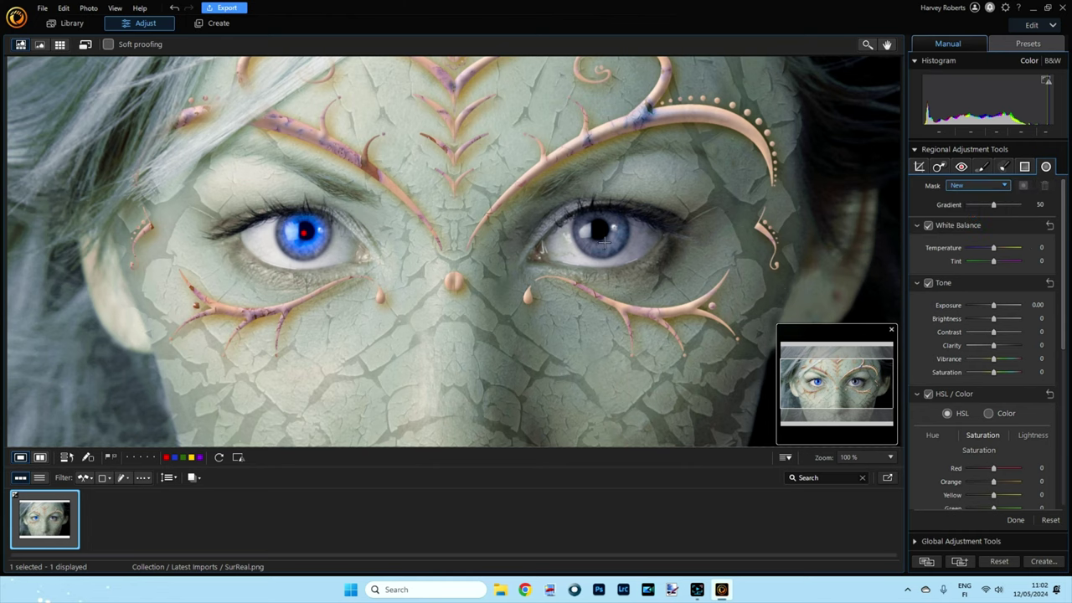
drag(598, 228, 624, 253)
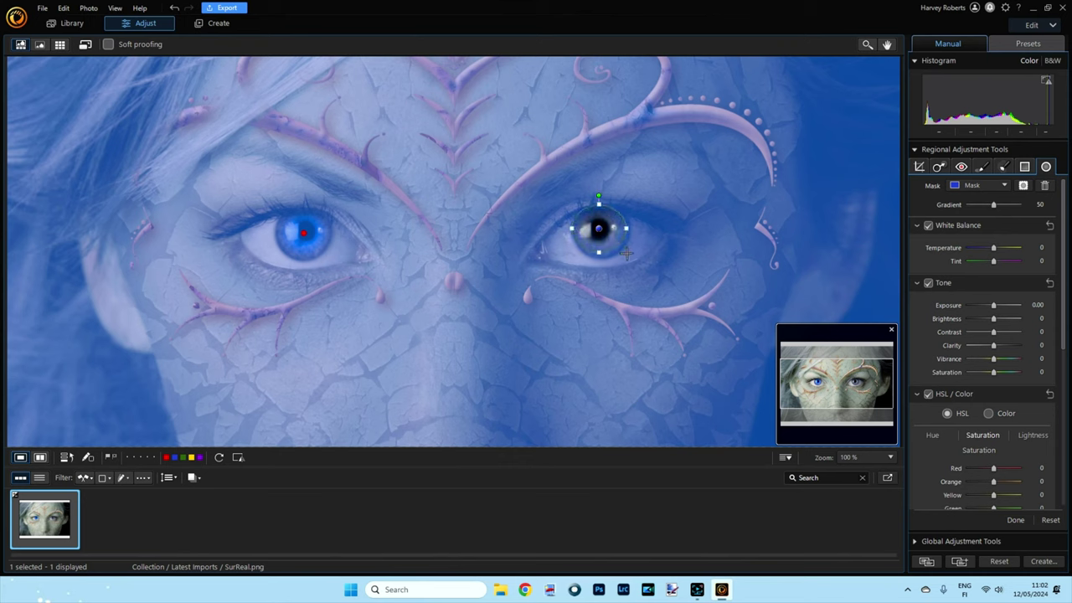
drag(599, 228, 602, 231)
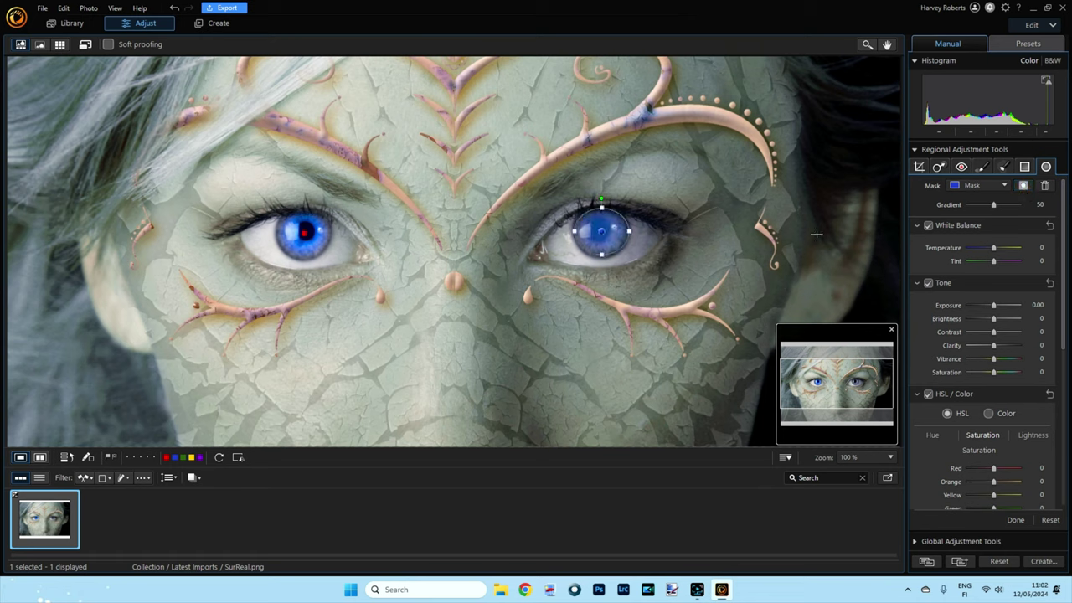
drag(995, 251, 961, 256)
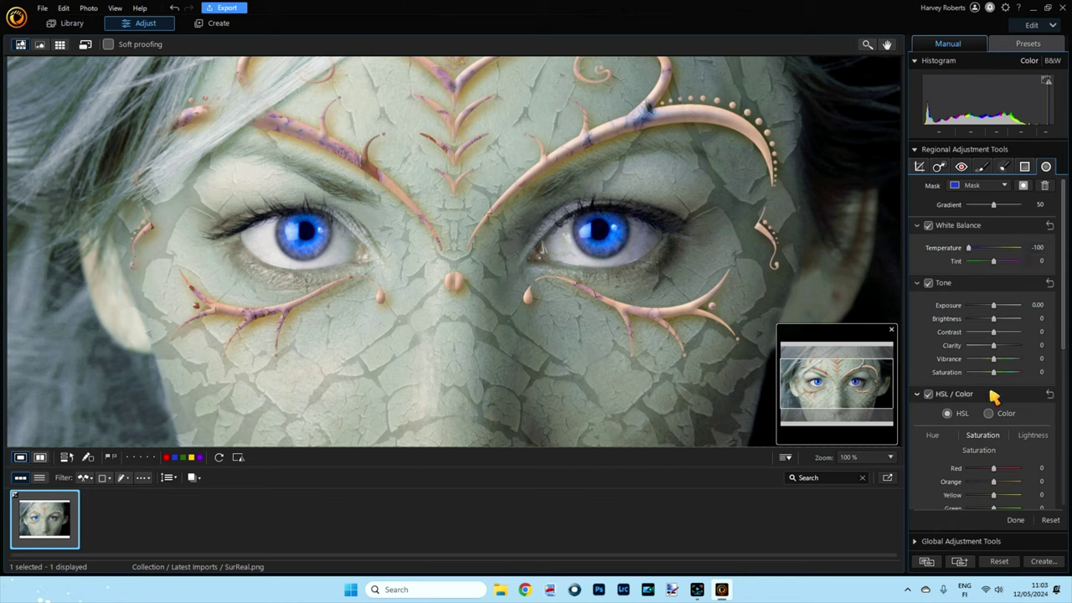
click(1046, 169)
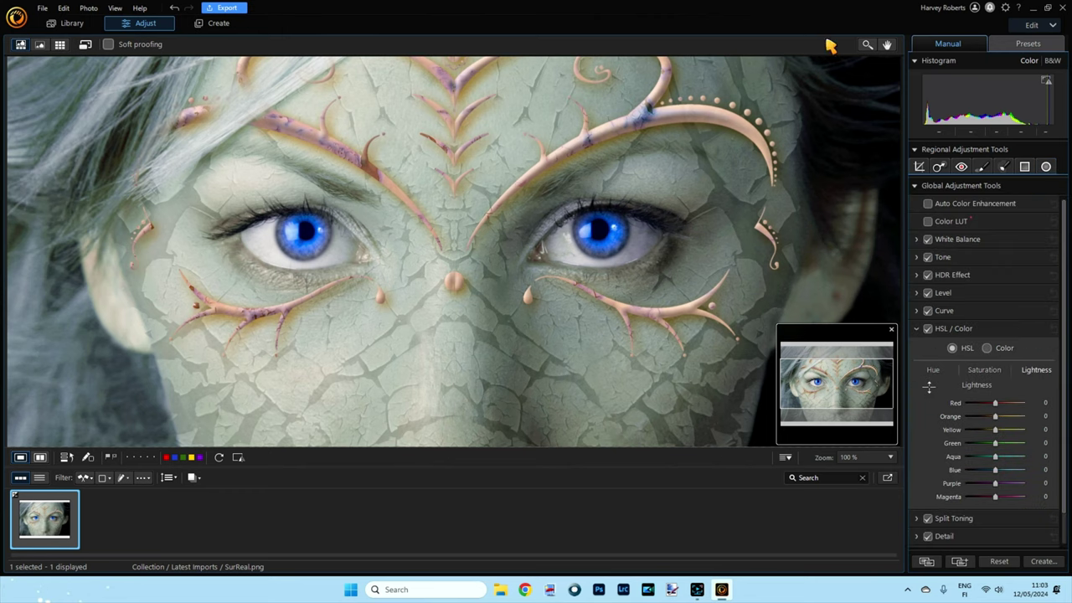
click(868, 45)
click(411, 265)
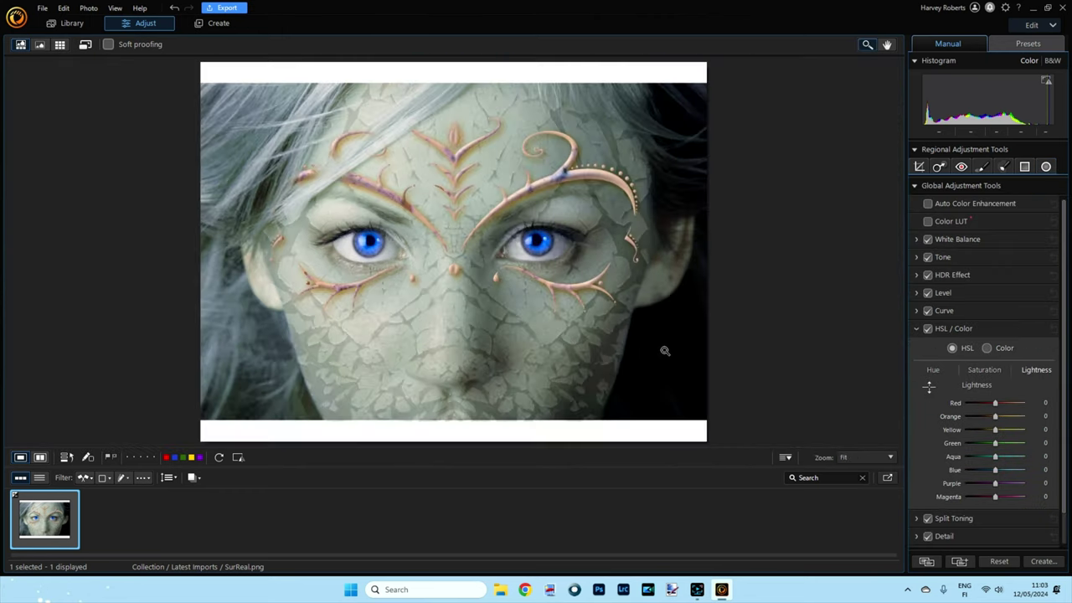